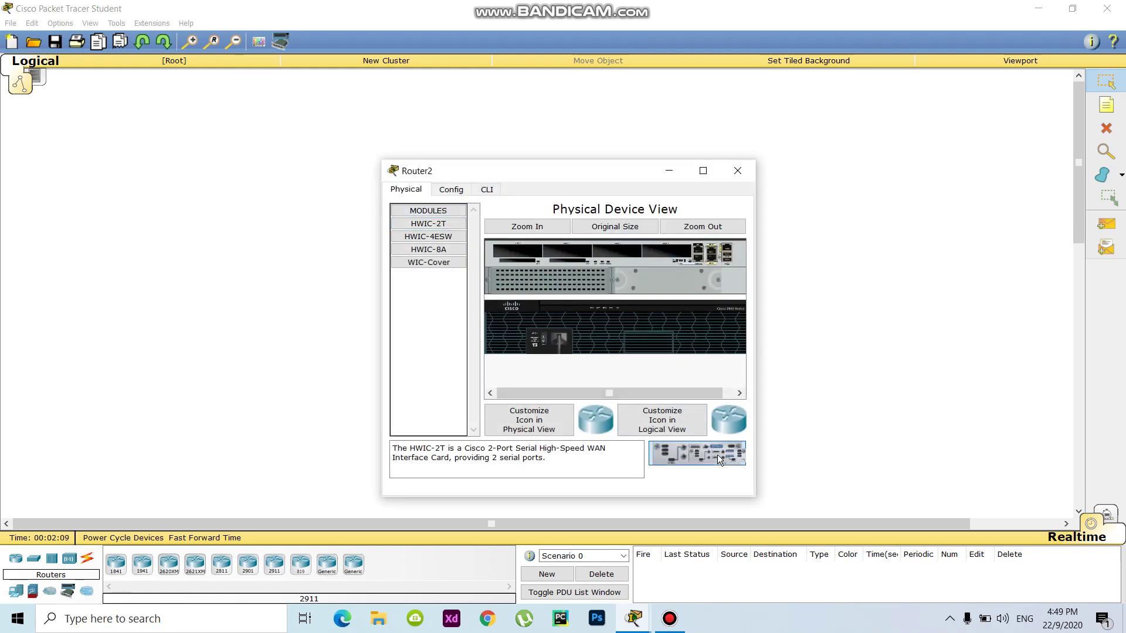
- Install an HWIC-2T serial module in the rightmost expansion slot of Router2 and of Router3
drag(680, 262, 673, 251)
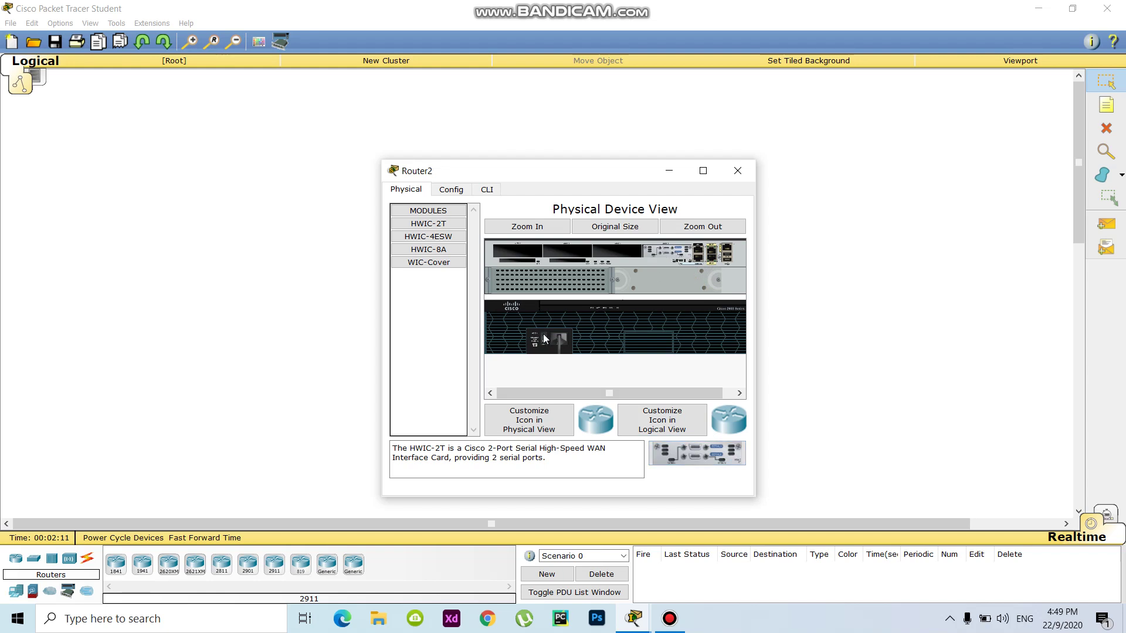
click(738, 171)
click(445, 290)
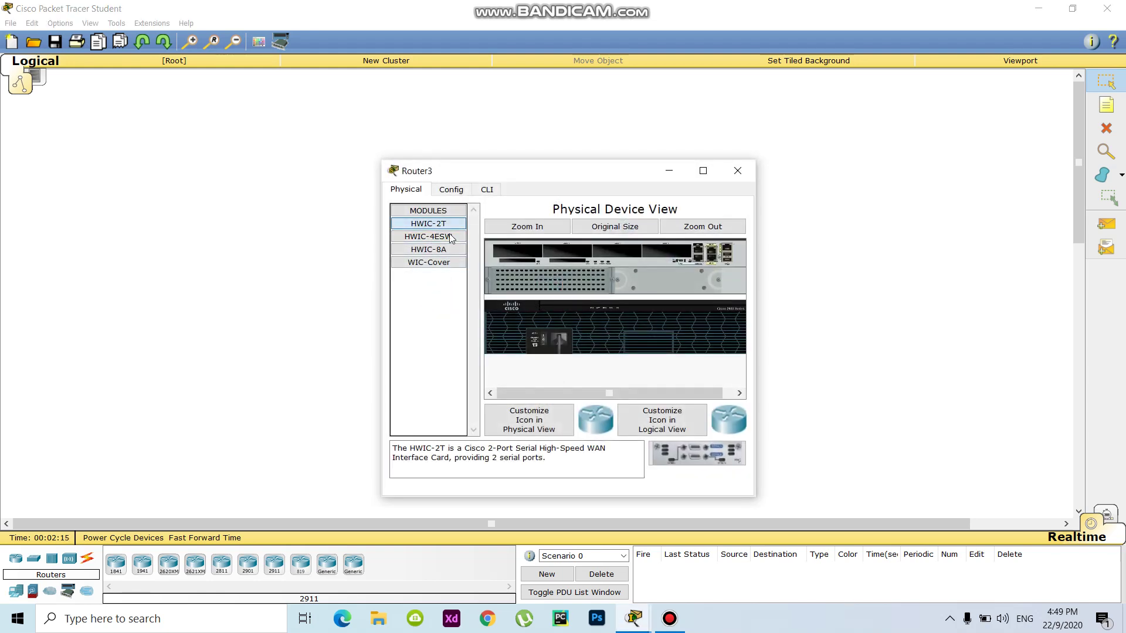
drag(708, 458, 673, 259)
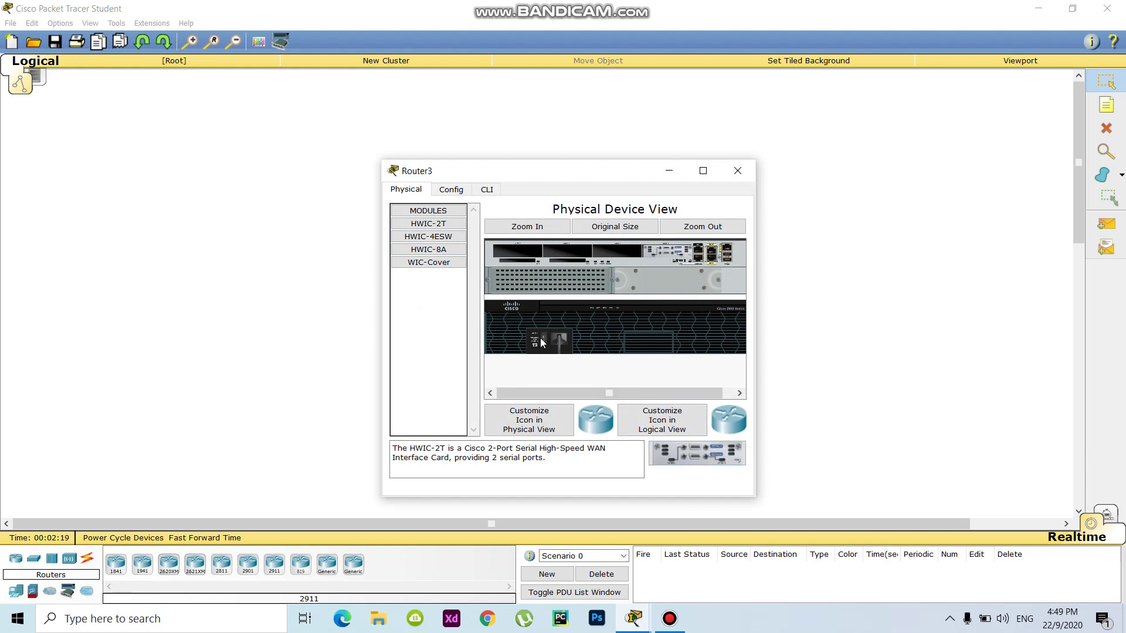
click(837, 287)
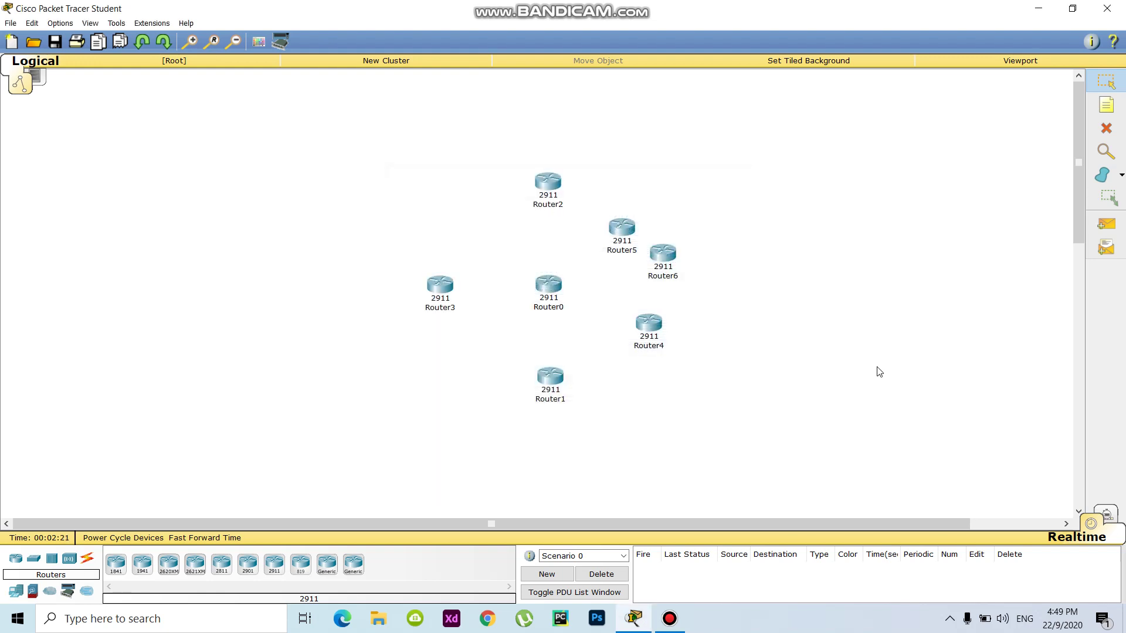
- Connect Router0's Serial0/0/0 to Router1's Serial0/0/0 with a Serial DTE cable and nudge Router1 slightly
click(88, 560)
click(324, 568)
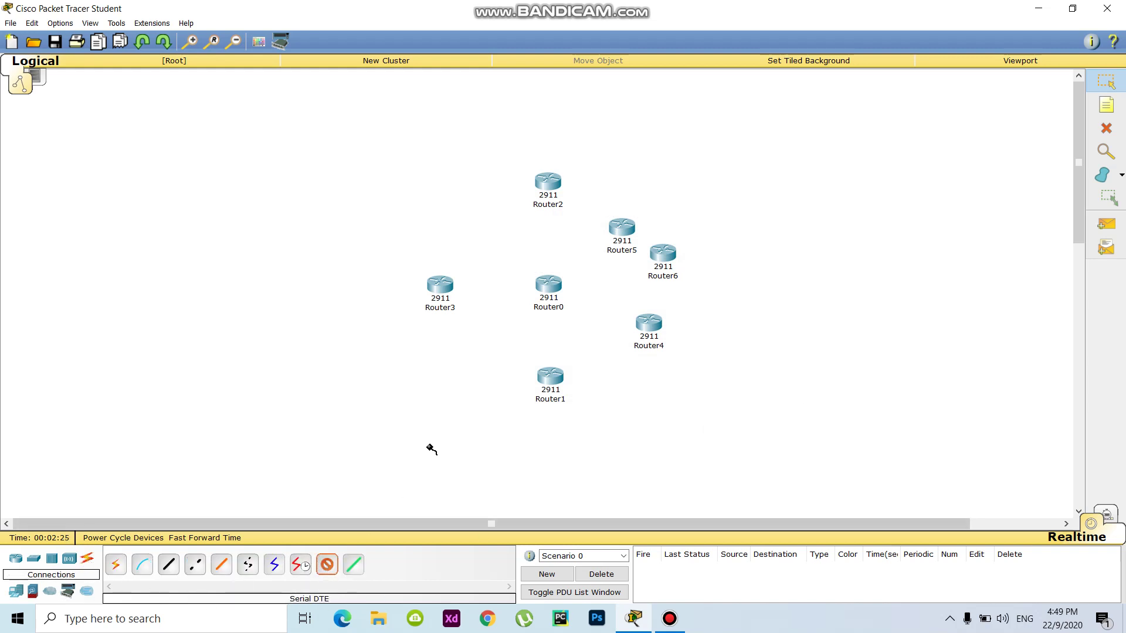
click(544, 295)
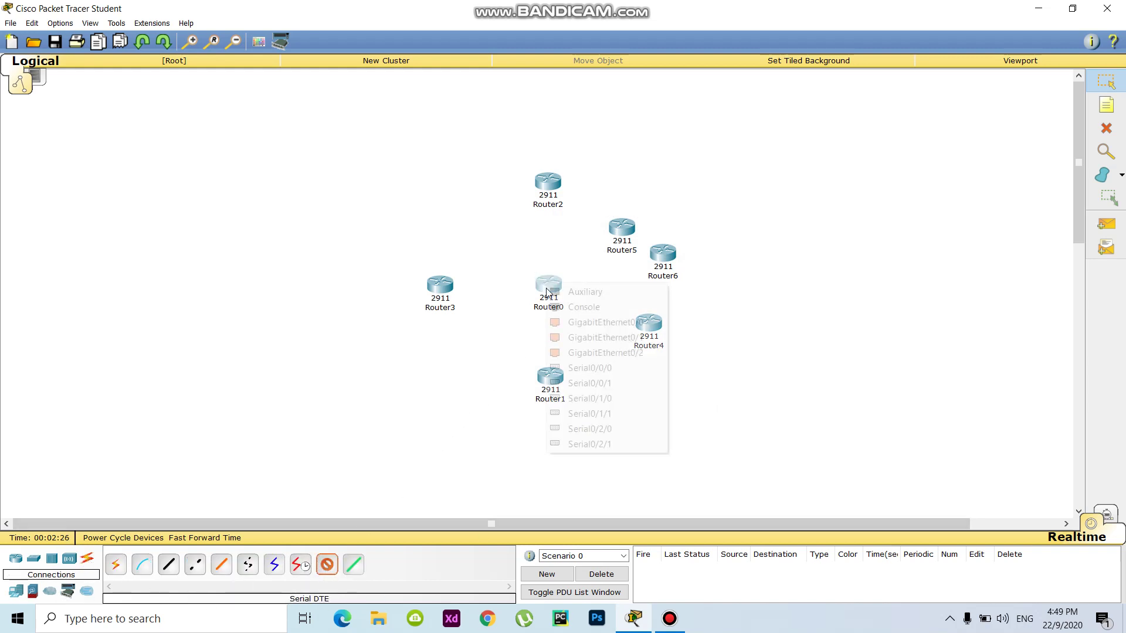
click(577, 368)
click(550, 379)
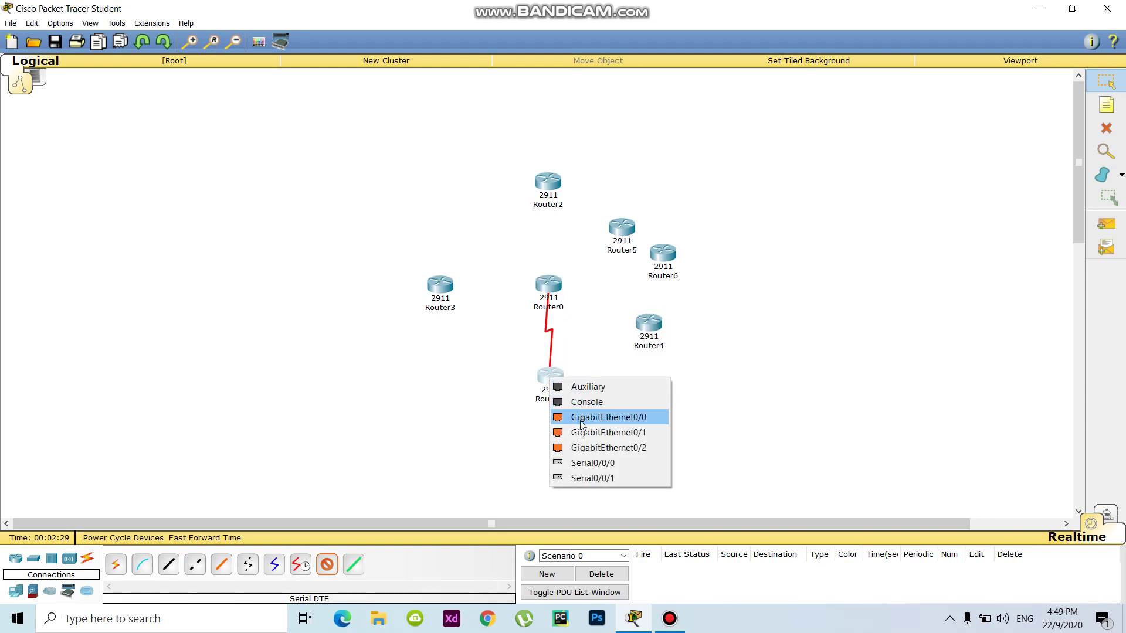
click(592, 463)
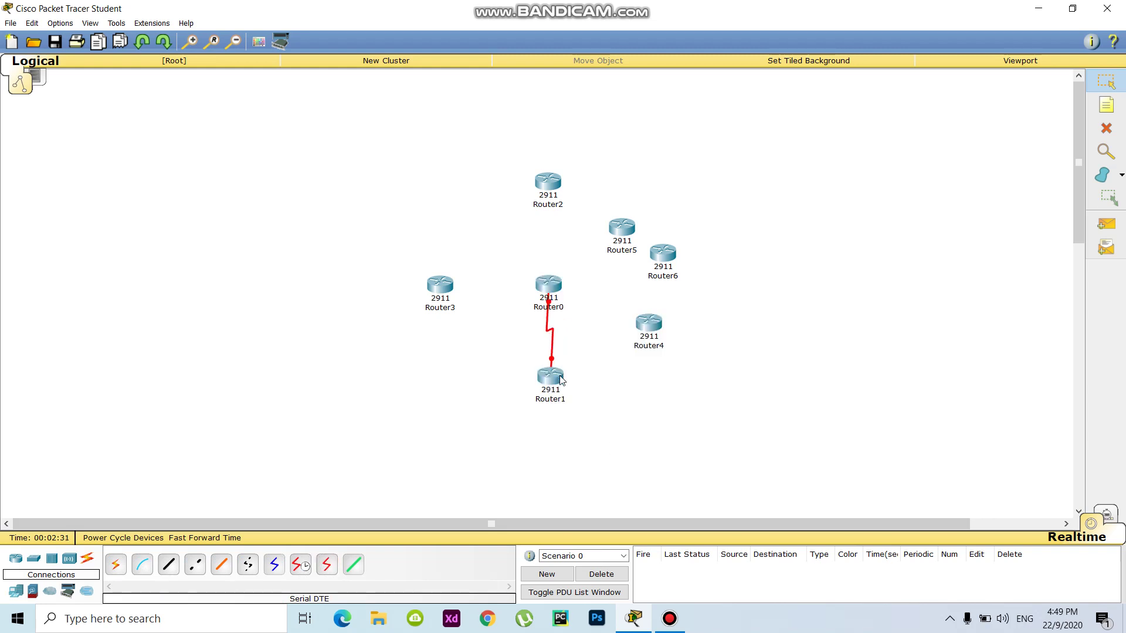
drag(560, 376, 565, 379)
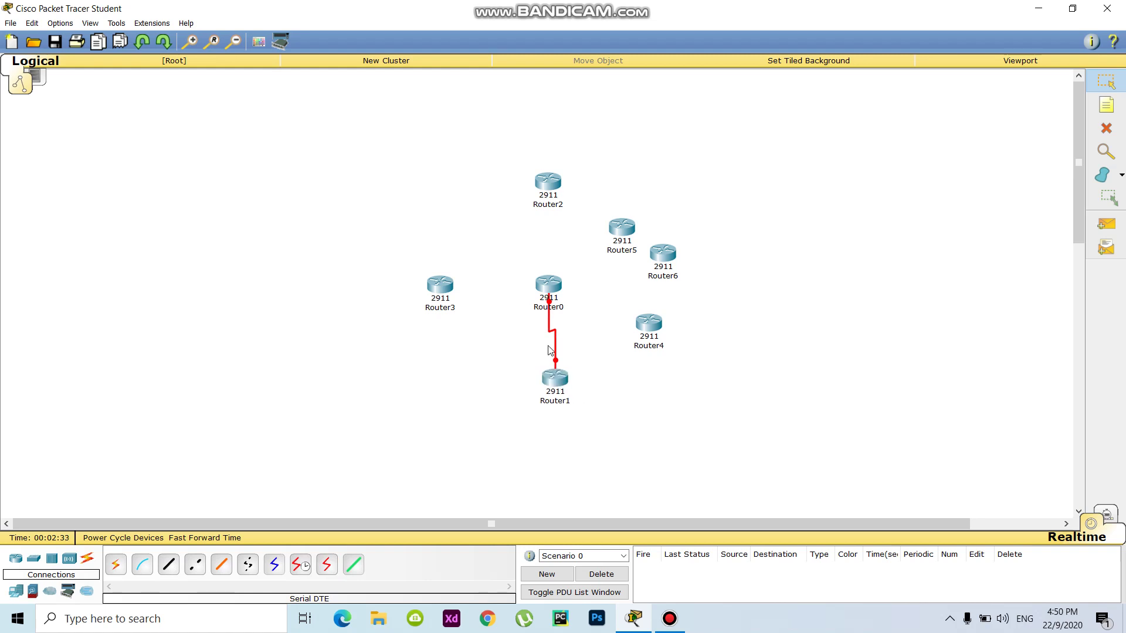
- Configure Router0's Serial0/0/0 interface with IP address 11.11.1.1 and subnet mask 255.0.0.0, and turn the port on
click(554, 287)
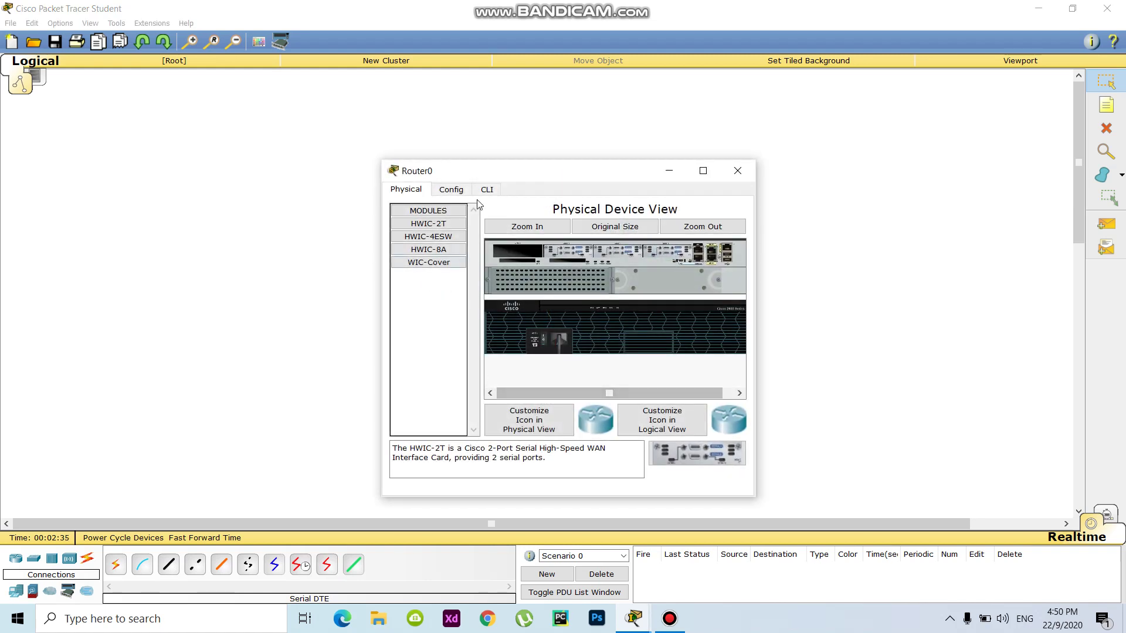
click(450, 190)
click(426, 365)
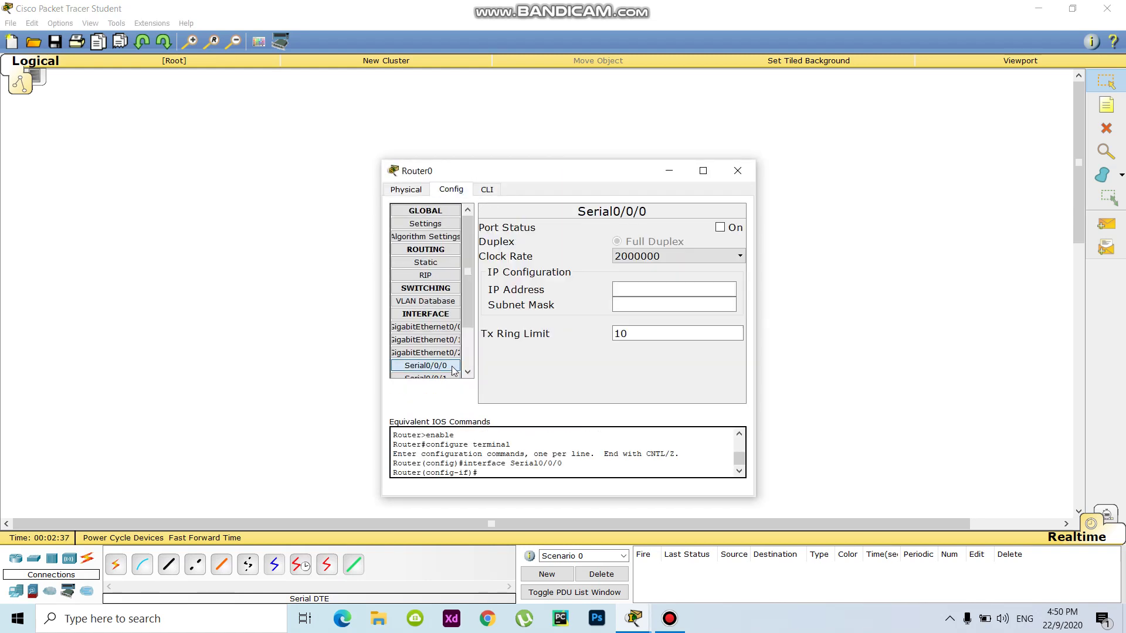
click(618, 291)
text(11.11.1.1)
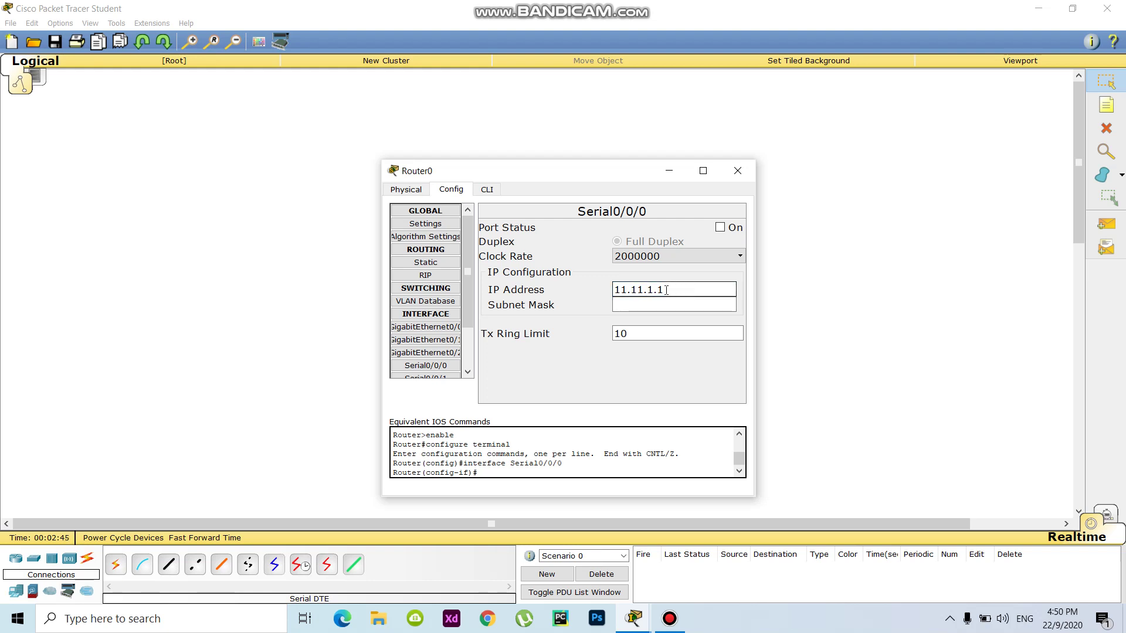
key(ctrl+a)
click(618, 301)
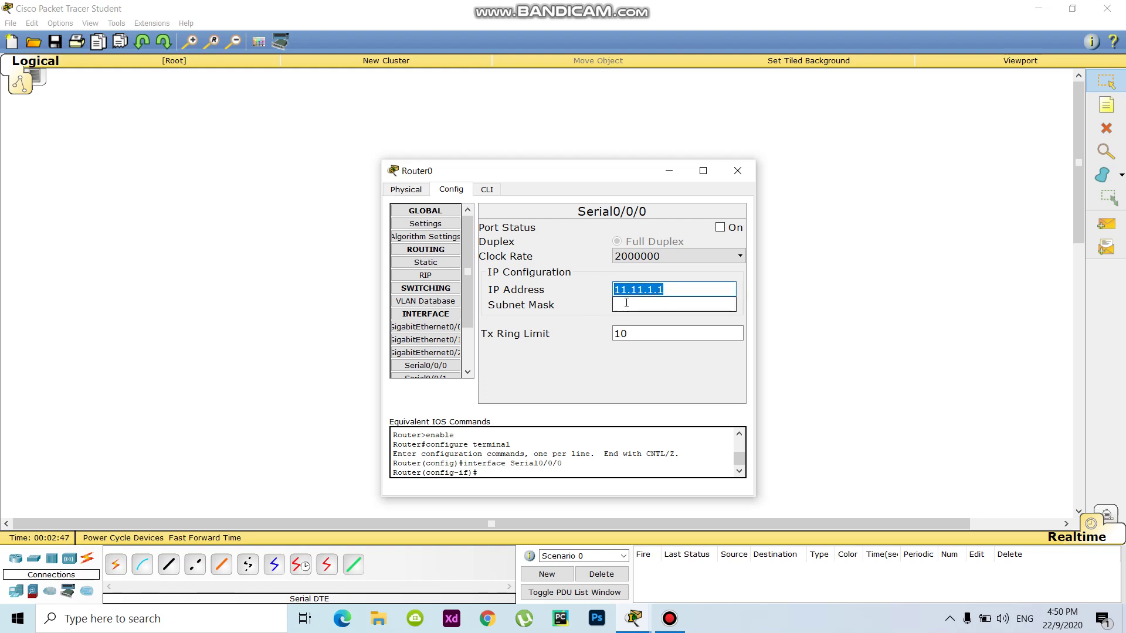
click(719, 228)
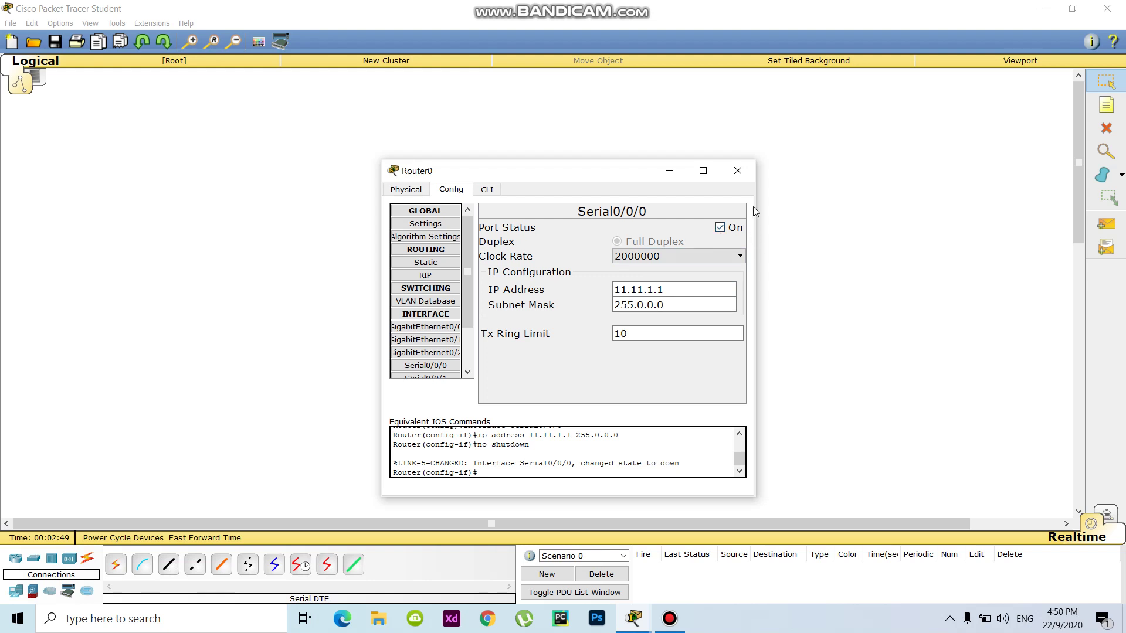
click(737, 171)
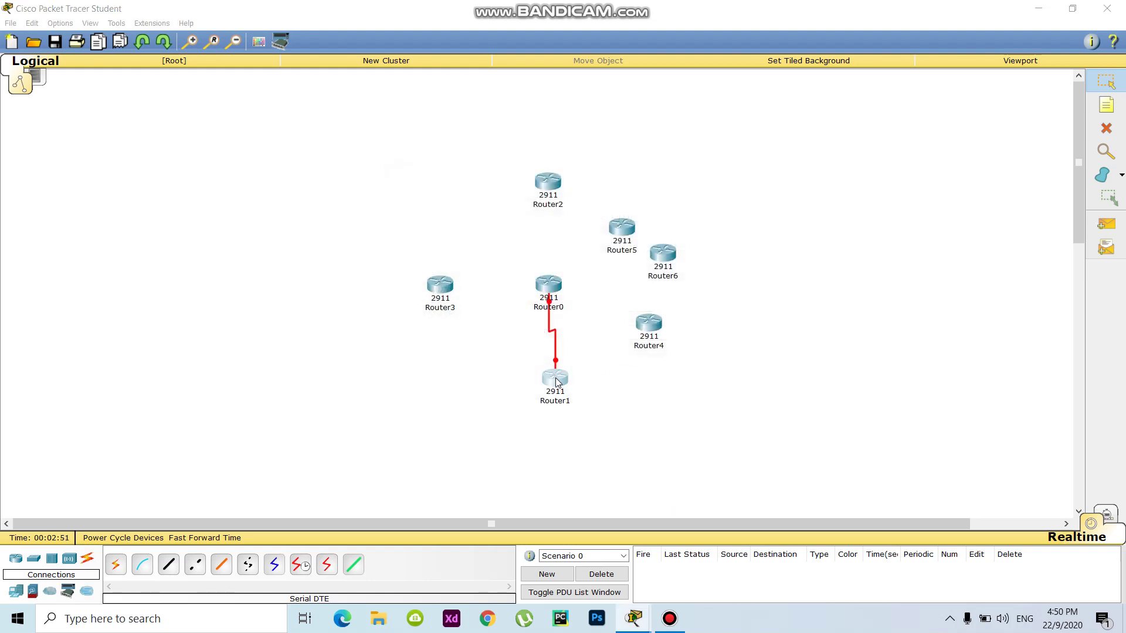
- Configure Router1's Serial0/0/0 interface with IP address 11.11.1.2 and subnet mask 255.0.0.0, and turn the port on
click(555, 379)
click(451, 190)
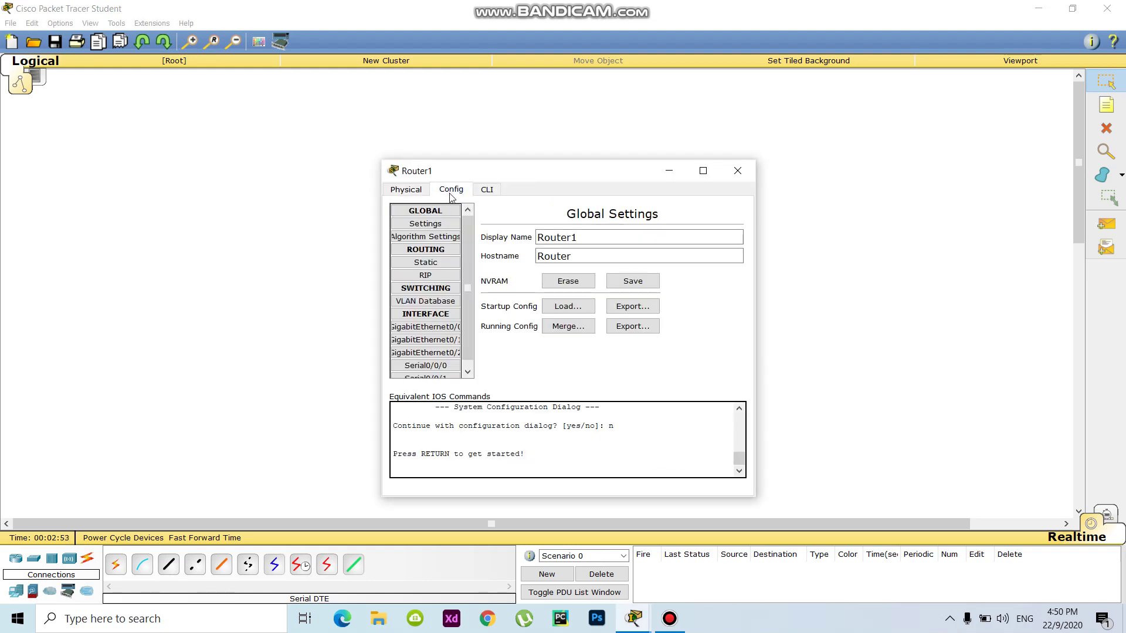
scroll(452, 361, down, 3)
click(434, 365)
click(629, 287)
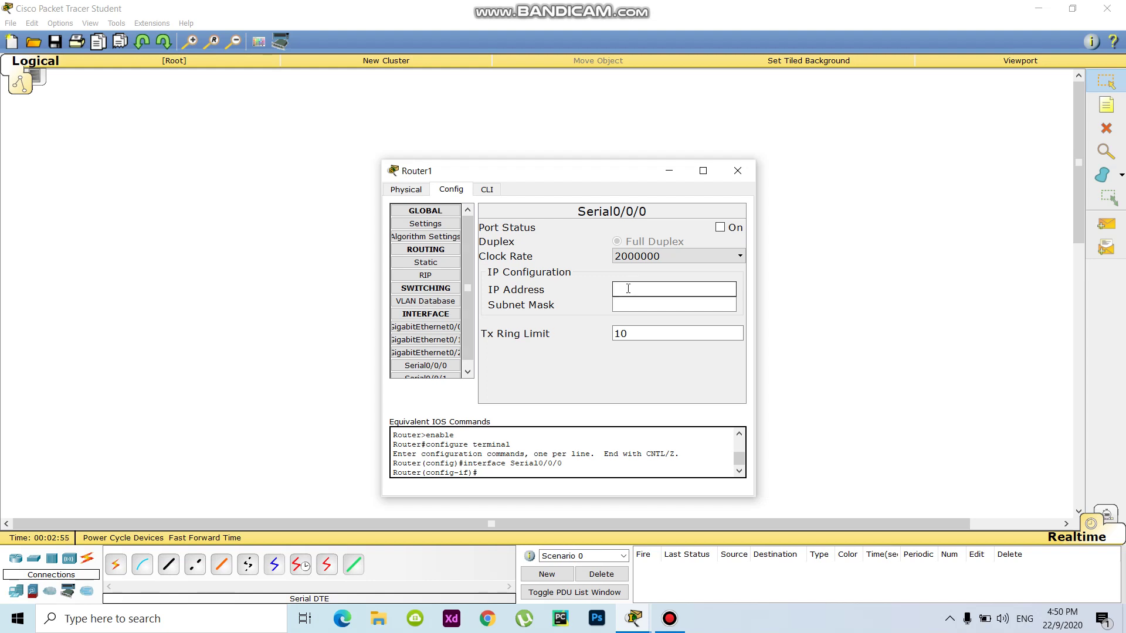
text(11.11.1.1)
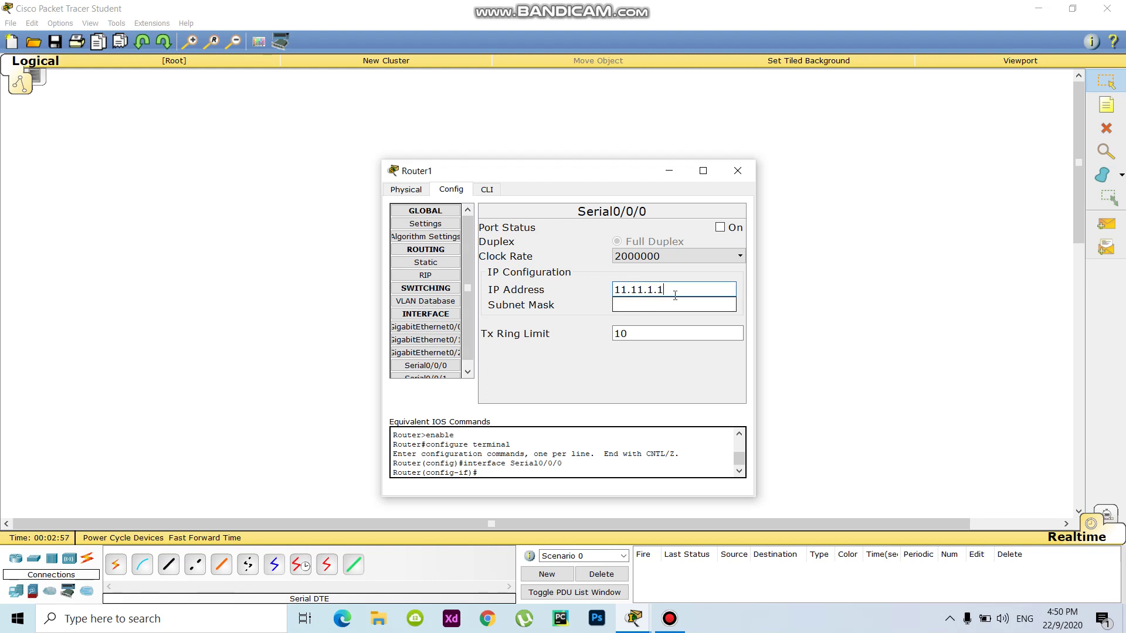
key(BackSpace)
text(2)
key(Tab)
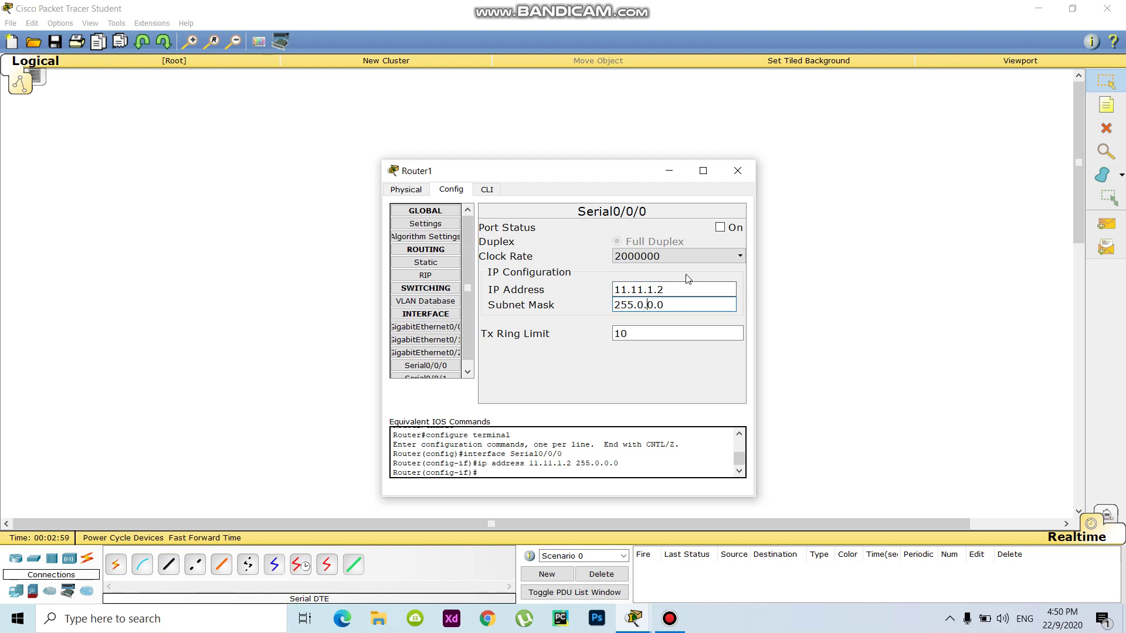
click(719, 228)
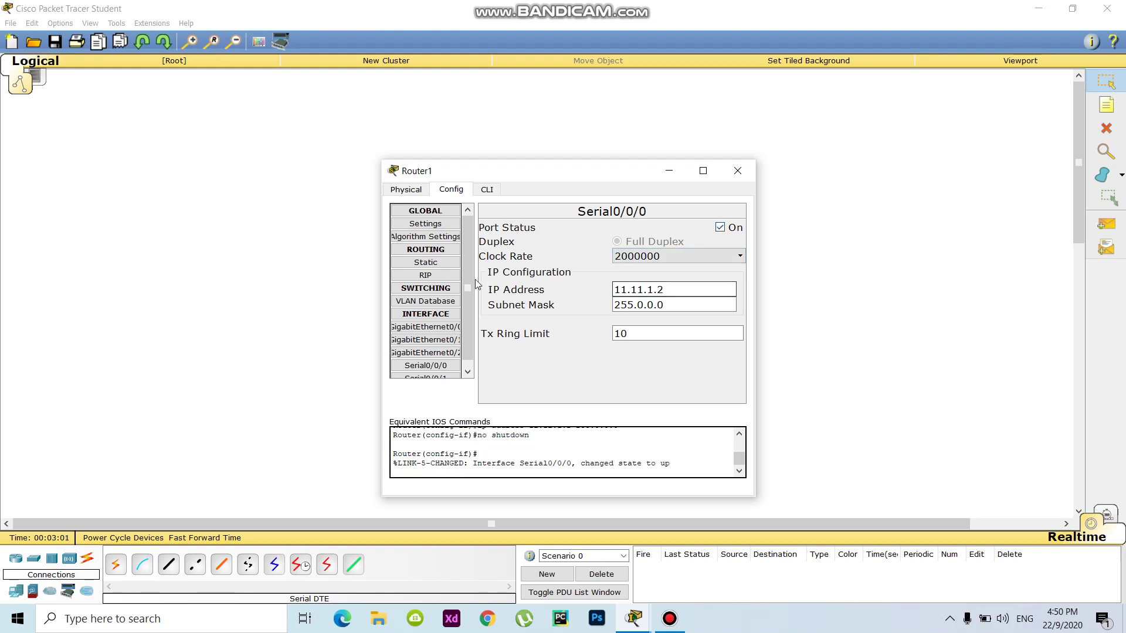
- Add network 11.0.0.0 to Router1's RIP routing and close its configuration
click(437, 276)
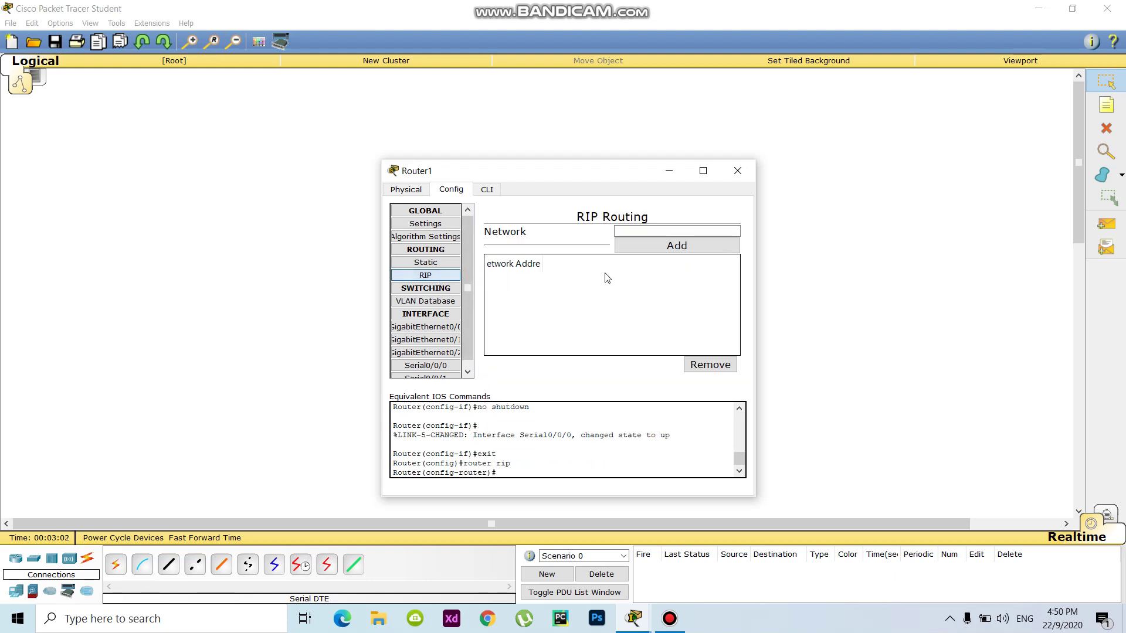
click(654, 228)
text(11.0.0.0)
click(667, 247)
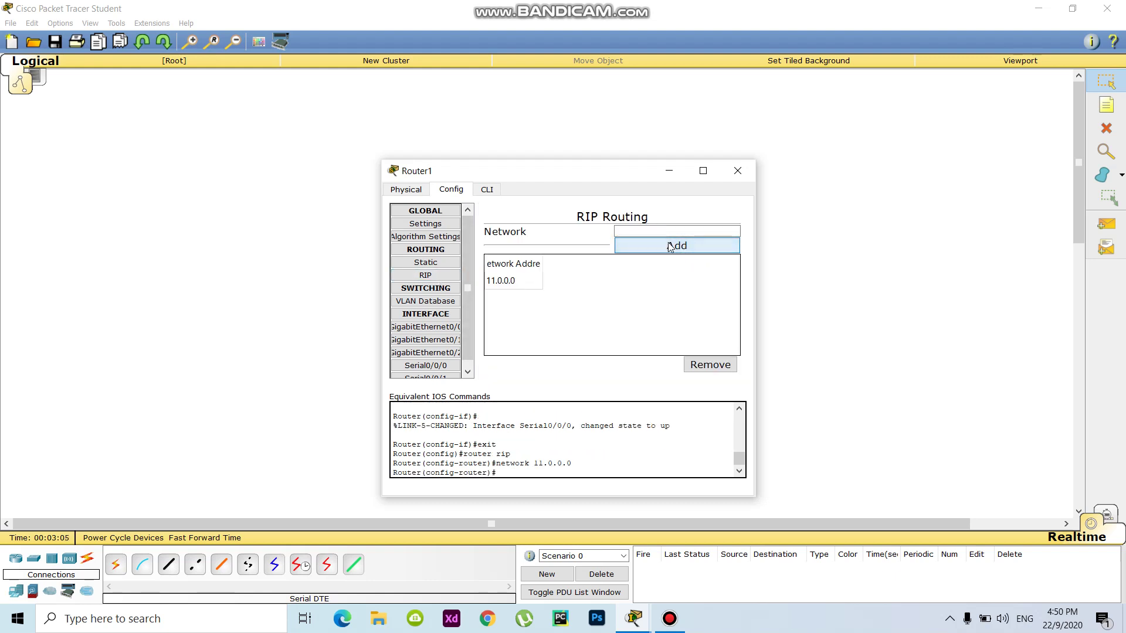
click(737, 171)
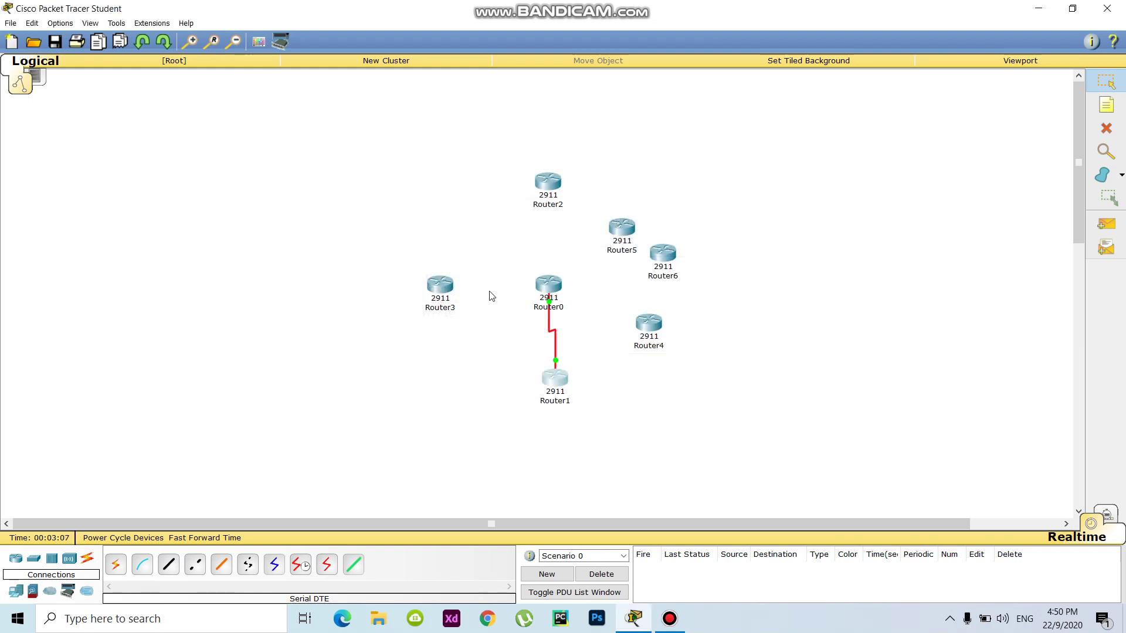
- Add network 11.0.0.0 to Router0's RIP routing and close its configuration
click(549, 283)
click(425, 275)
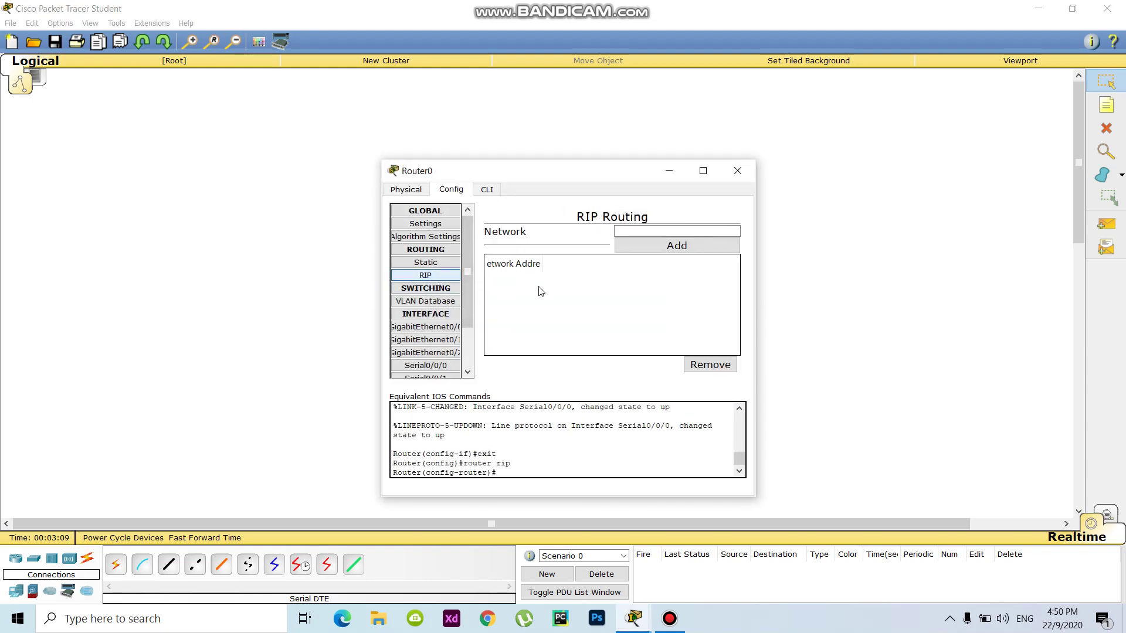
click(656, 234)
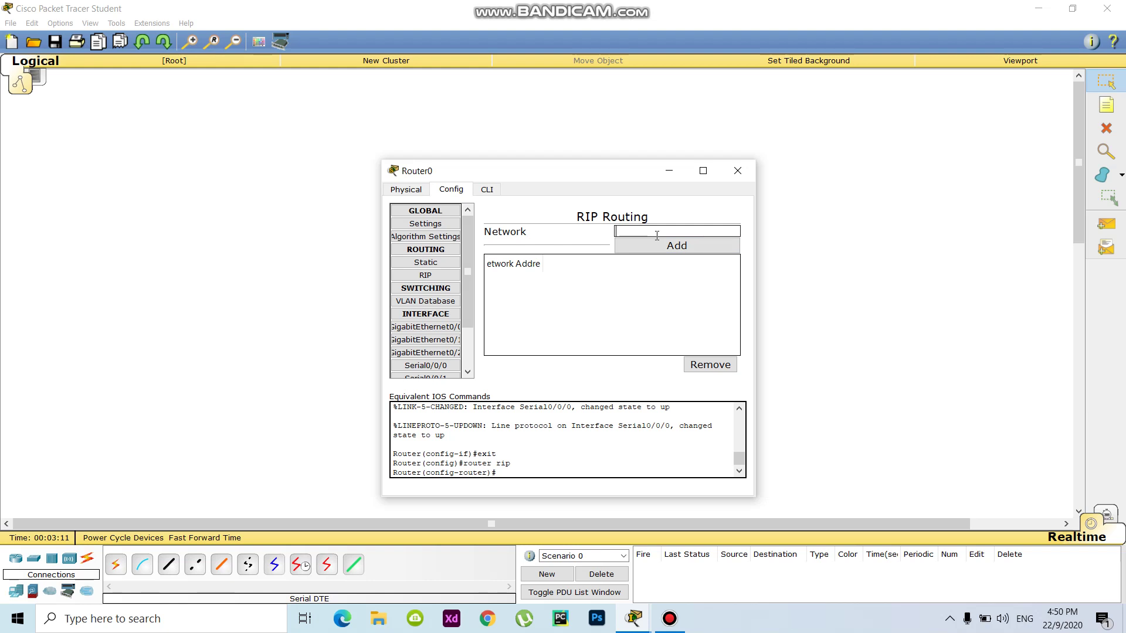
text(11.1.1.1.1)
click(683, 246)
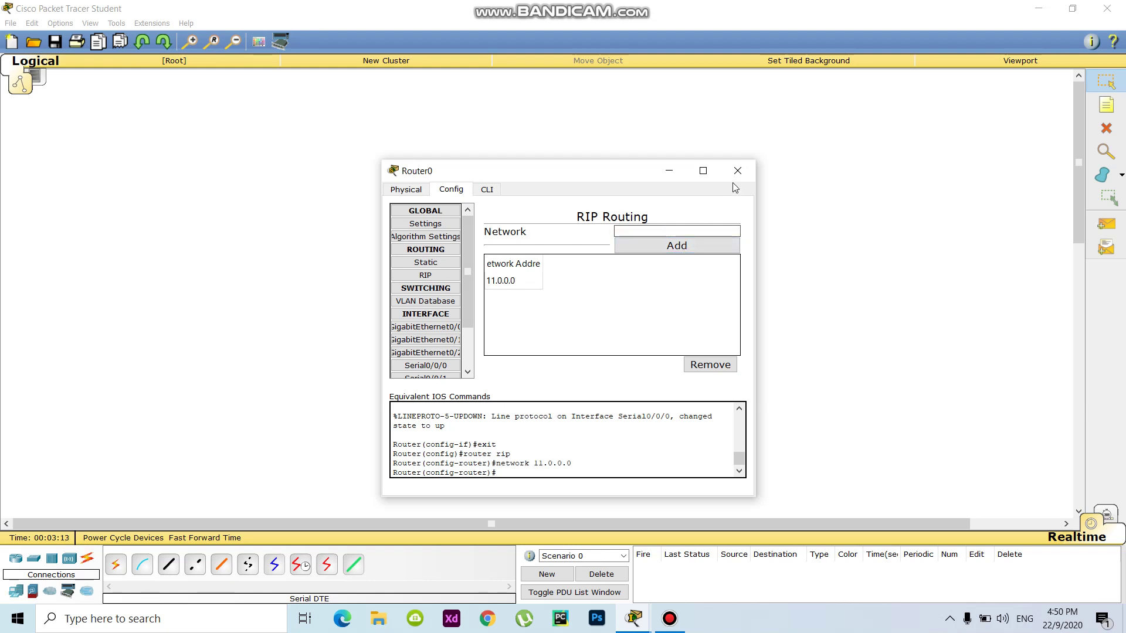
click(736, 176)
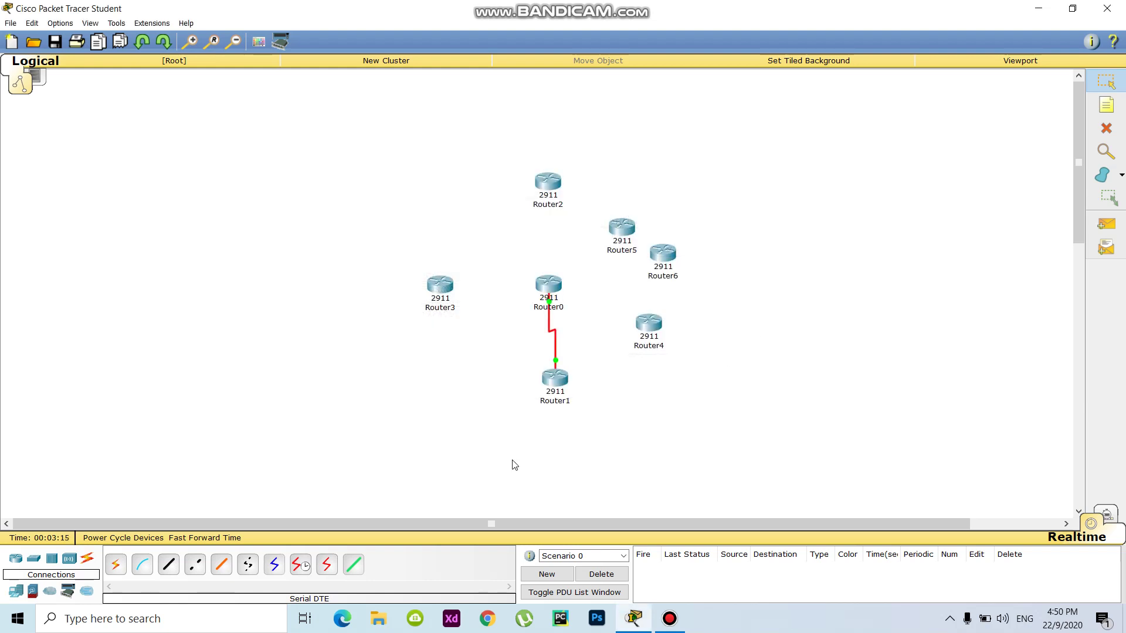
- Connect Router0's Serial0/0/1 to Router4's Serial0/0/0 with a Serial DTE cable
click(327, 564)
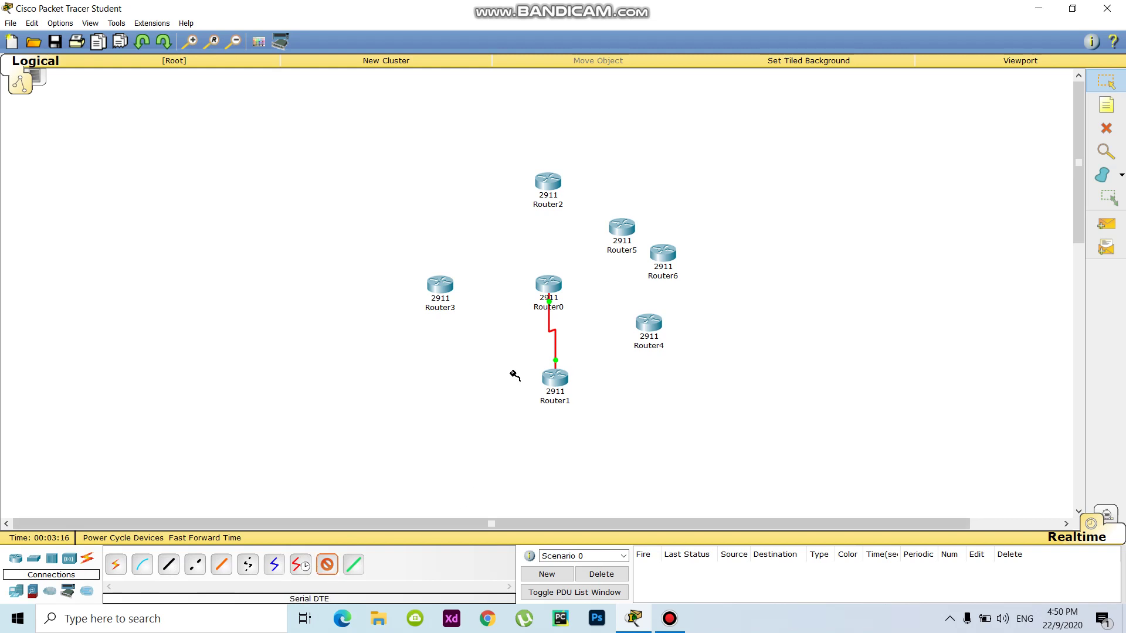
click(555, 289)
click(643, 367)
click(648, 322)
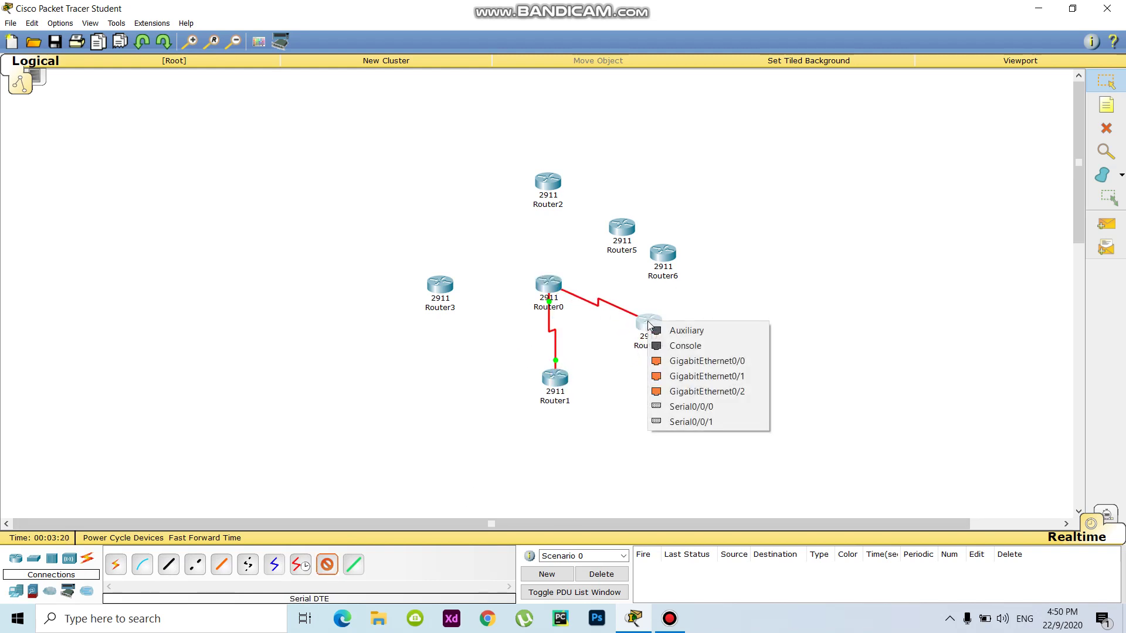
click(694, 409)
- Configure Router0's Serial0/0/1 interface with IP address 22.22.1.1 and subnet mask 255.0.0.0, and turn the port on
click(560, 287)
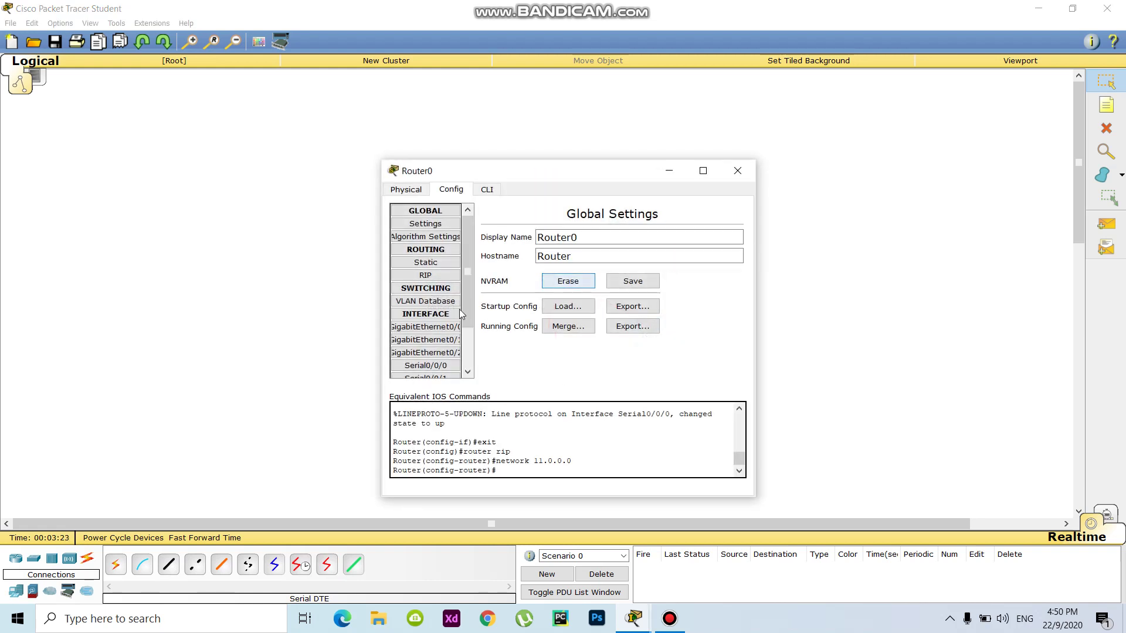
click(439, 368)
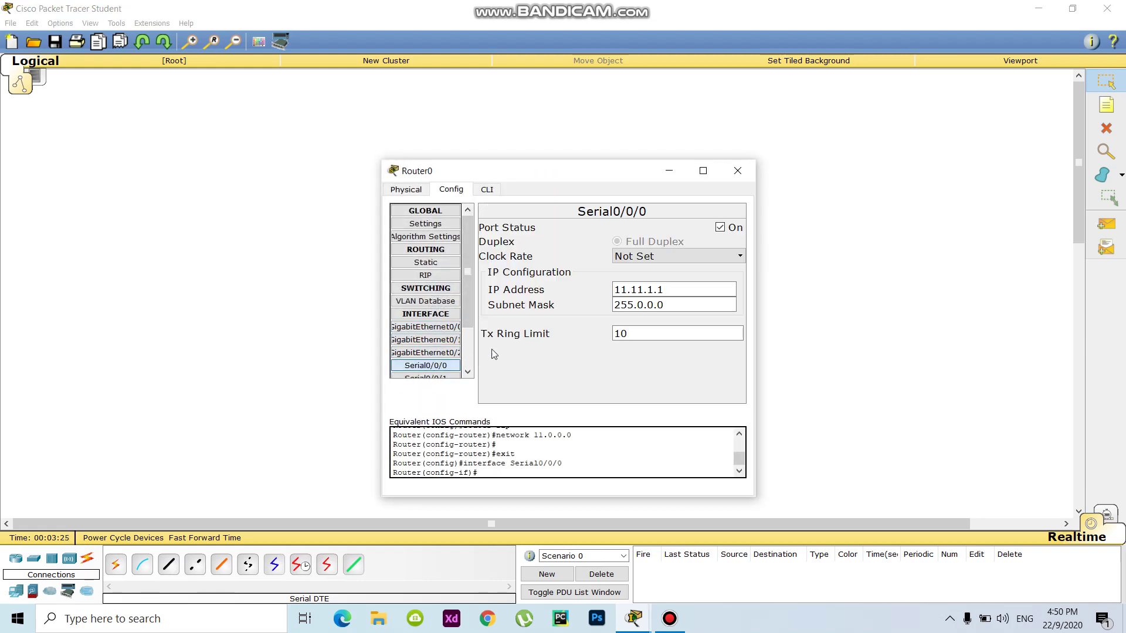
scroll(436, 366, down, 1)
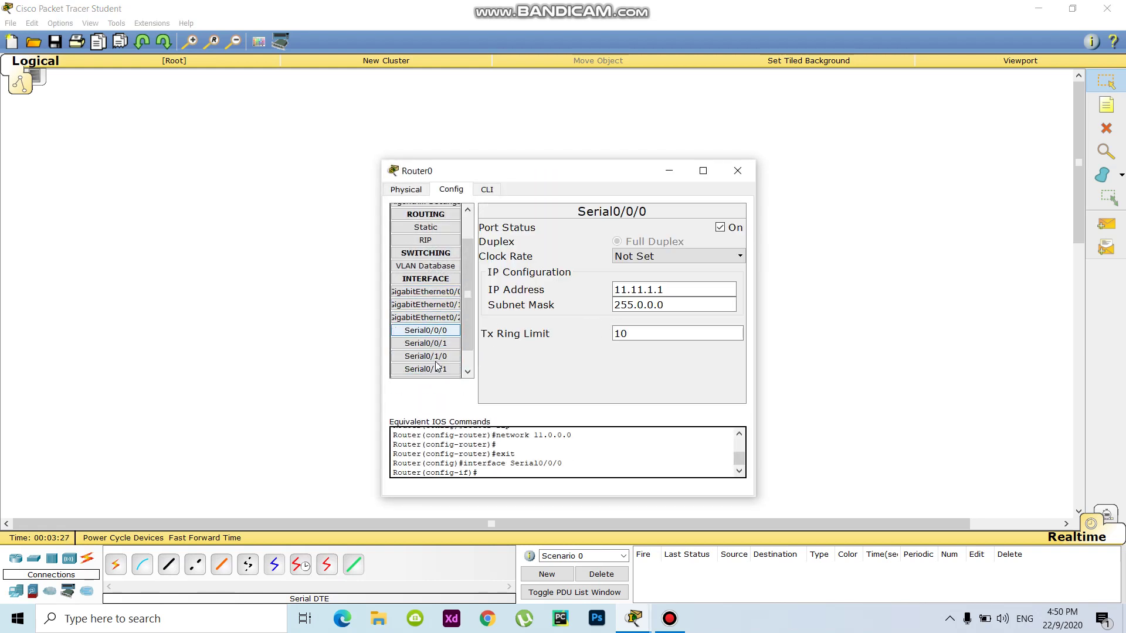
click(439, 344)
click(639, 289)
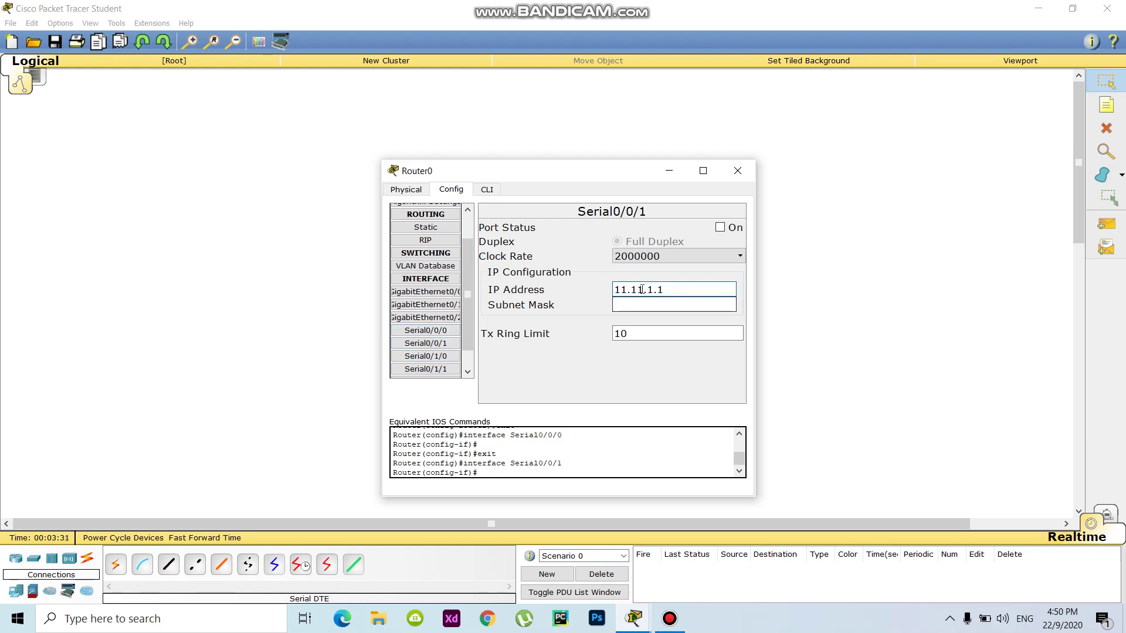
key(BackSpace)
key(BackSpace)
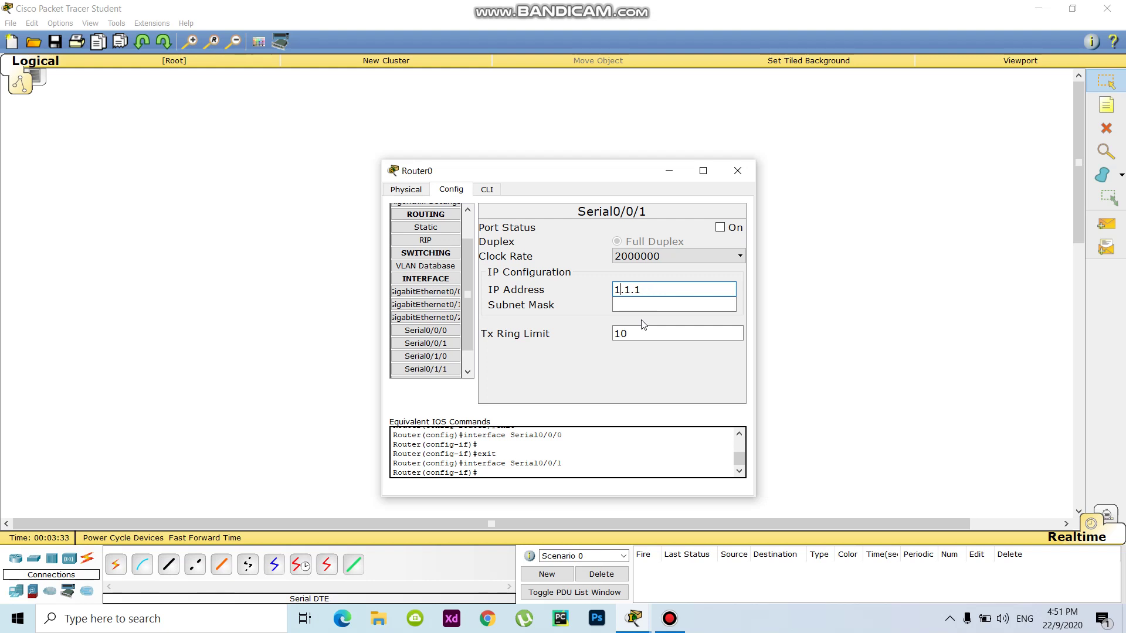
text(22.2)
drag(695, 289, 577, 294)
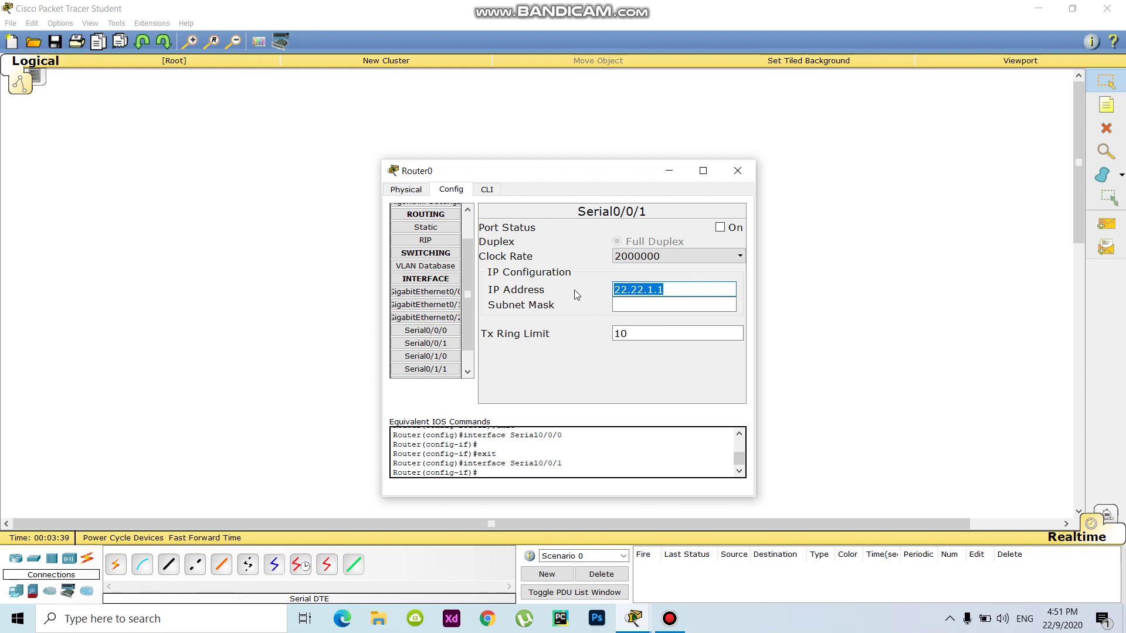
click(640, 303)
click(720, 227)
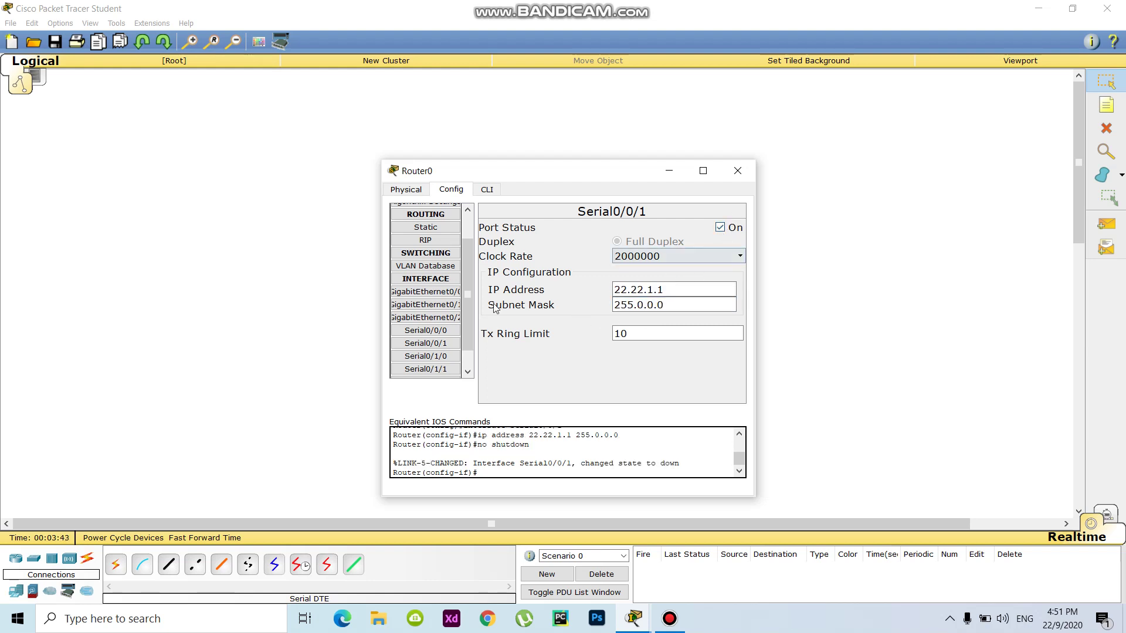
- Add network 22.0.0.0 to Router0's RIP routing and close its configuration
click(439, 241)
click(651, 230)
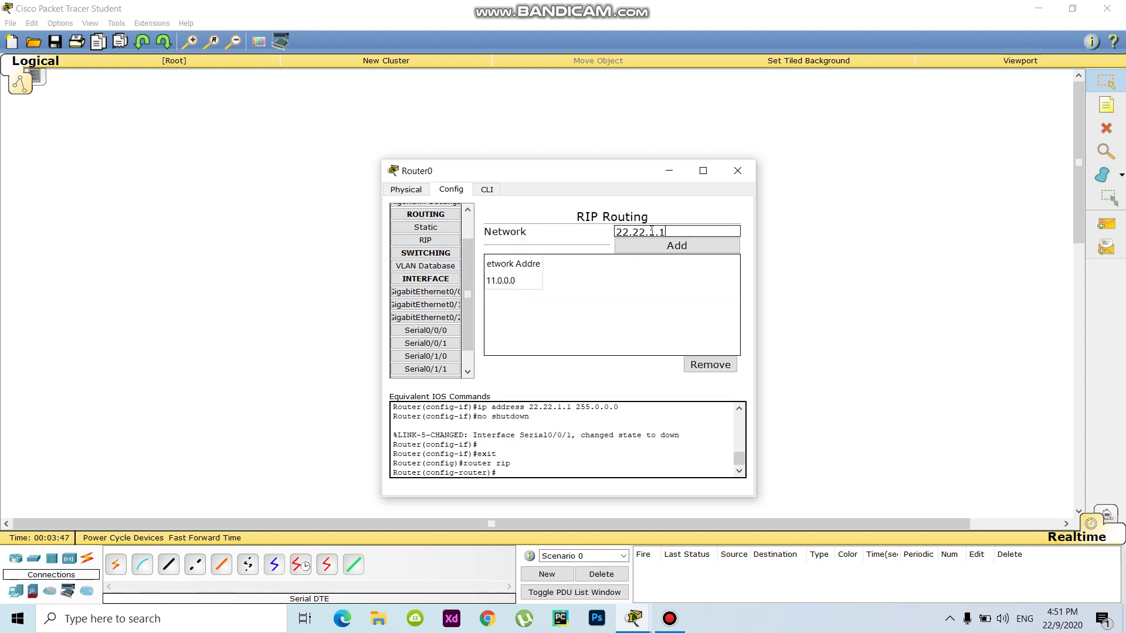
click(667, 246)
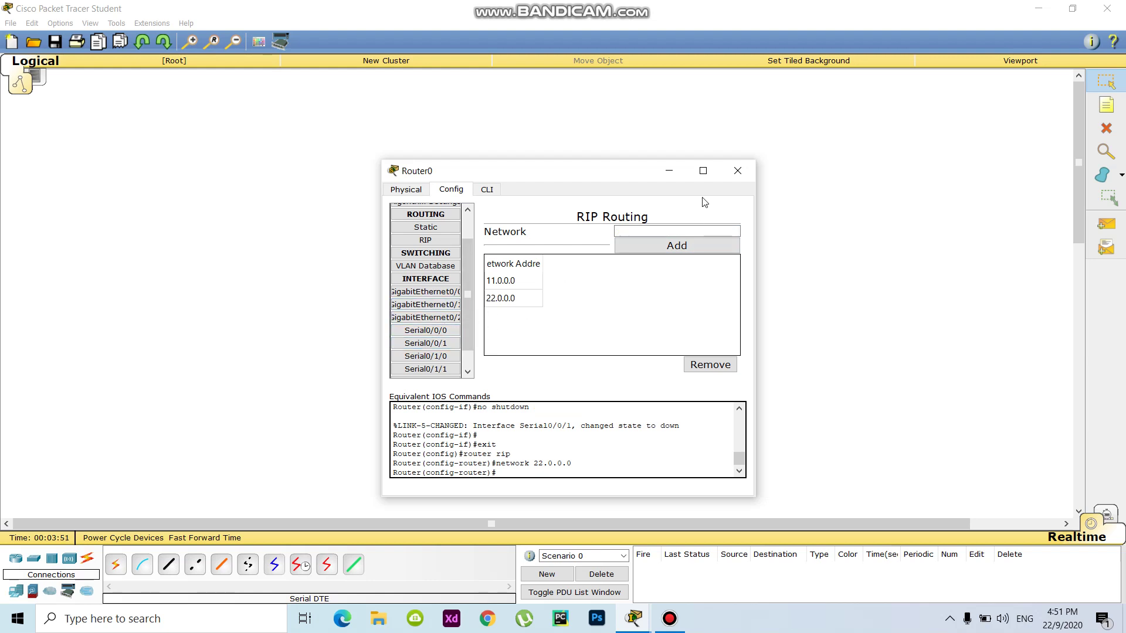
click(737, 170)
- Configure Router4's Serial0/0/0 interface with IP address 22.22.1.2 and subnet mask 255.0.0.0, and turn the port on
click(649, 322)
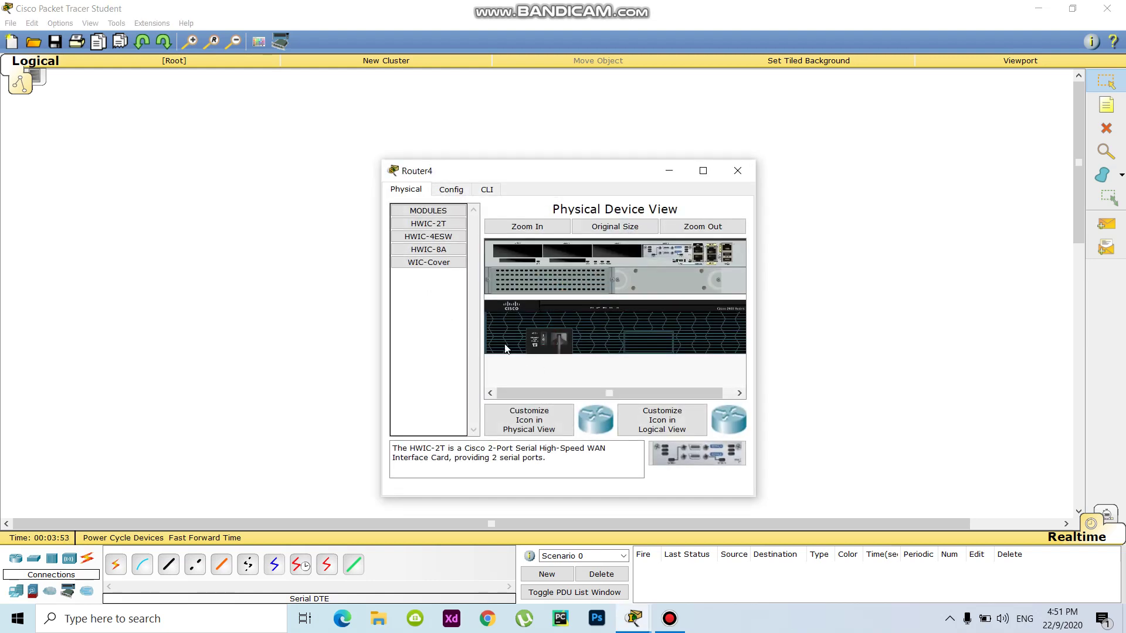
click(448, 189)
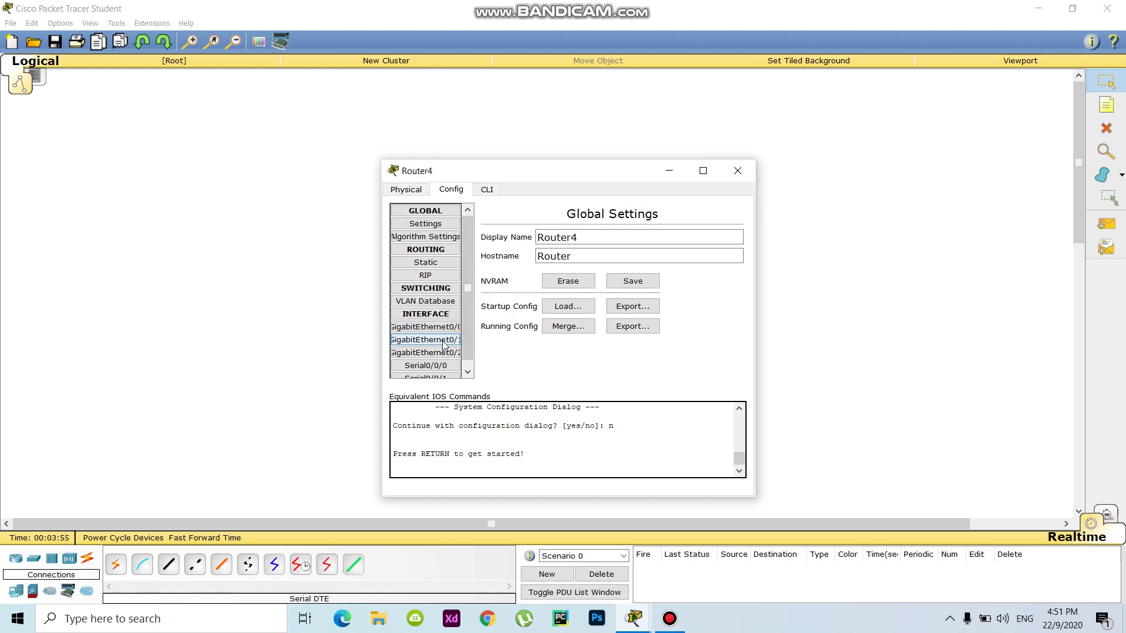
click(426, 365)
click(635, 290)
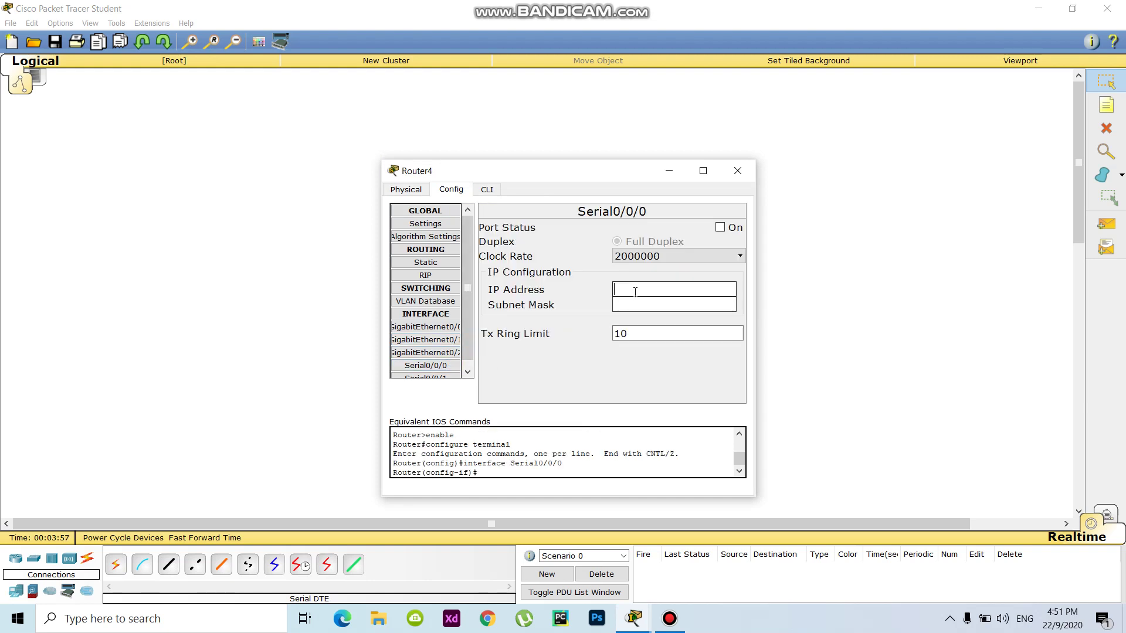
text(22.22.1.1)
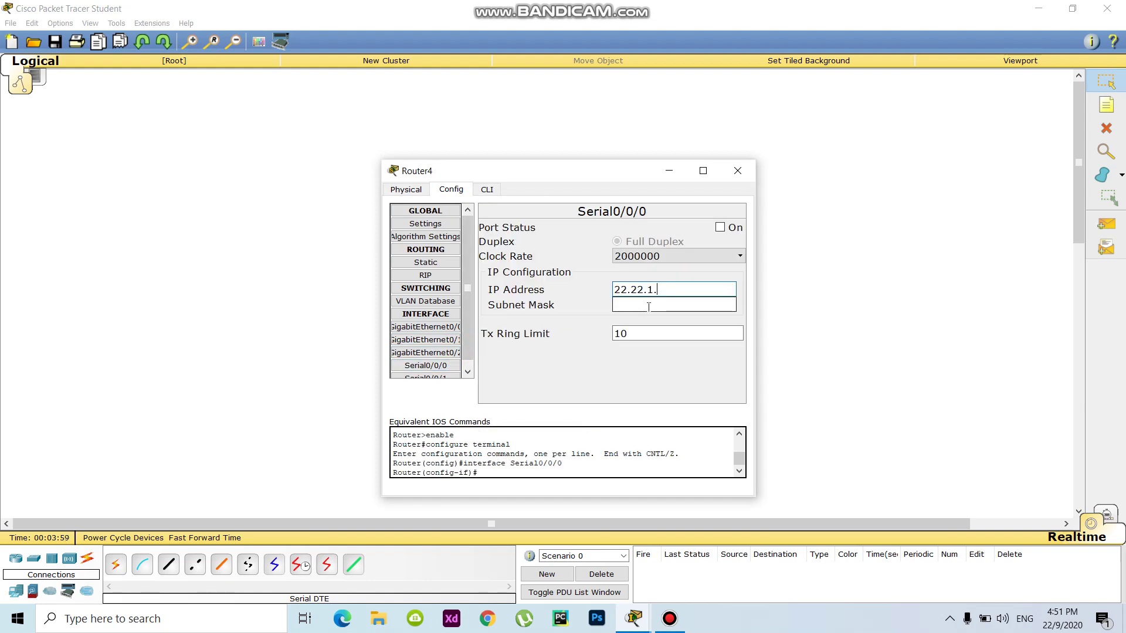
click(628, 303)
click(720, 228)
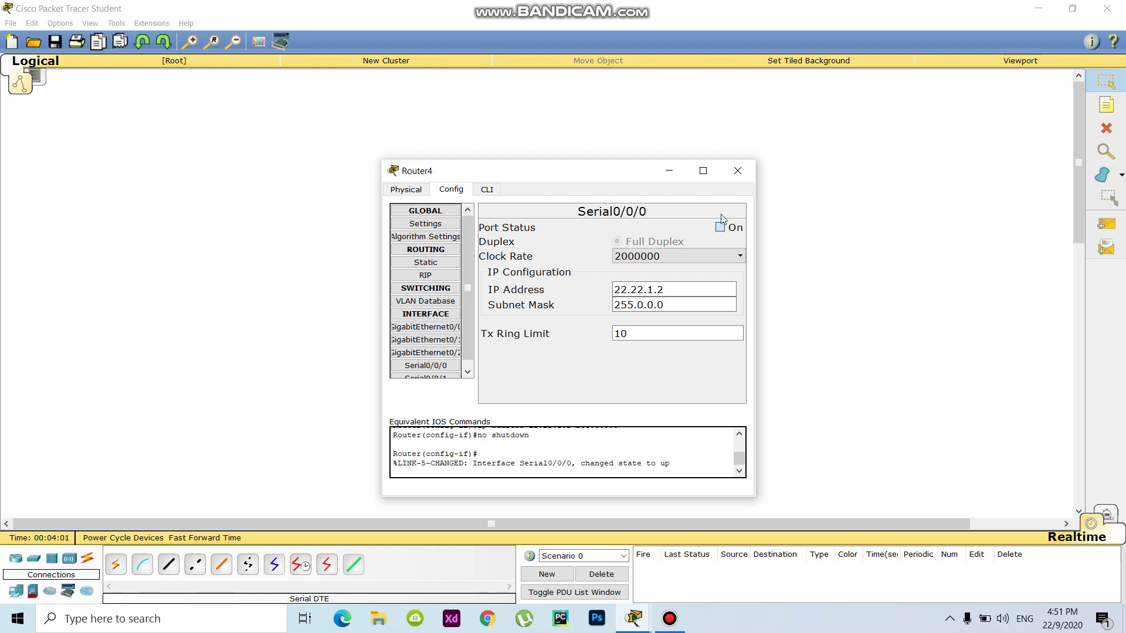
- Add the network of 22.22.1.1 to Router4's RIP routing and close its configuration
click(440, 264)
click(434, 275)
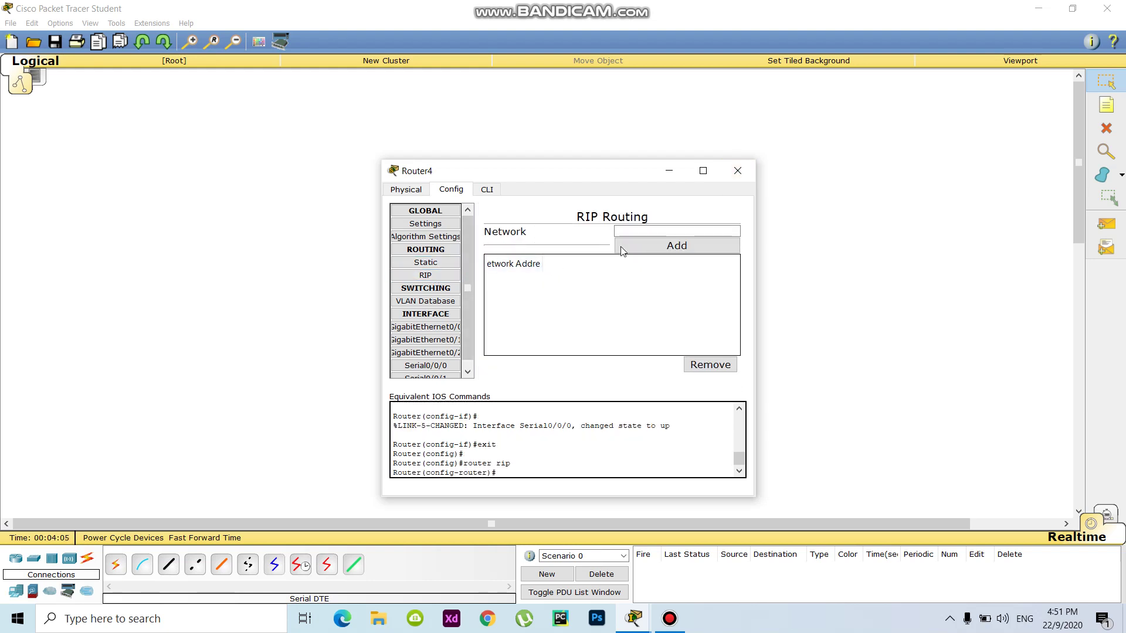
click(631, 232)
click(636, 245)
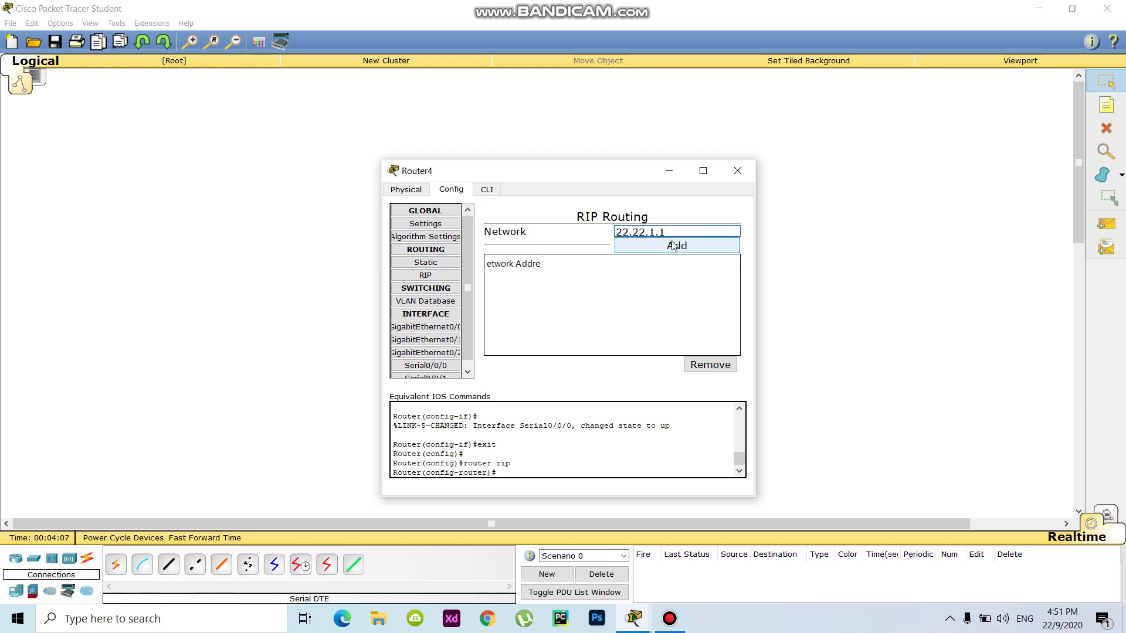
click(737, 173)
- Connect Router0's Serial0/1/0 to Router6's Serial0/0/0 with a Serial DTE cable
click(327, 564)
click(551, 292)
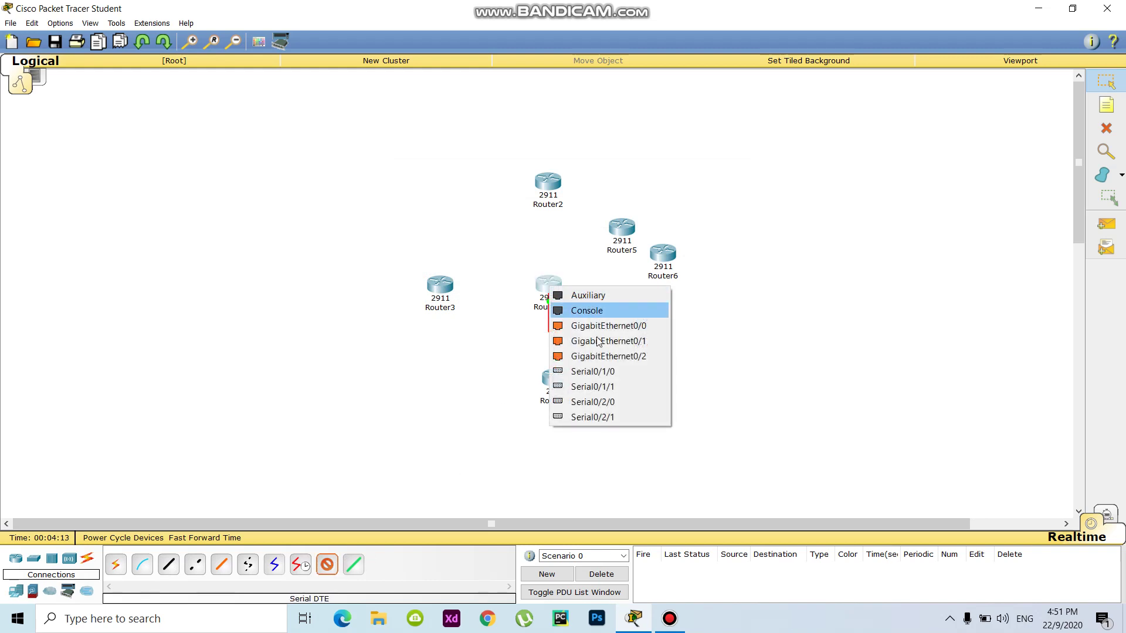
click(587, 373)
click(663, 255)
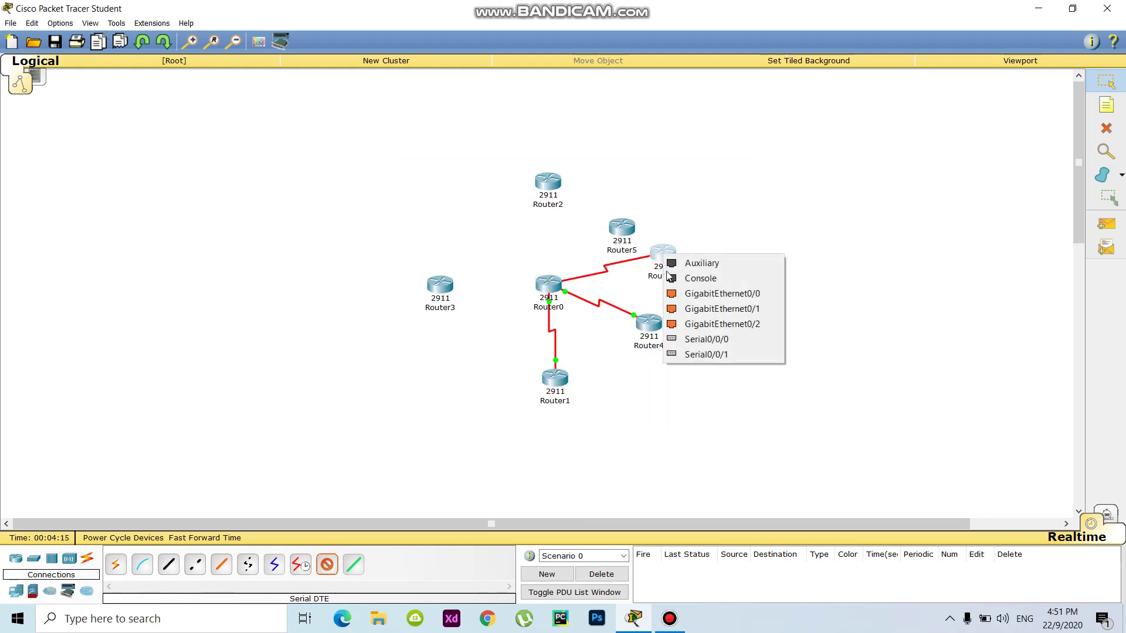
click(699, 341)
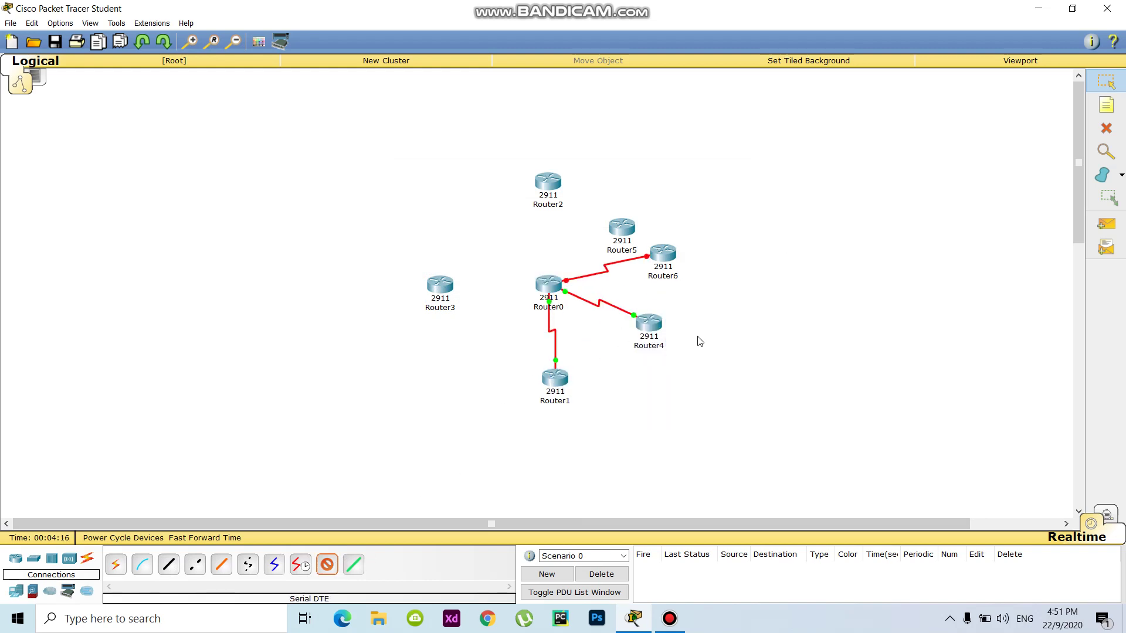
- Configure Router0's Serial0/1/0 interface with IP address 33.33.1.1 and subnet mask 255.0.0.0, and turn the port on
click(549, 287)
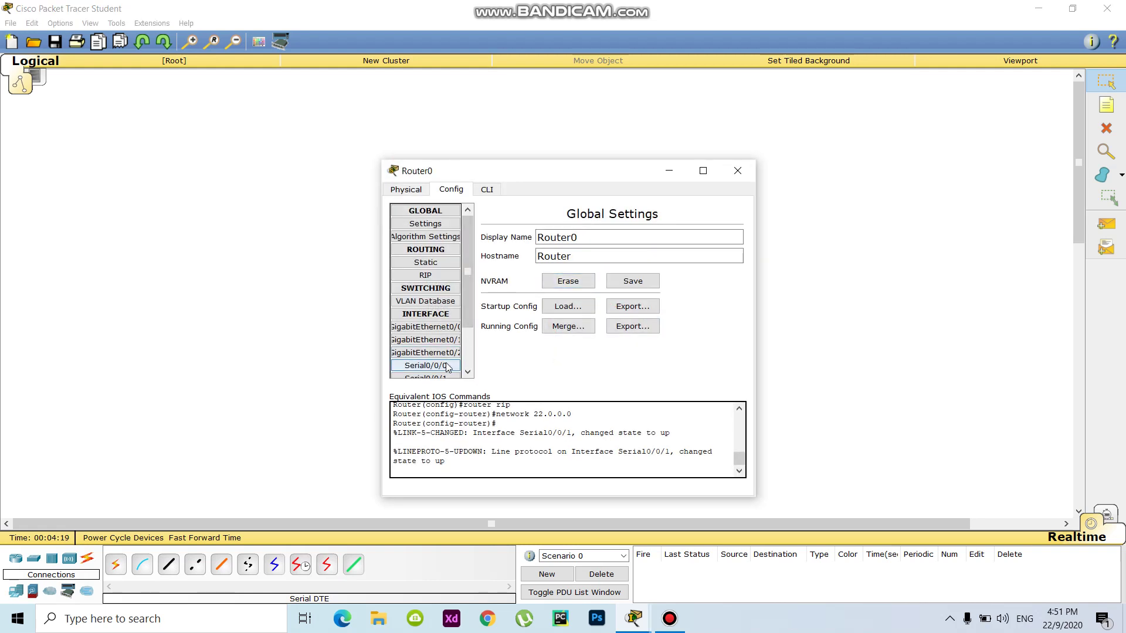
scroll(445, 368, down, 1)
click(430, 355)
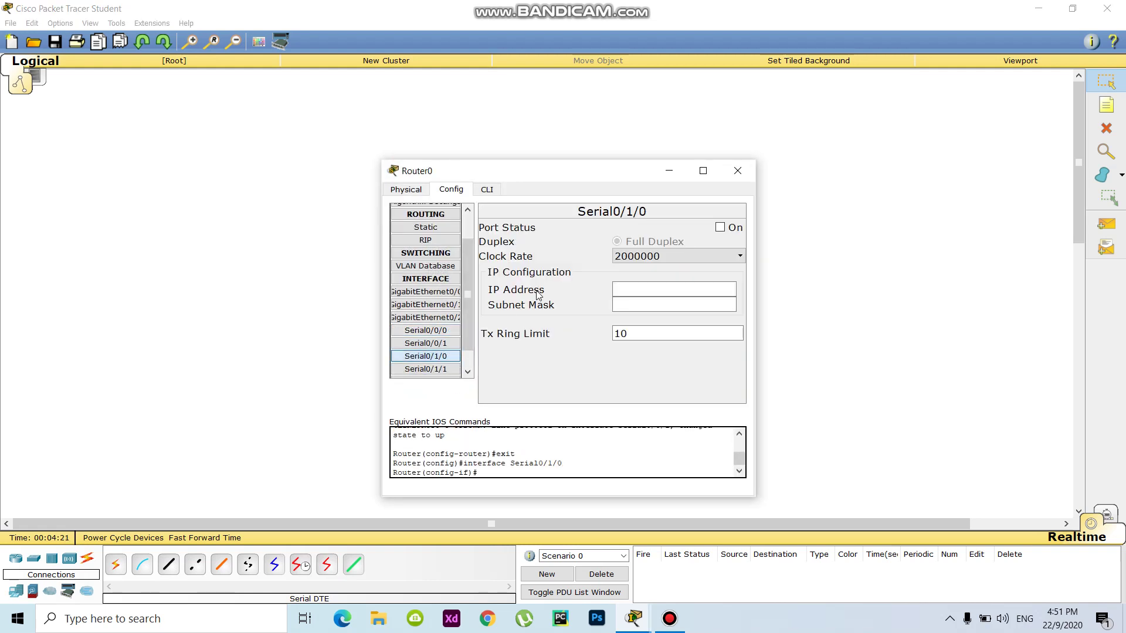
click(635, 289)
text(22.22.1.1)
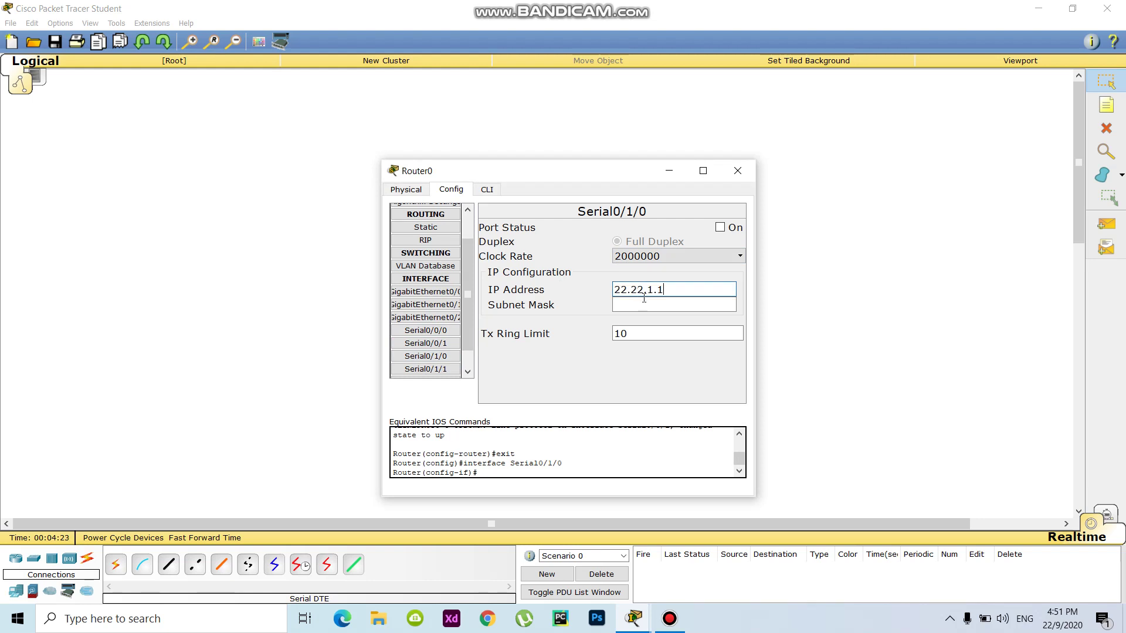
click(643, 290)
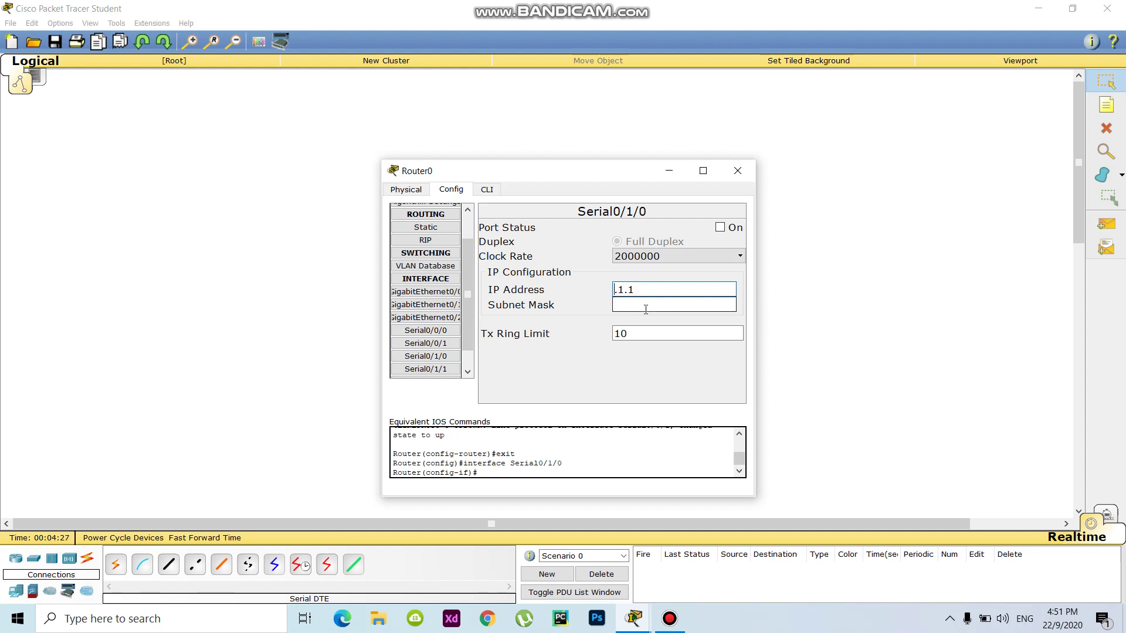
text(33.33)
drag(698, 294, 566, 290)
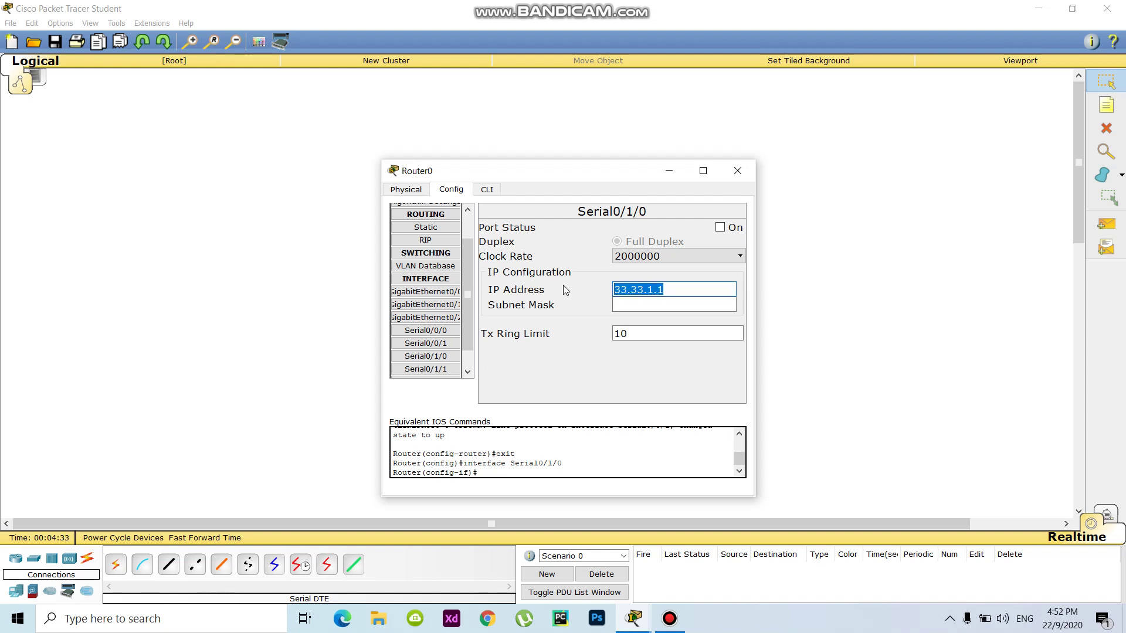
click(617, 305)
click(720, 228)
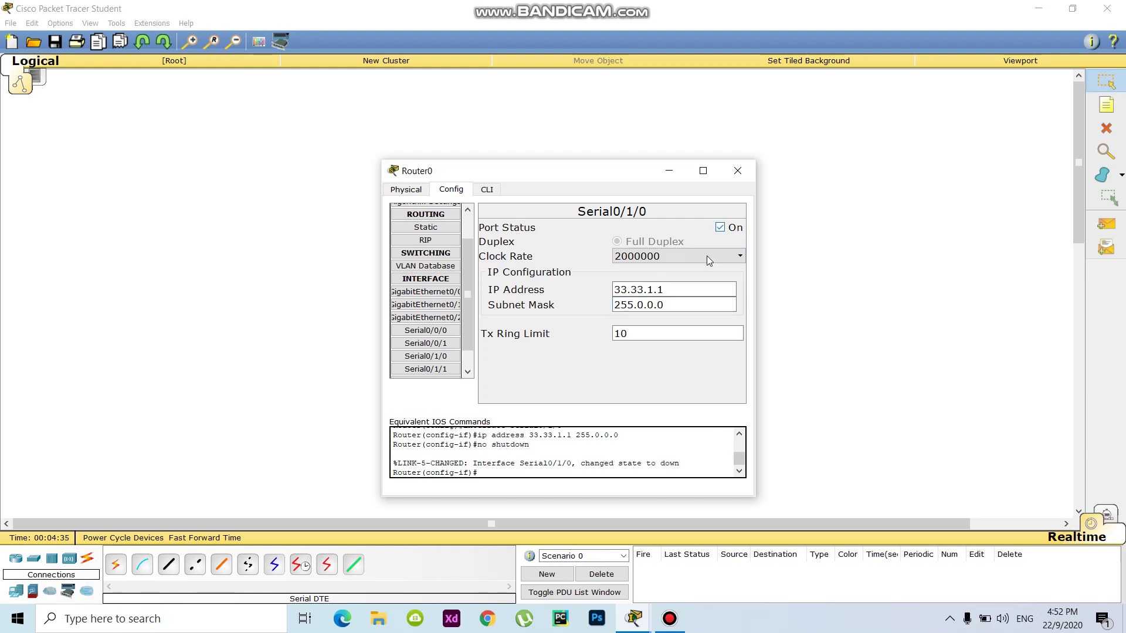
- Add network 33.0.0.0 to Router0's RIP routing and close its configuration
click(434, 239)
click(643, 230)
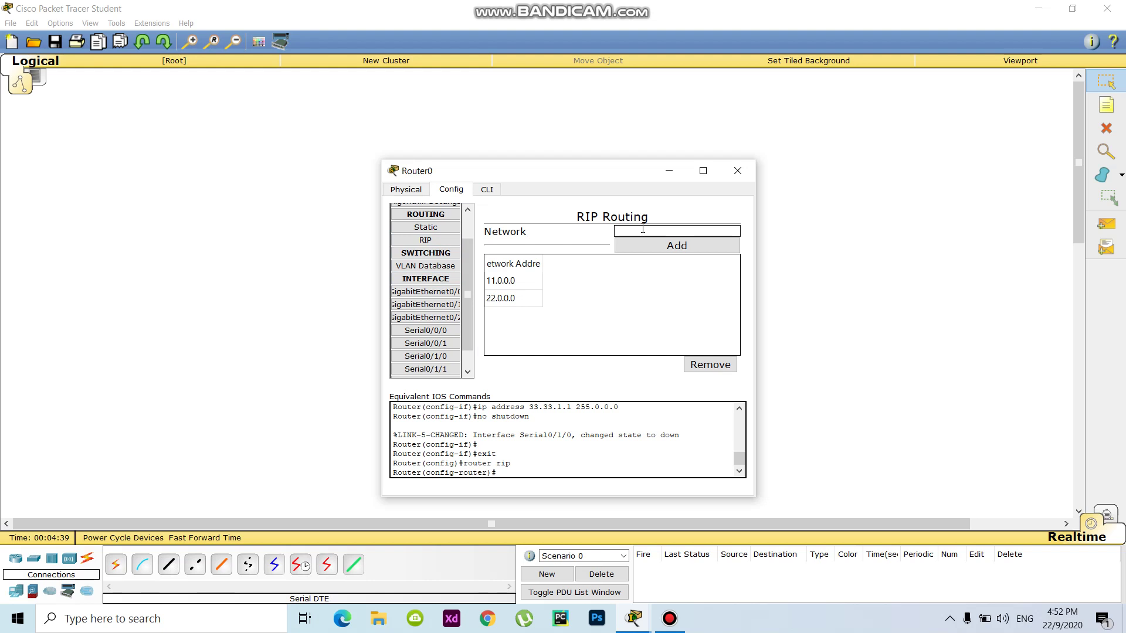
text(33.0.0.0)
click(676, 247)
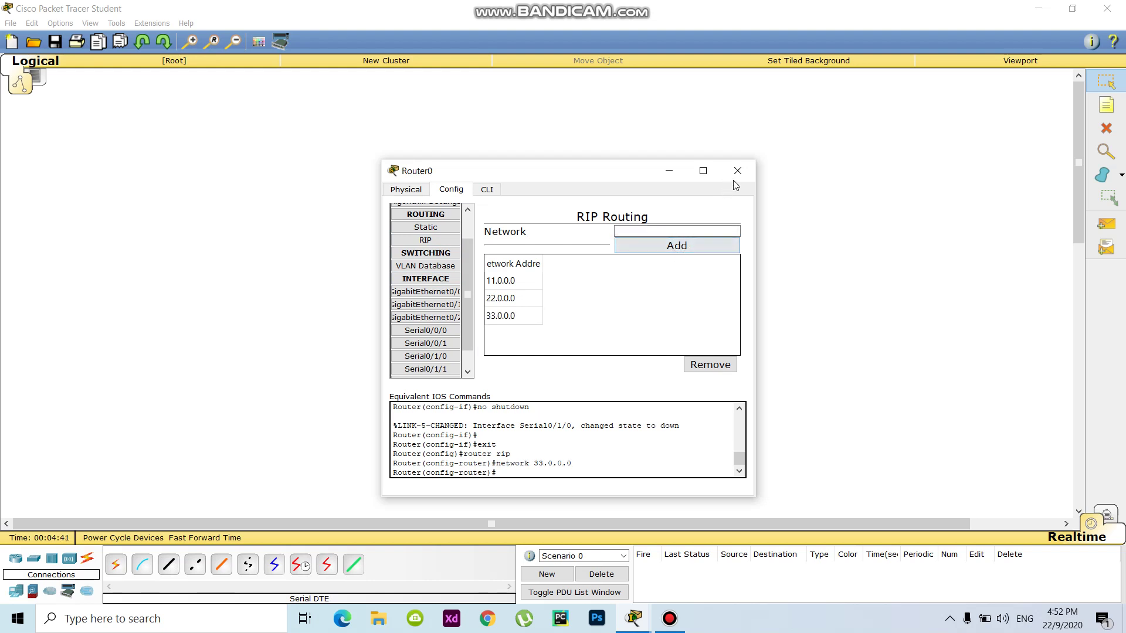
click(746, 174)
- Configure Router6's Serial0/0/0 with IP address 33.33.1.2 and subnet mask 255.0.0.0, turn the port on, and close the configuration
click(667, 256)
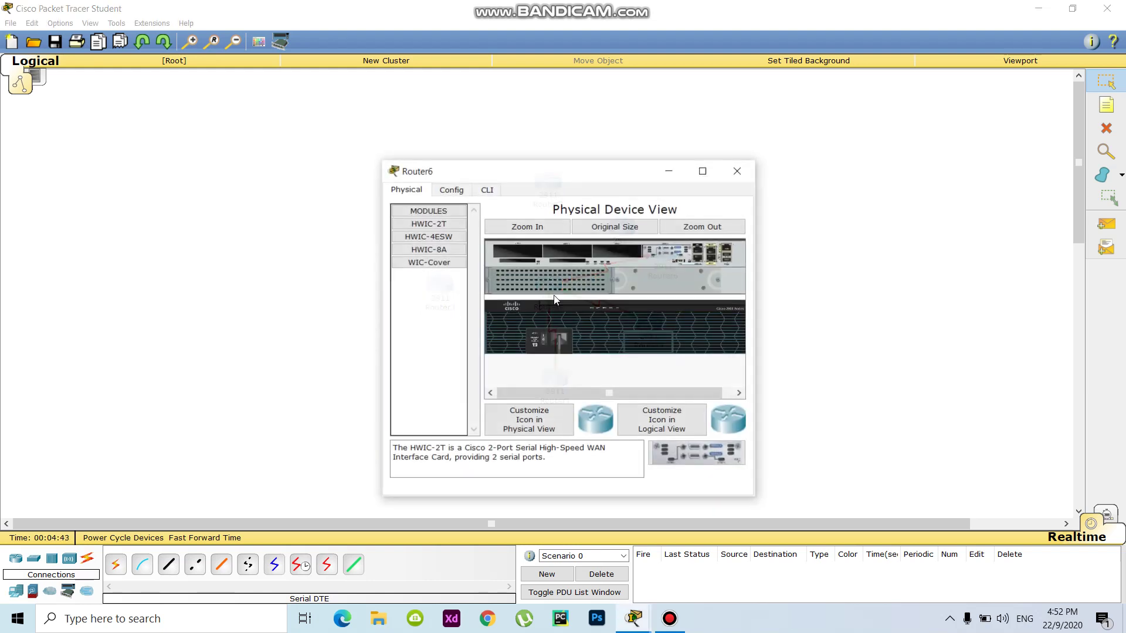
click(449, 189)
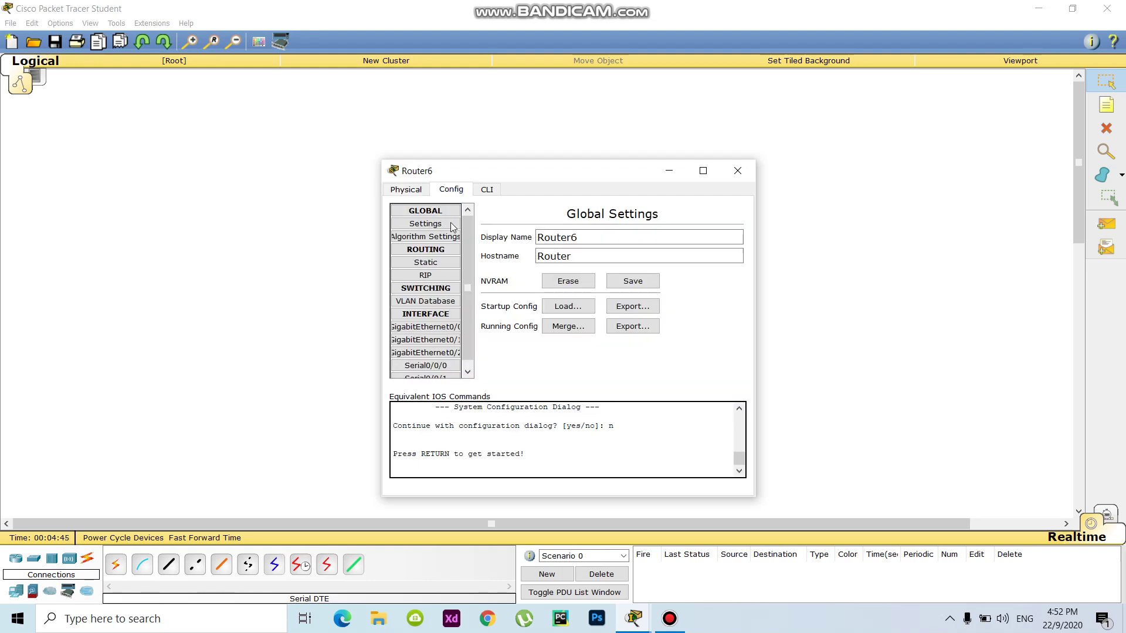
click(437, 365)
click(626, 291)
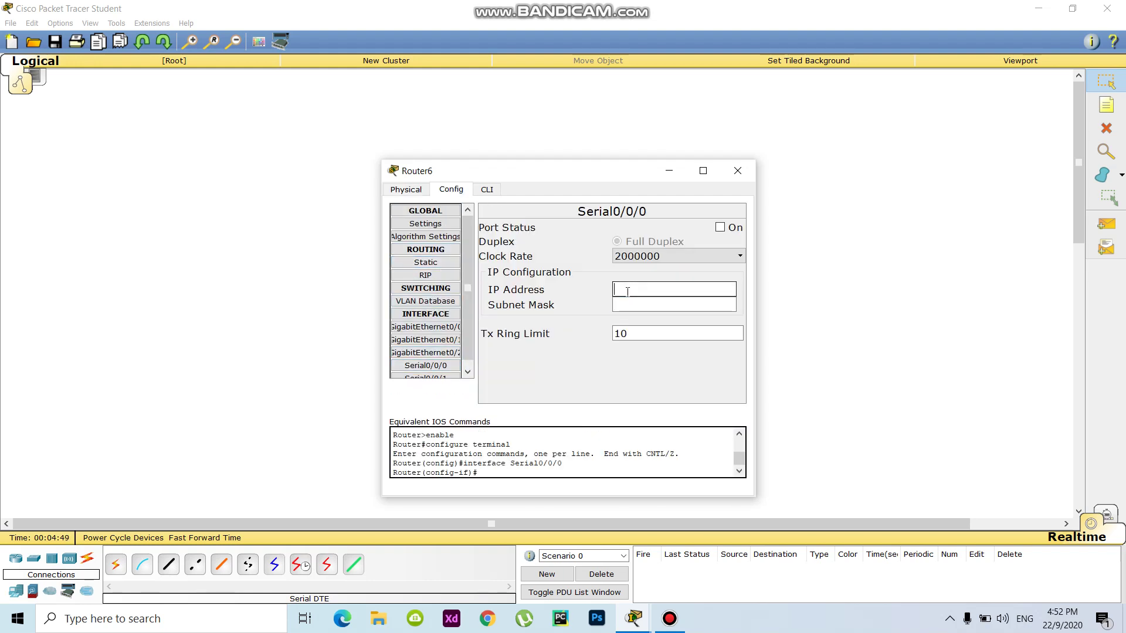
text(33.33.1.)
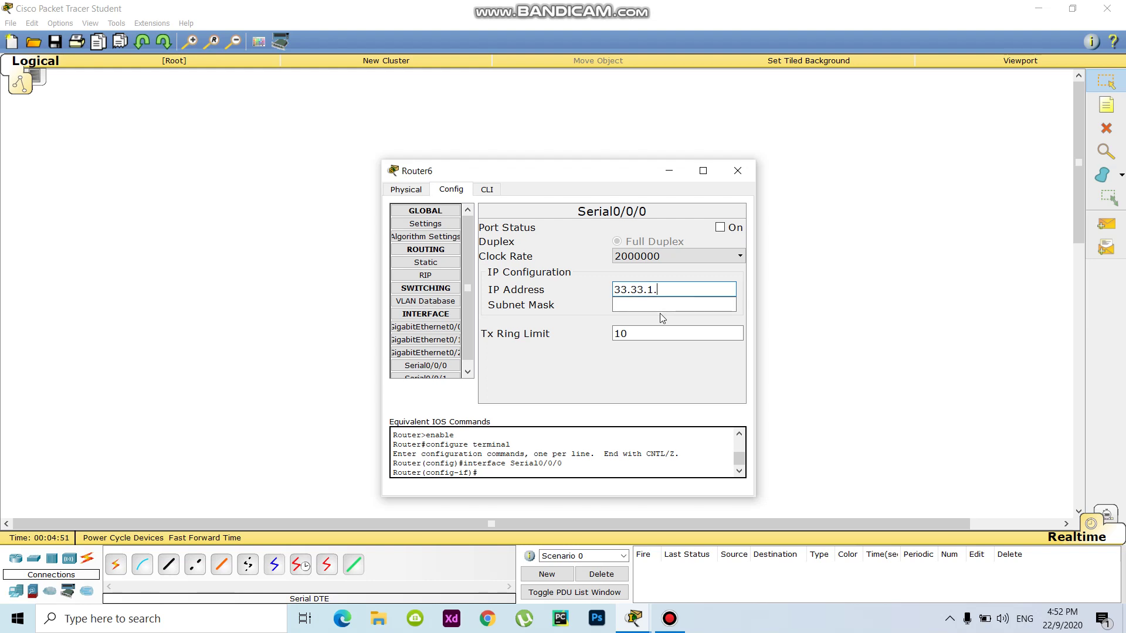
text(12)
click(670, 304)
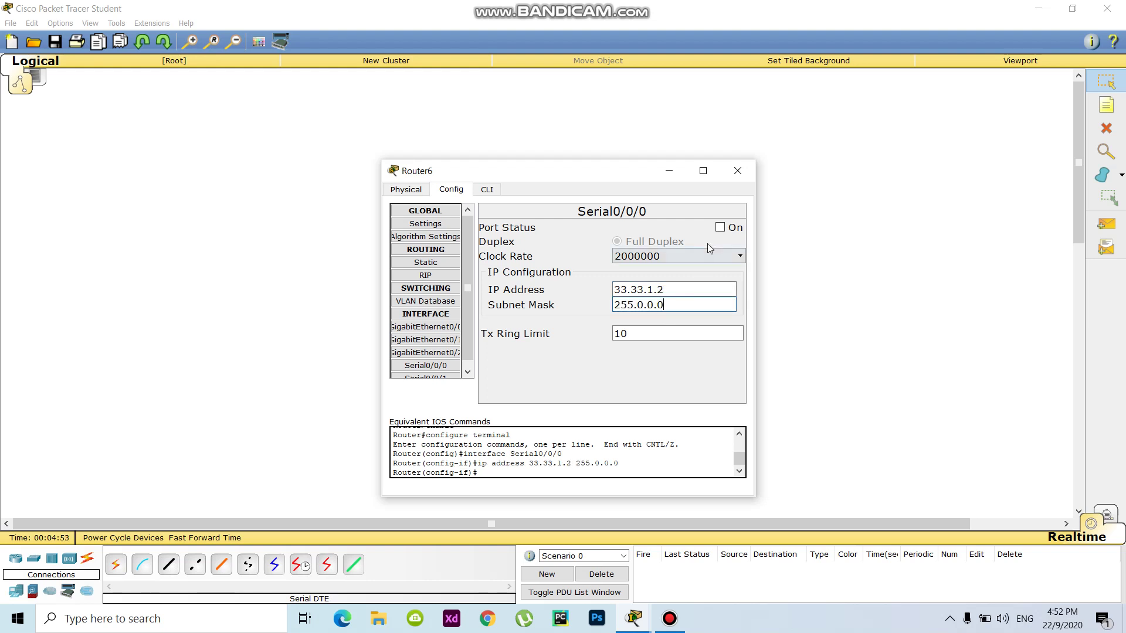
click(719, 227)
click(738, 171)
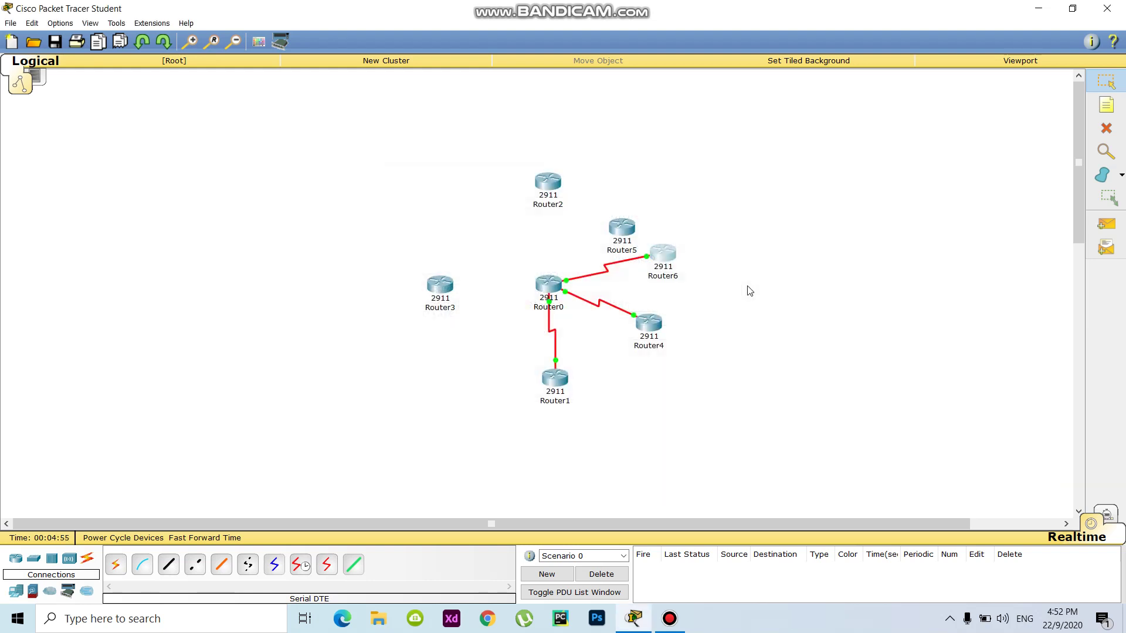
- Reopen Router6's configuration and add network 33.0.0.0 to its RIP routing
click(662, 258)
click(425, 275)
click(635, 231)
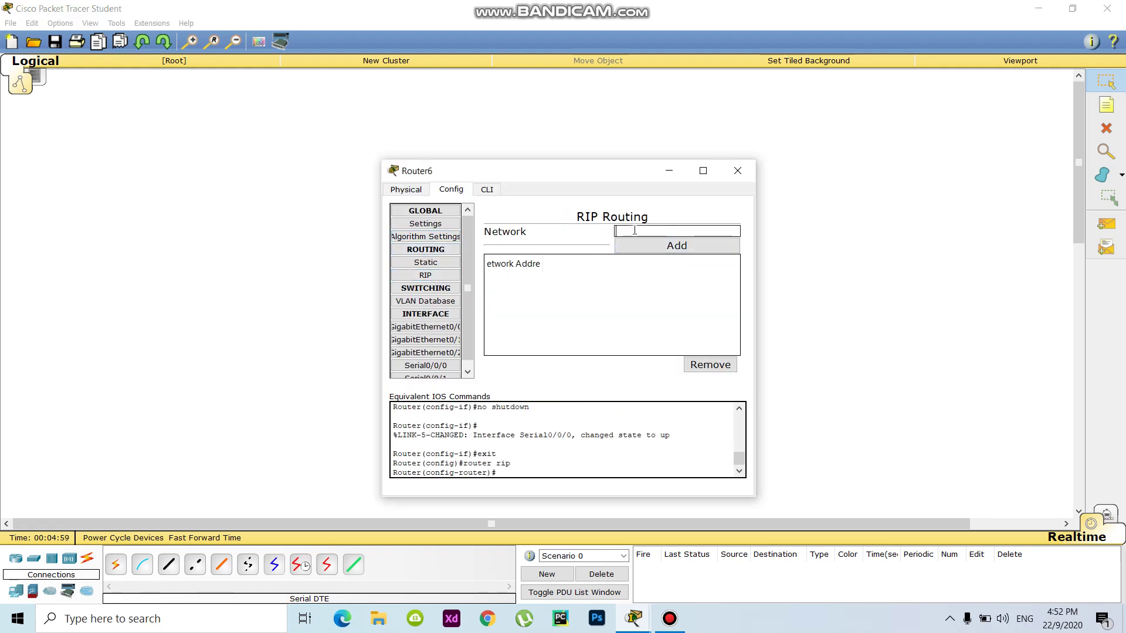
text(33.0.0.0)
click(677, 245)
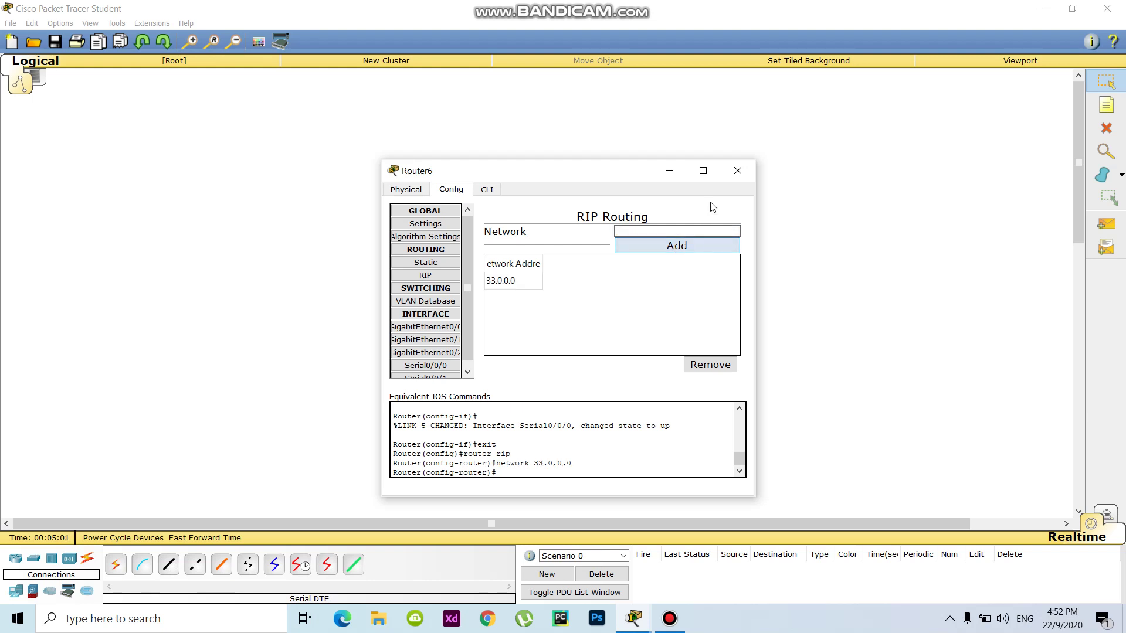
- Close Router6's configuration and run a serial cable from Router5's Serial0/0/0 to Router0's Serial0/1/1
click(737, 171)
click(327, 565)
click(621, 228)
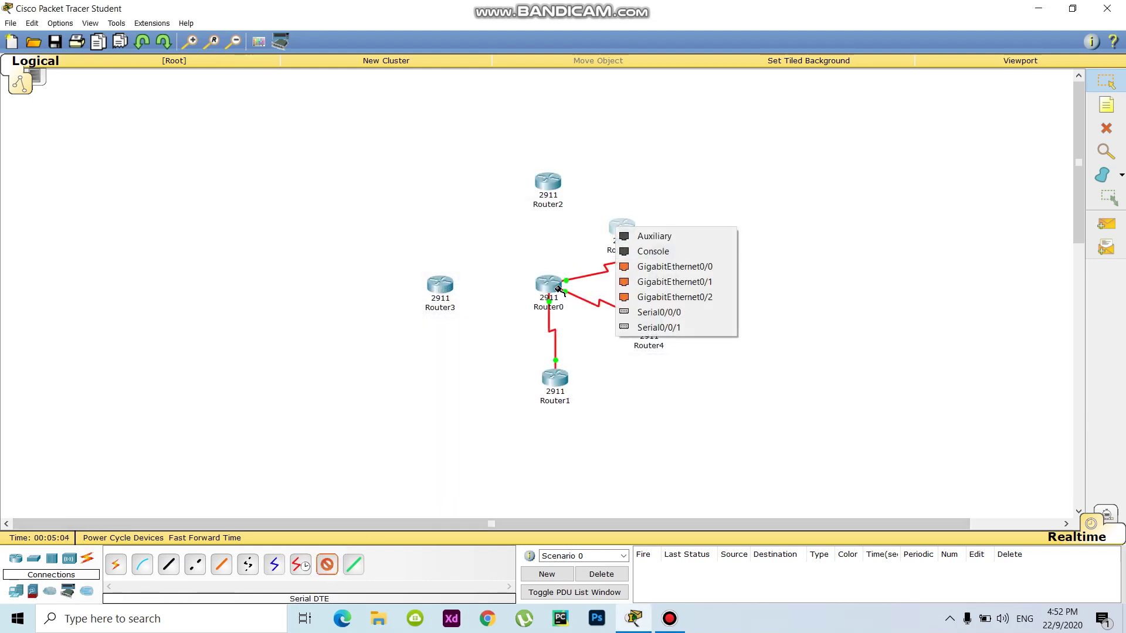
click(649, 311)
click(555, 286)
click(554, 287)
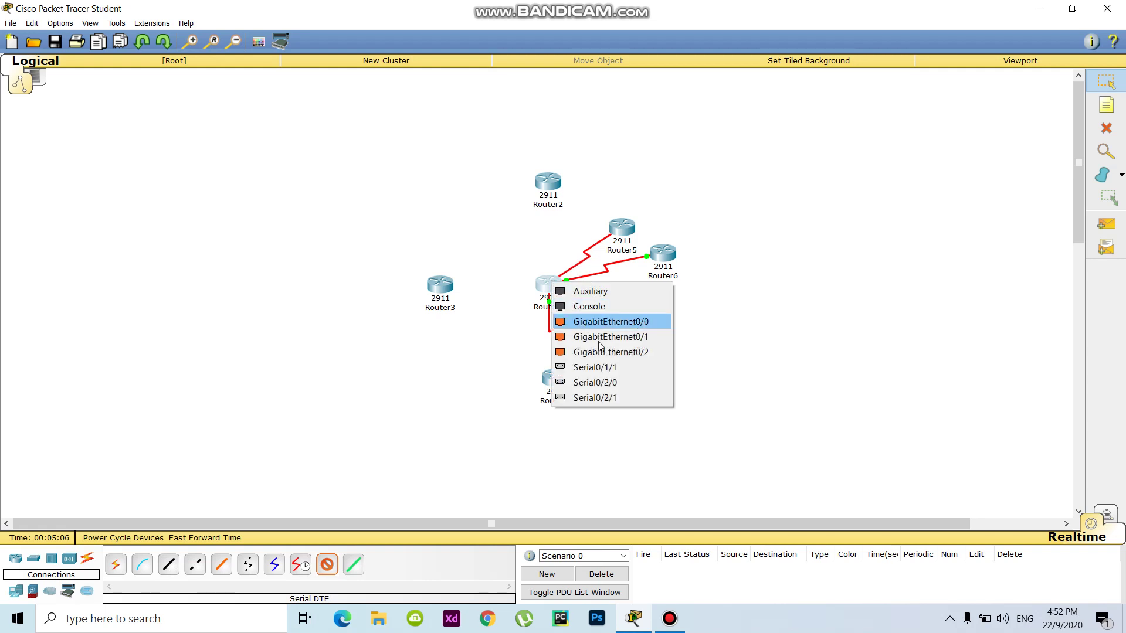
click(603, 368)
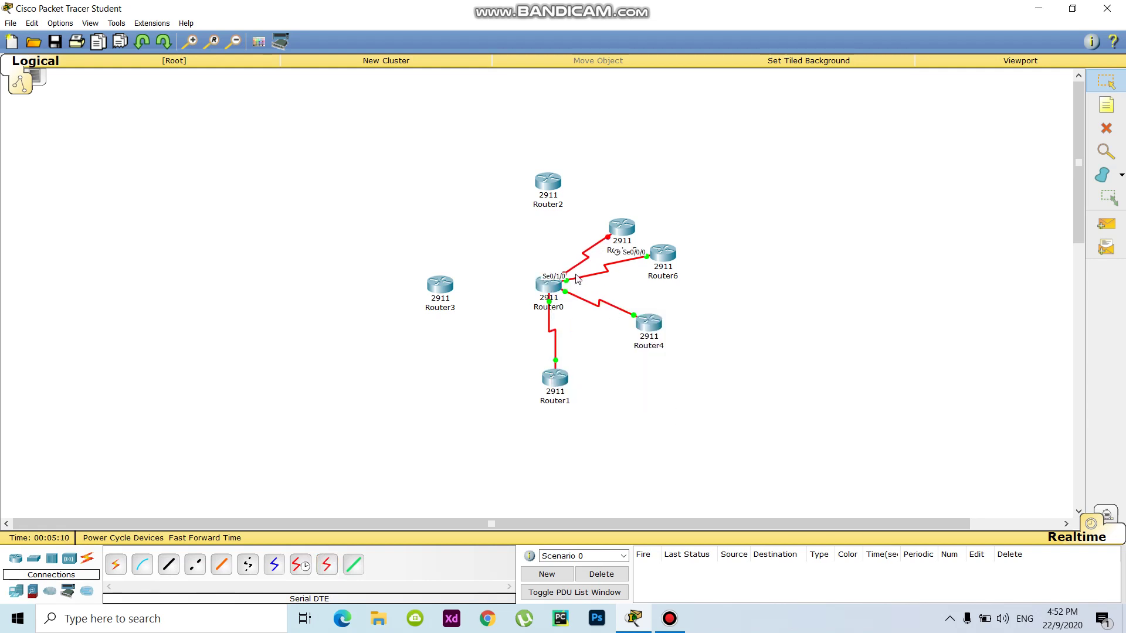
- Configure Router0's Serial0/1/1 with IP address 44.44.1.1 and subnet mask 255.0.0.0, copying the address, and turn the port on
click(556, 286)
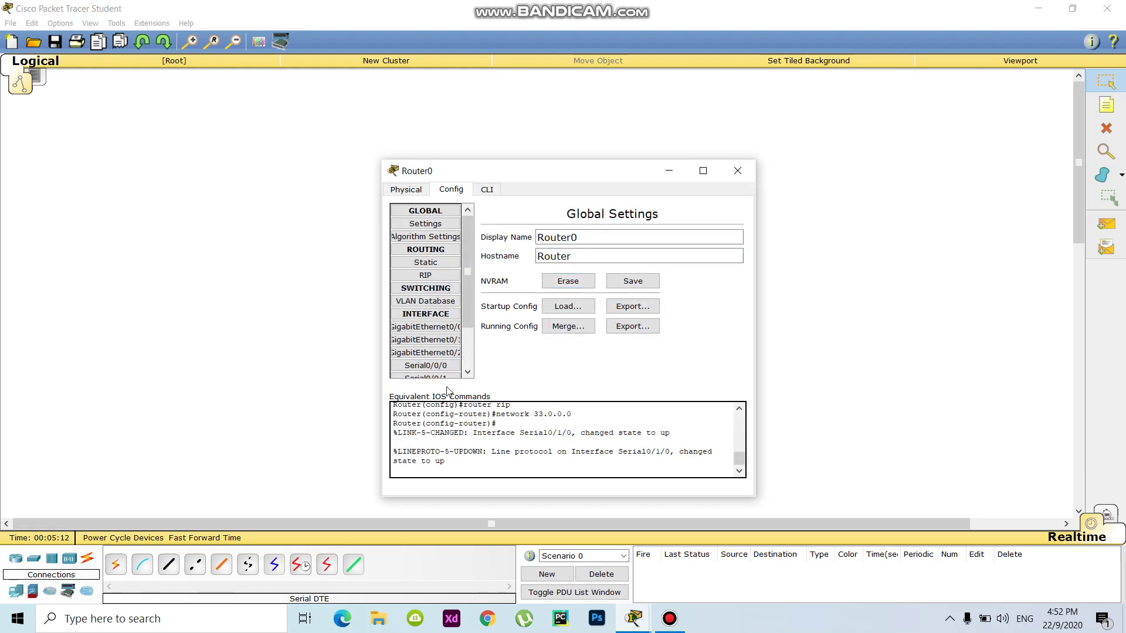
scroll(441, 370, down, 2)
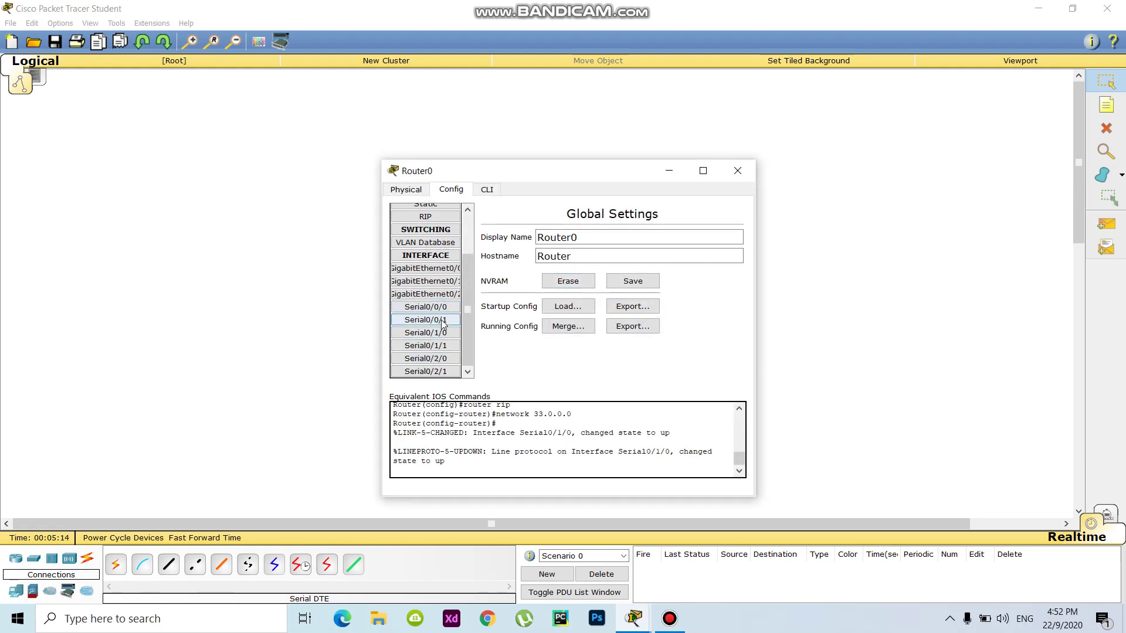
click(442, 333)
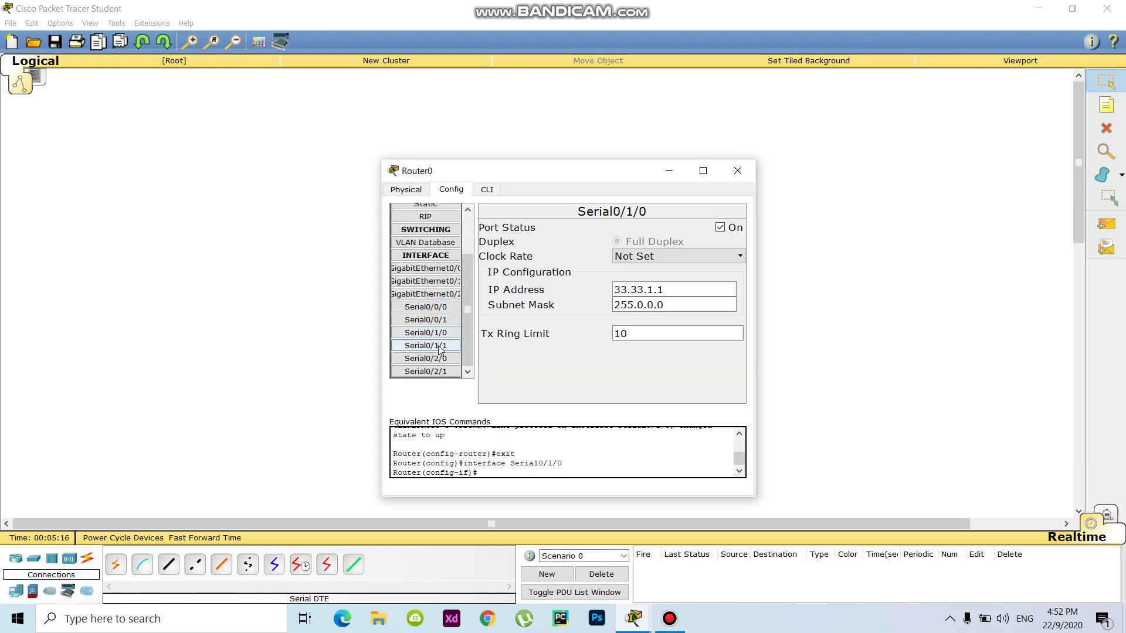
click(443, 346)
click(626, 286)
text(33.33.1.1)
key(Left)
key(Left)
key(Left)
key(Left)
key(BackSpace)
key(BackSpace)
key(BackSpace)
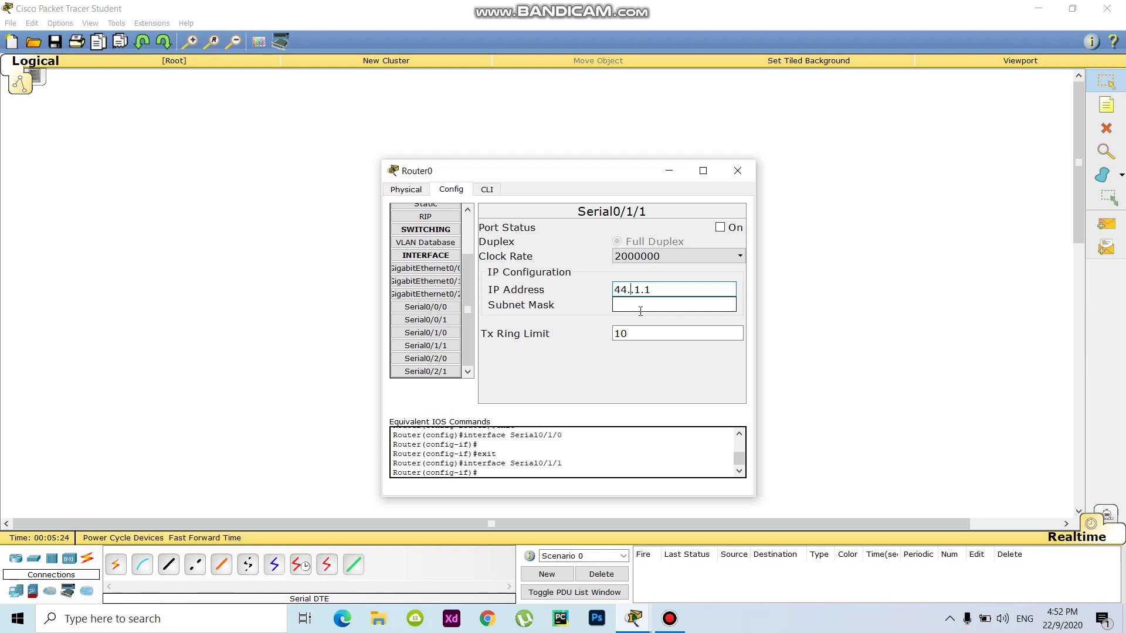
drag(664, 289, 572, 292)
key(ctrl+c)
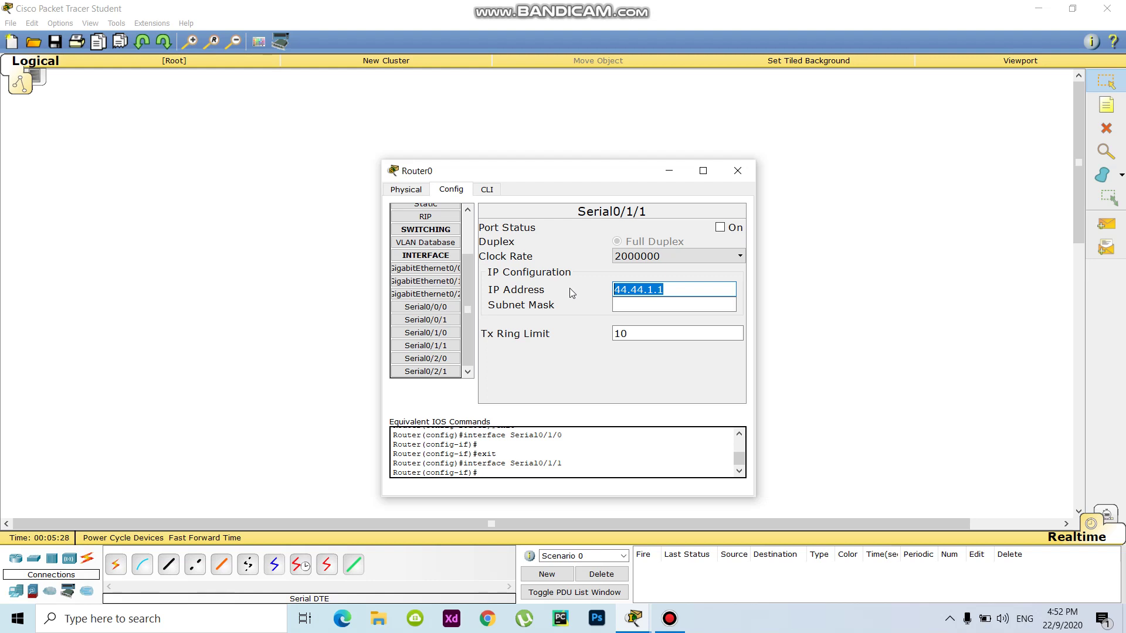
click(639, 305)
click(720, 227)
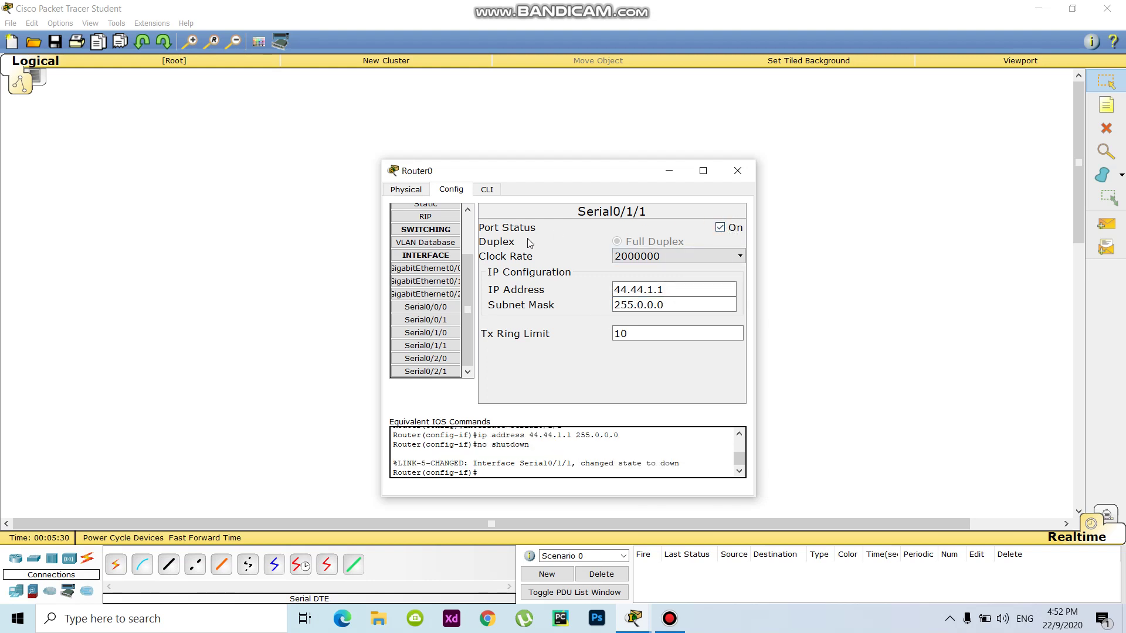
- Add network 44.44.1.1 to Router0's RIP routing and close its configuration
click(426, 216)
click(625, 229)
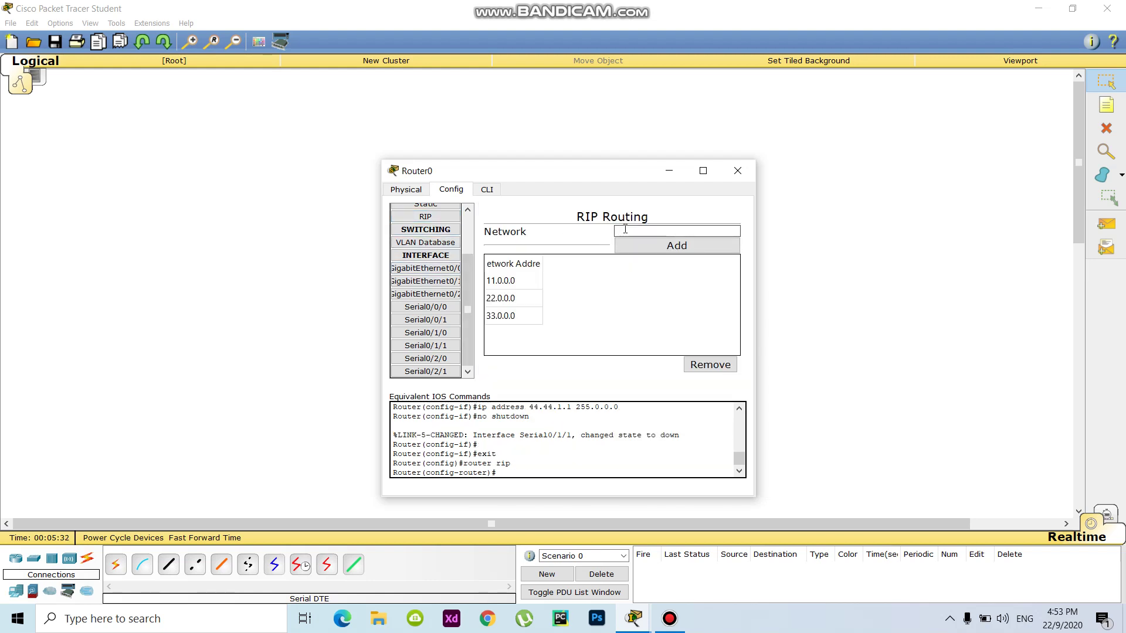
text(44.44.1.1)
click(676, 246)
click(736, 173)
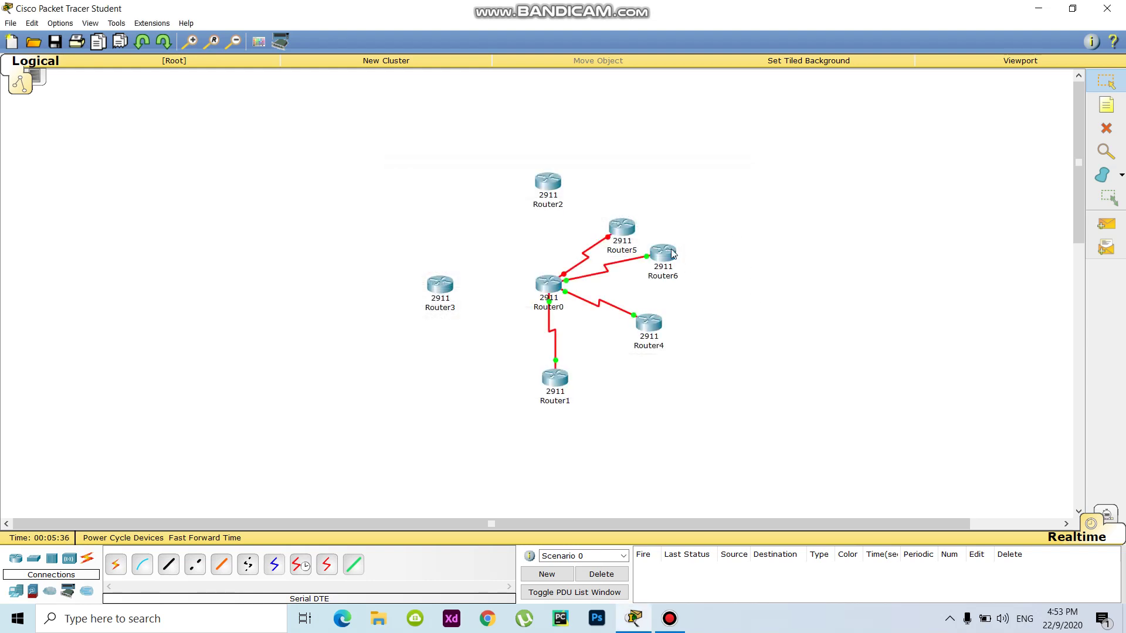
- Configure Router5's Serial0/0/0 with IP address 44.44.1.2 and subnet mask 255.0.0.0, and turn the port on
click(622, 230)
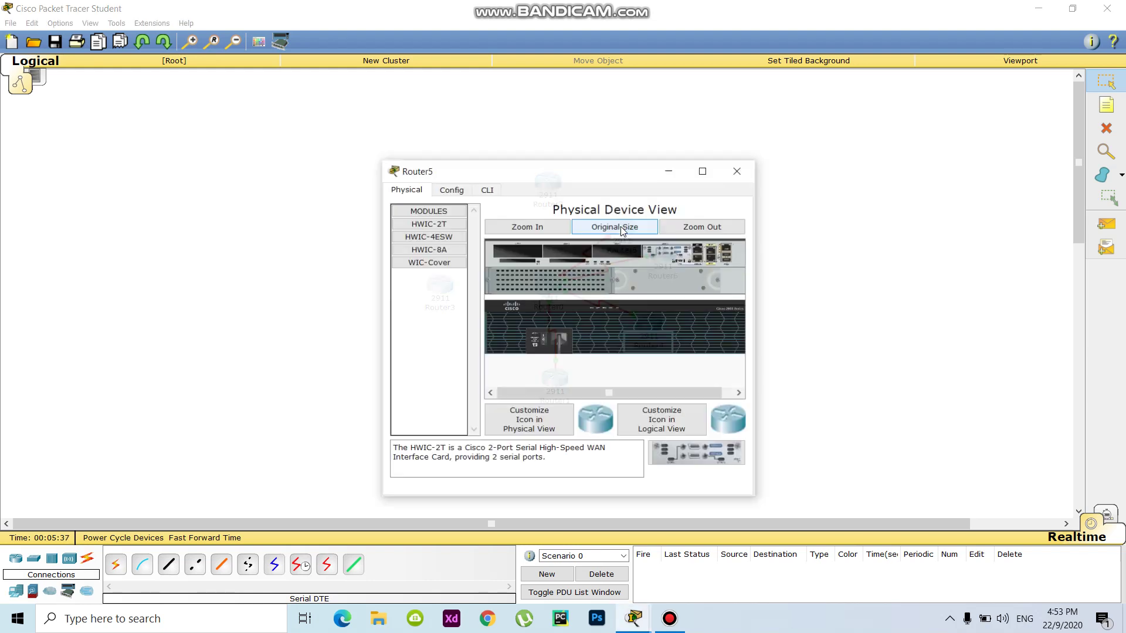
click(451, 189)
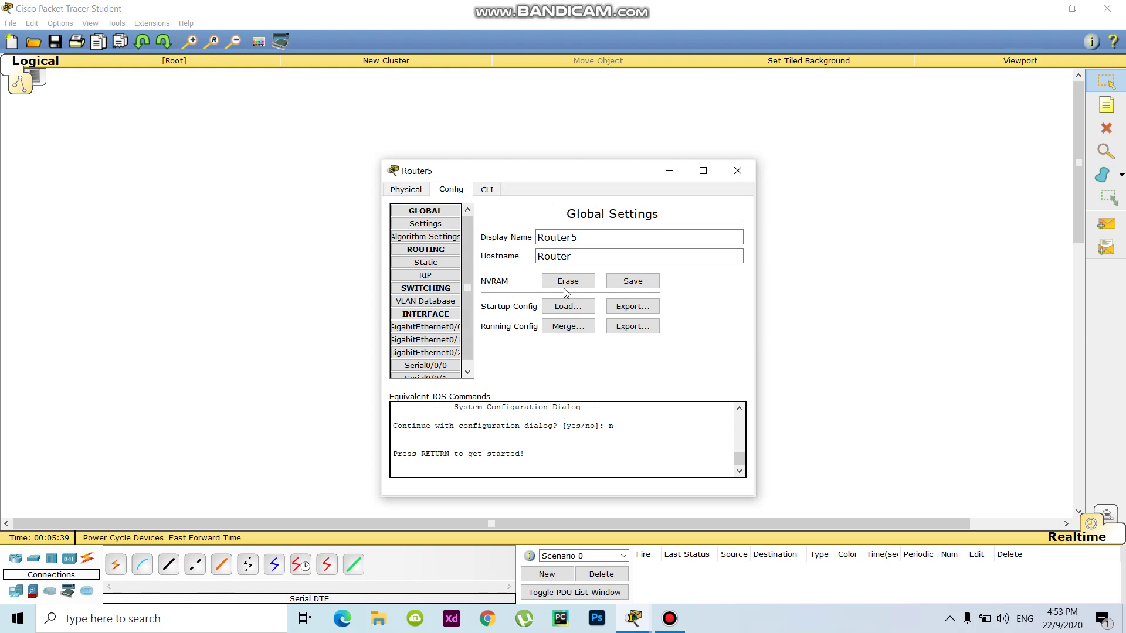
click(425, 365)
click(627, 291)
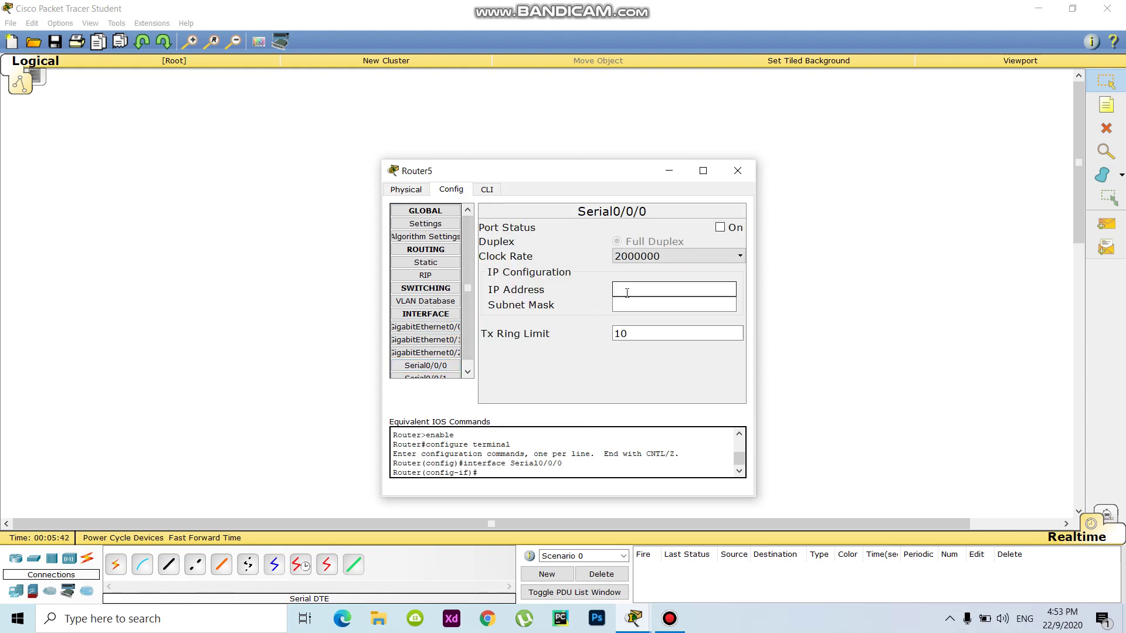
text(44.44.1.2)
click(647, 304)
click(719, 228)
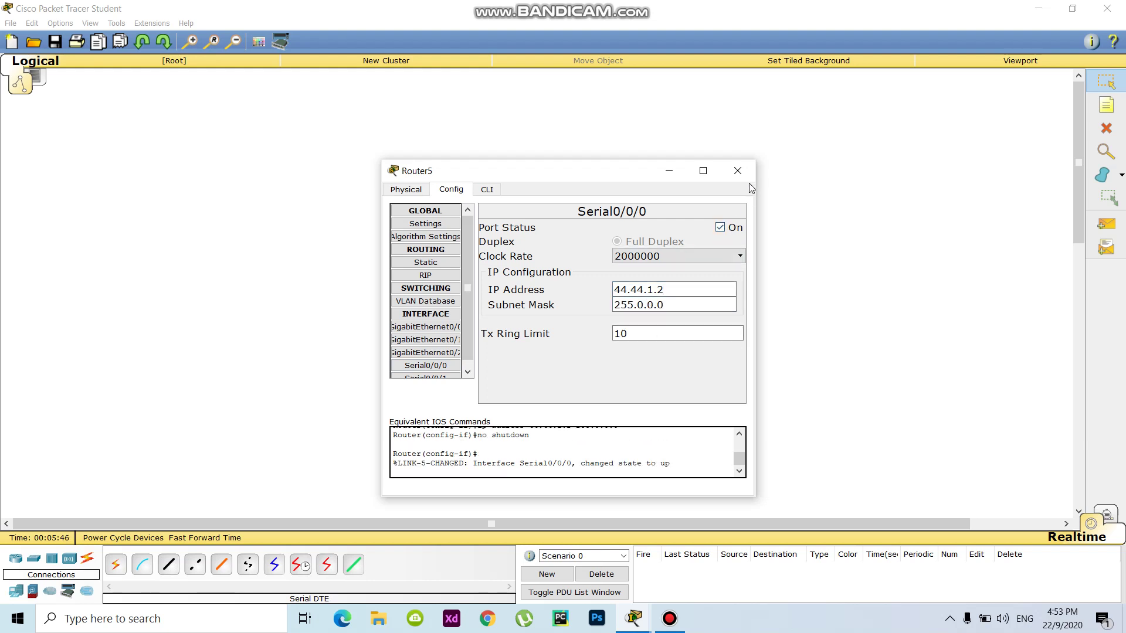
- Add network 44.44.1.2 to Router5's RIP routing and close its configuration
click(633, 231)
key(ctrl+v)
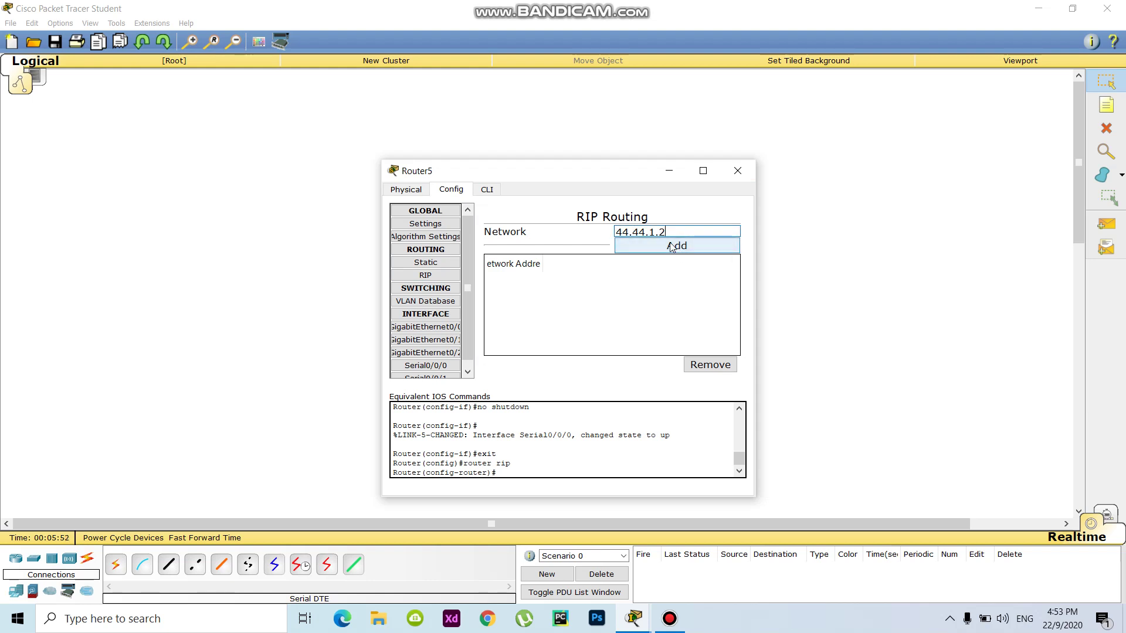
click(672, 246)
click(736, 171)
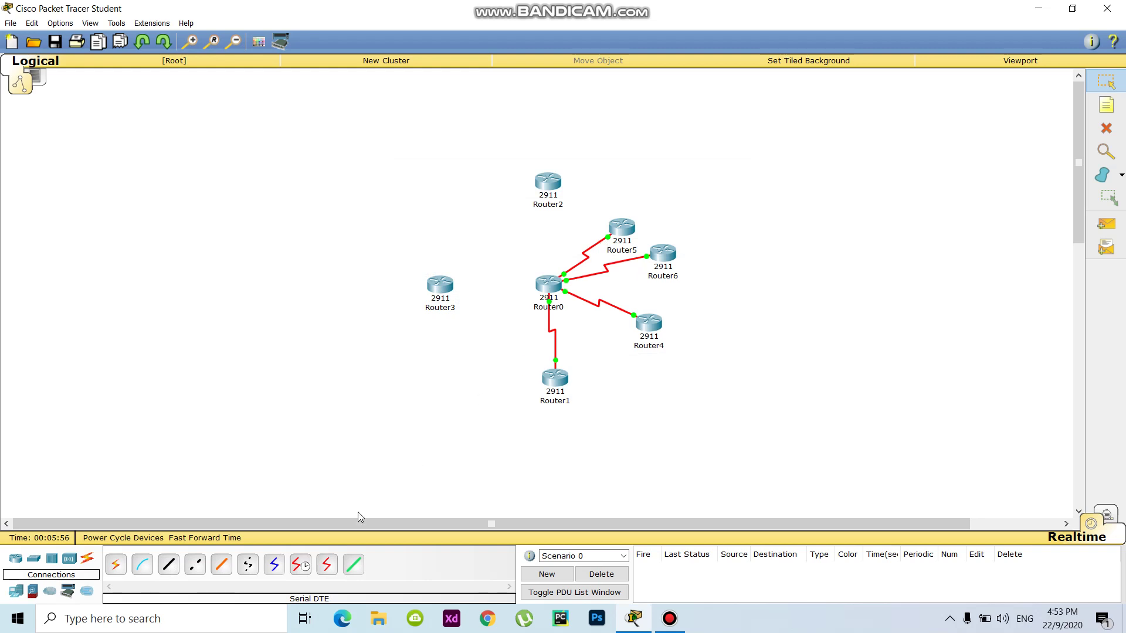
- Run a serial cable from Router0's Serial0/2/0 to Router2's Serial0/0/0
click(331, 565)
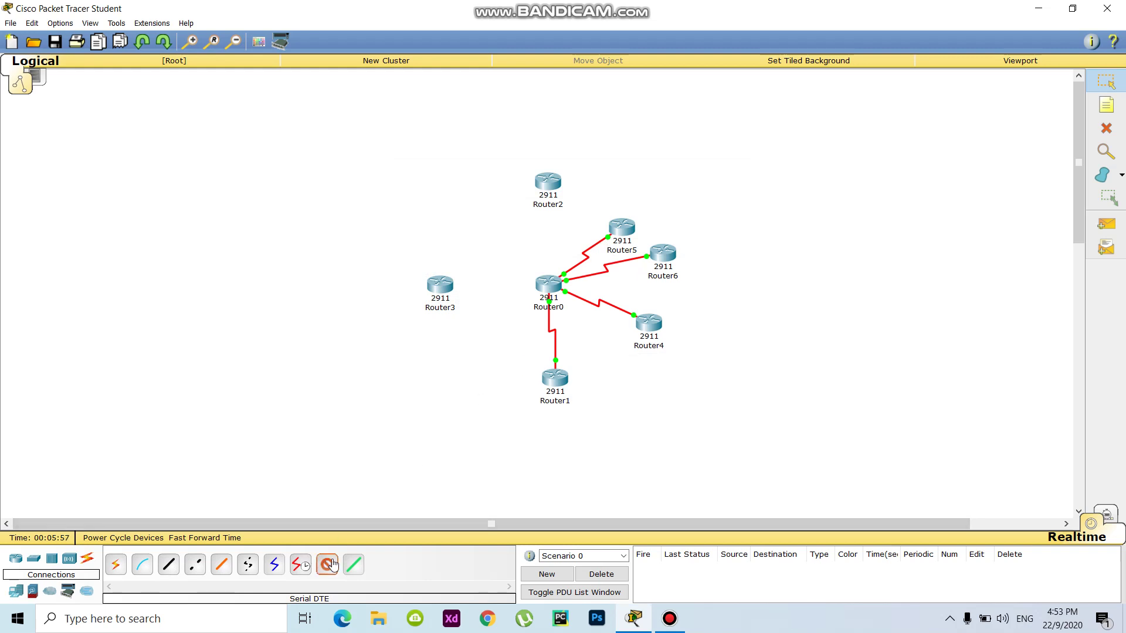
click(551, 285)
click(601, 370)
click(552, 198)
click(580, 269)
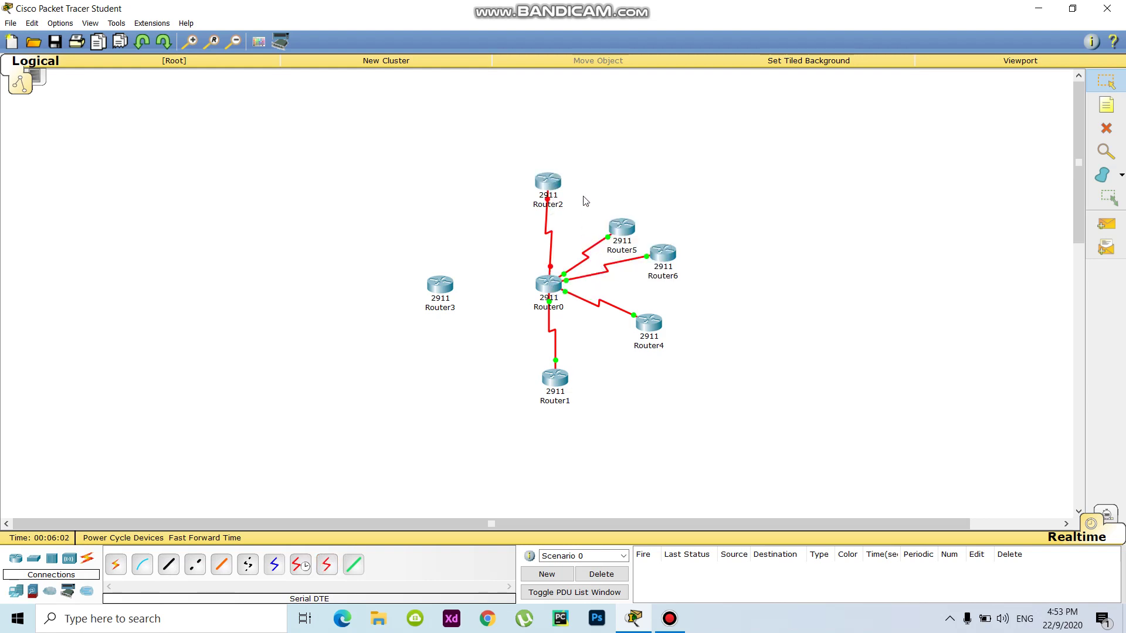
- Configure Router0's Serial0/2/0 with IP address 55.55.1.1 and the default subnet mask, and turn the port on
click(549, 284)
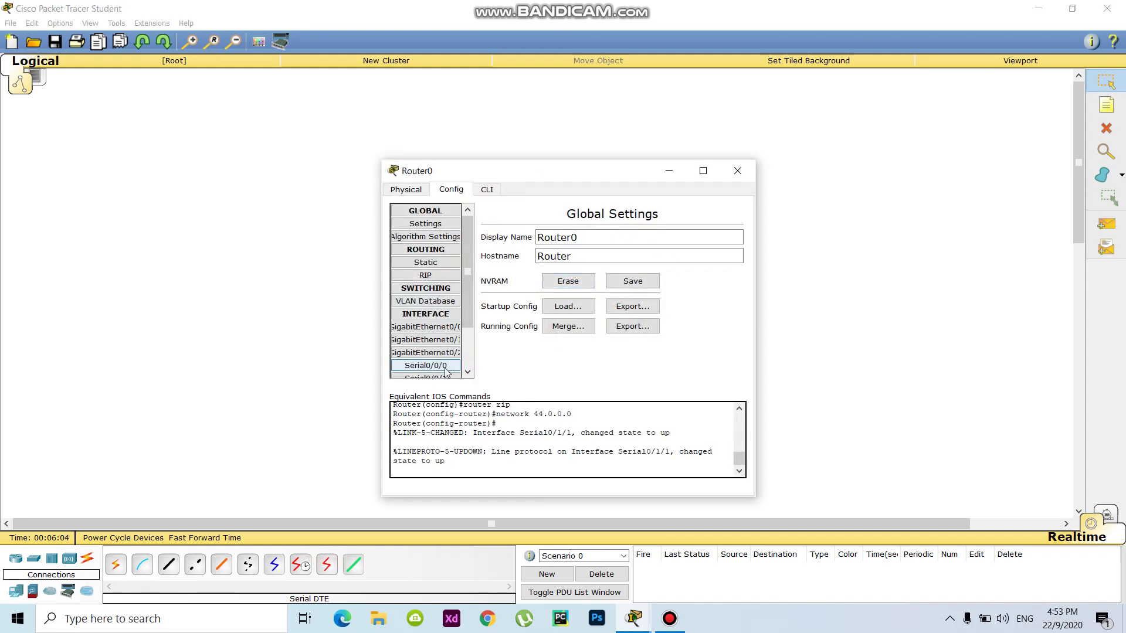
scroll(444, 369, down, 3)
click(448, 321)
click(446, 334)
click(445, 345)
click(442, 358)
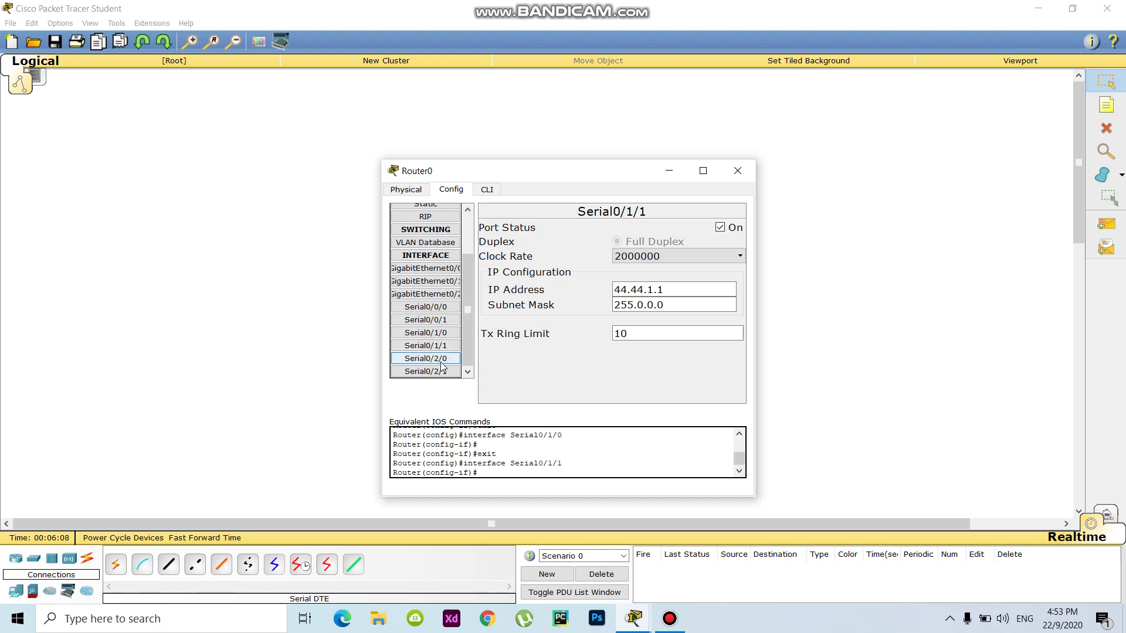
click(625, 288)
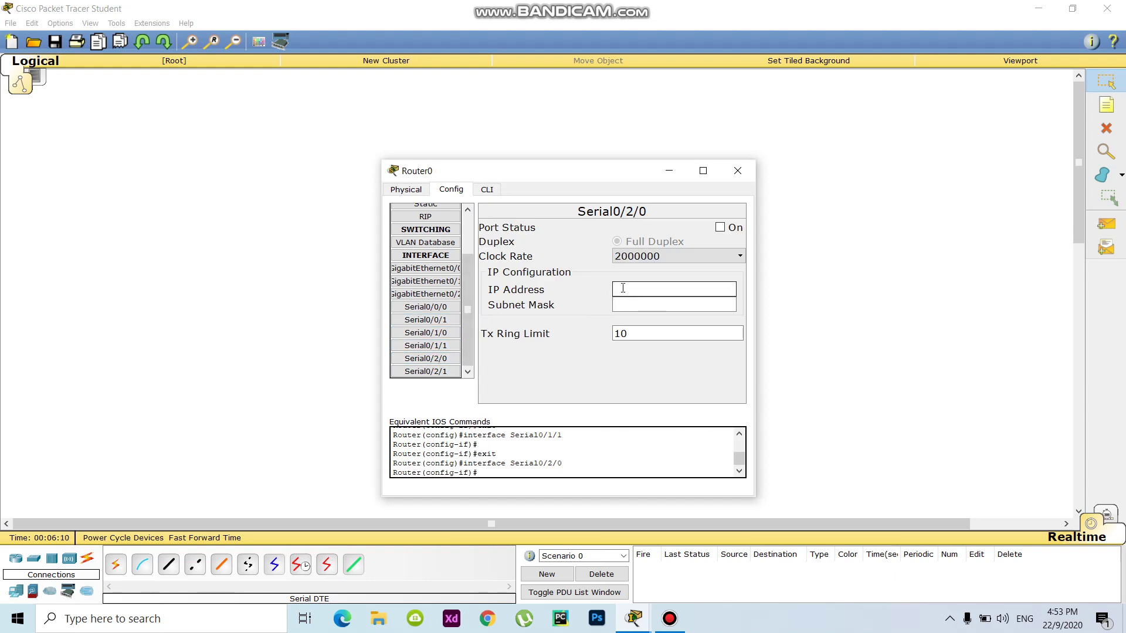
click(642, 306)
click(643, 289)
drag(700, 289, 574, 284)
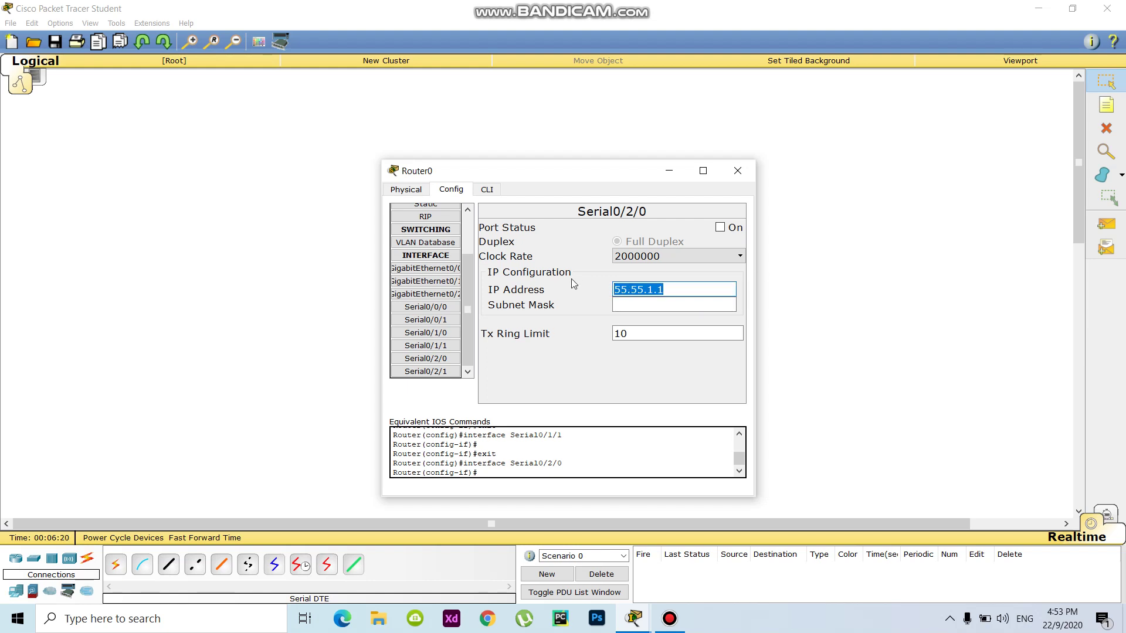
click(645, 305)
click(720, 227)
- Add network 55.55.1.1 to Router0's RIP routing and close its configuration
click(425, 217)
click(636, 229)
click(674, 245)
click(734, 173)
- Configure Router2's Serial0/0/0 with IP address 55.55.1.2 and the default subnet mask, and turn the port on
click(548, 183)
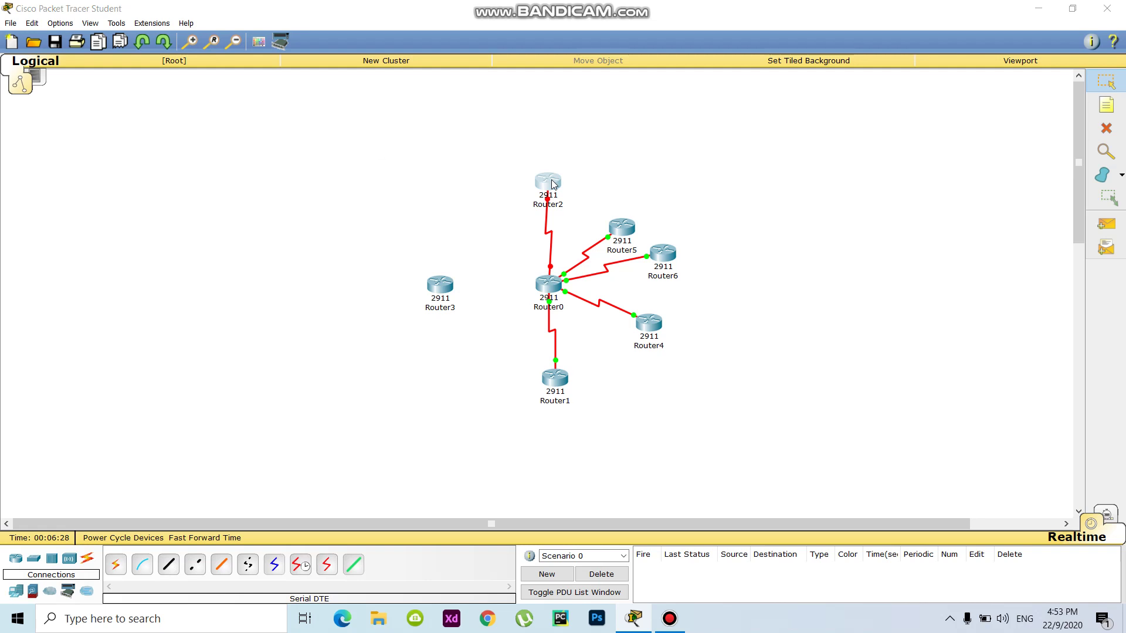
click(451, 189)
click(432, 366)
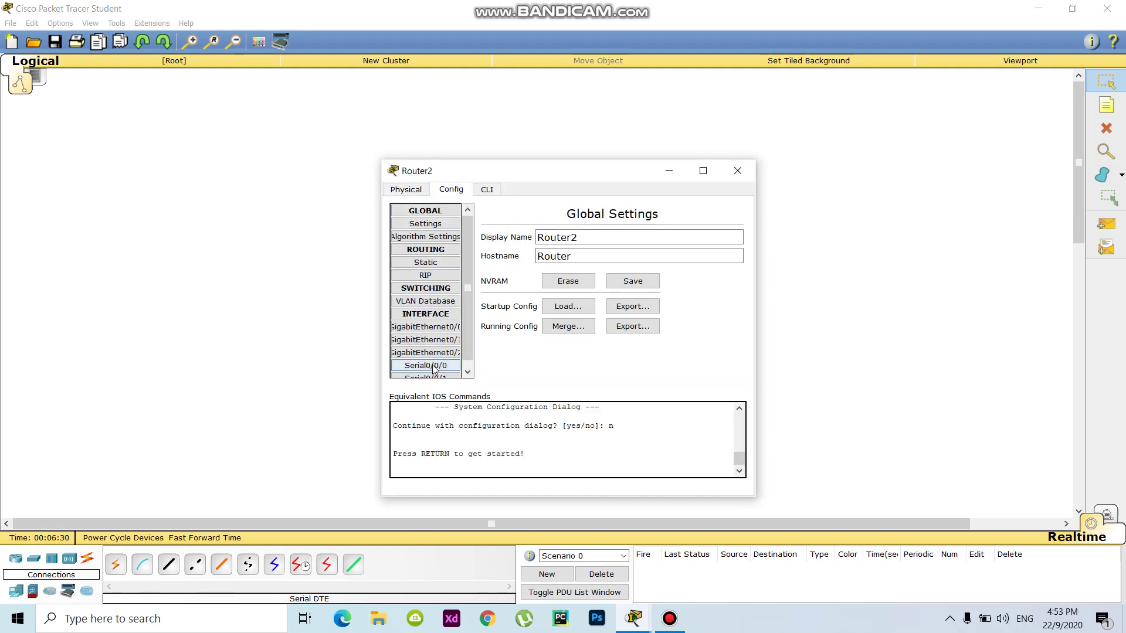
click(626, 288)
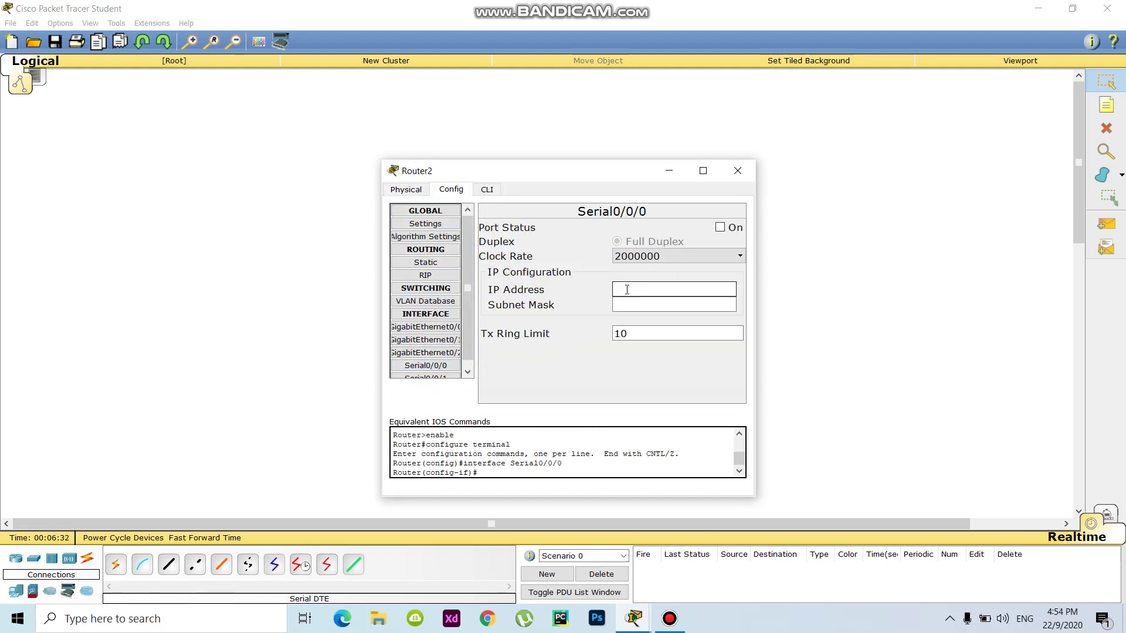
text(55.55.1.)
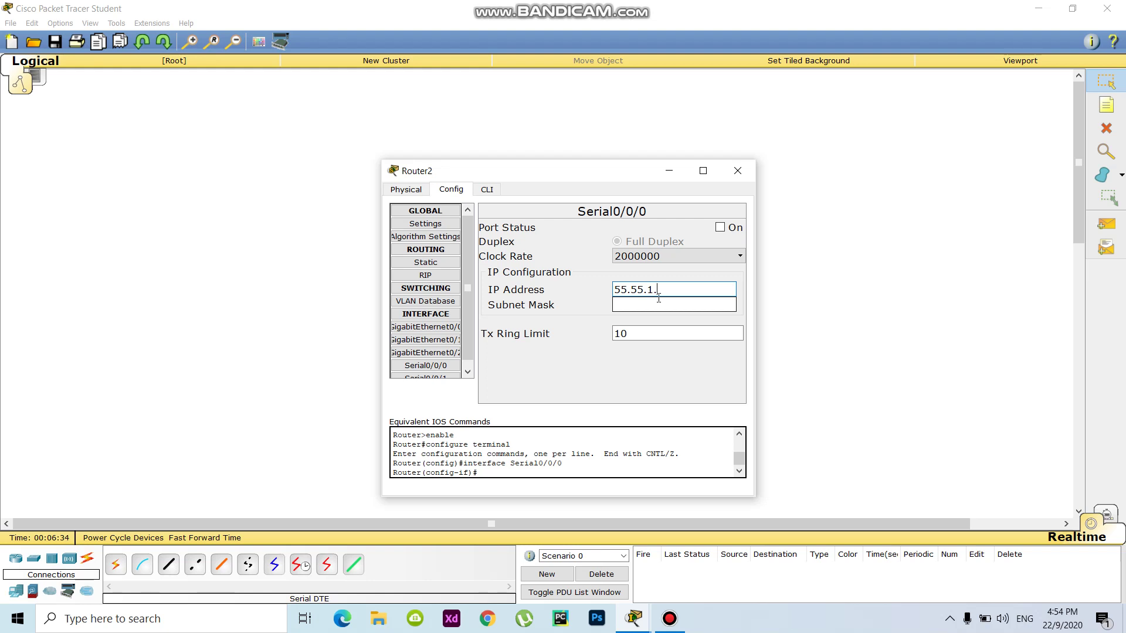
text(2)
click(658, 300)
click(720, 228)
- Add network 55.55.1.1 to Router2's RIP routing and close its configuration
click(425, 275)
click(627, 232)
text(55.55.1.1)
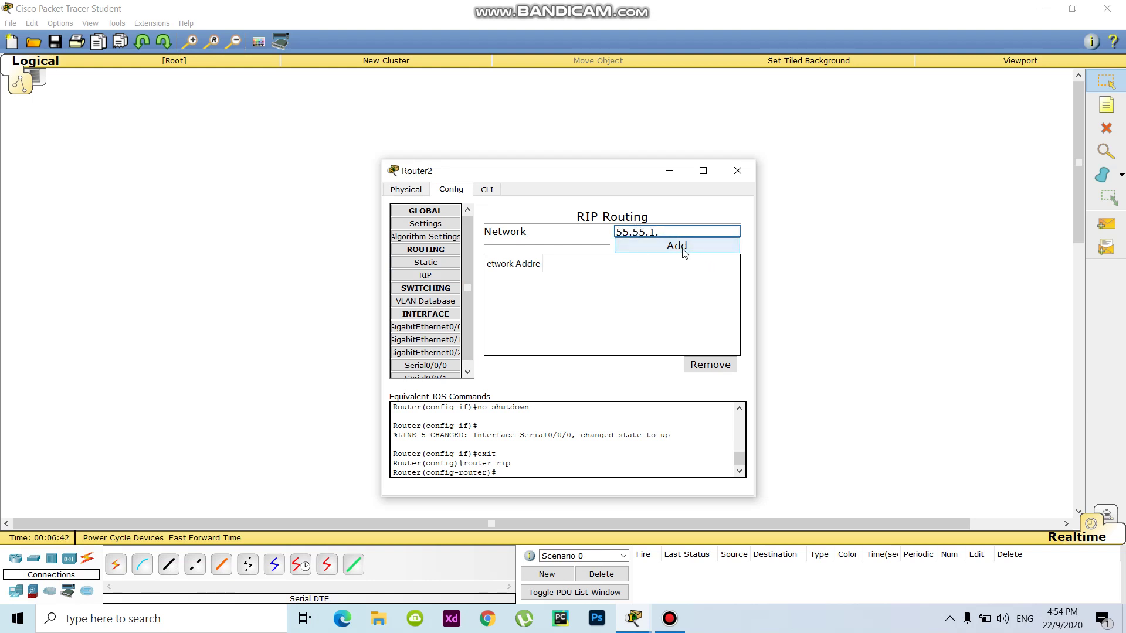
click(686, 246)
click(737, 171)
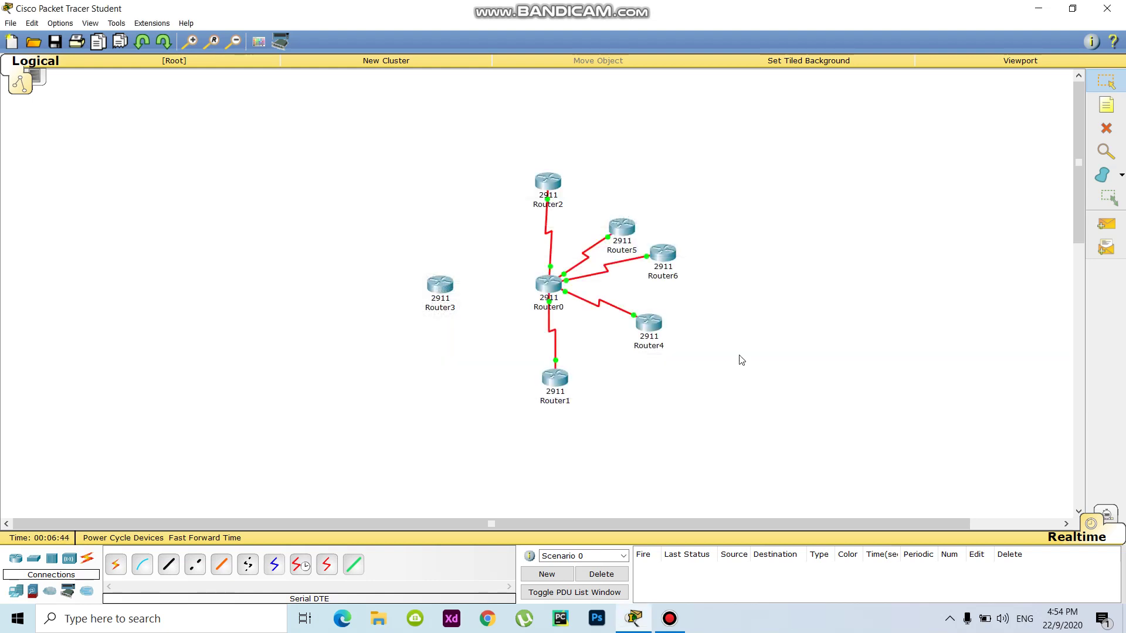
- Run a serial cable from Router0's Serial0/2/1 to Router3's Serial0/0/1
click(330, 565)
click(550, 287)
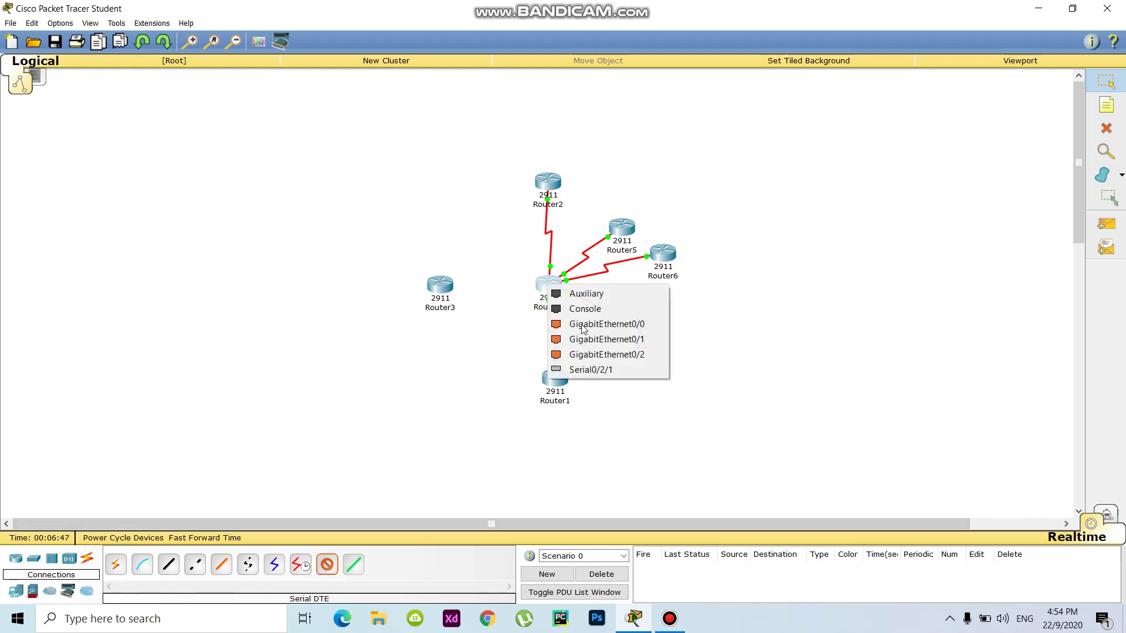
click(607, 369)
click(438, 287)
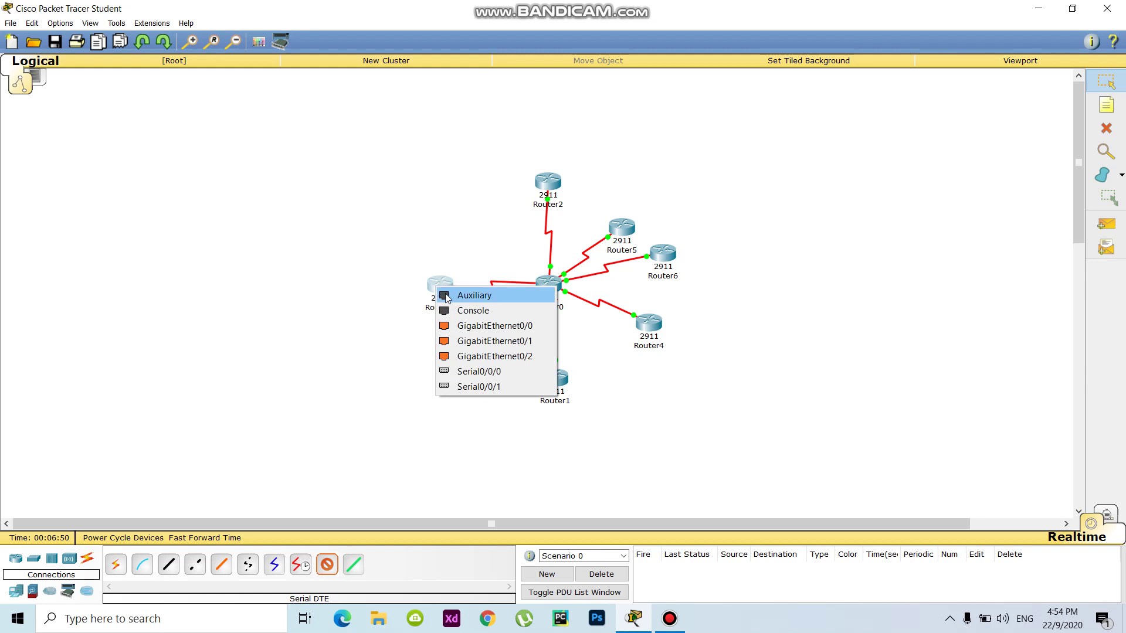
click(476, 387)
- Configure Router0's Serial0/2/1 with IP address 66.66.1.1 and the default subnet mask, turn the port on, and close the configuration
click(547, 291)
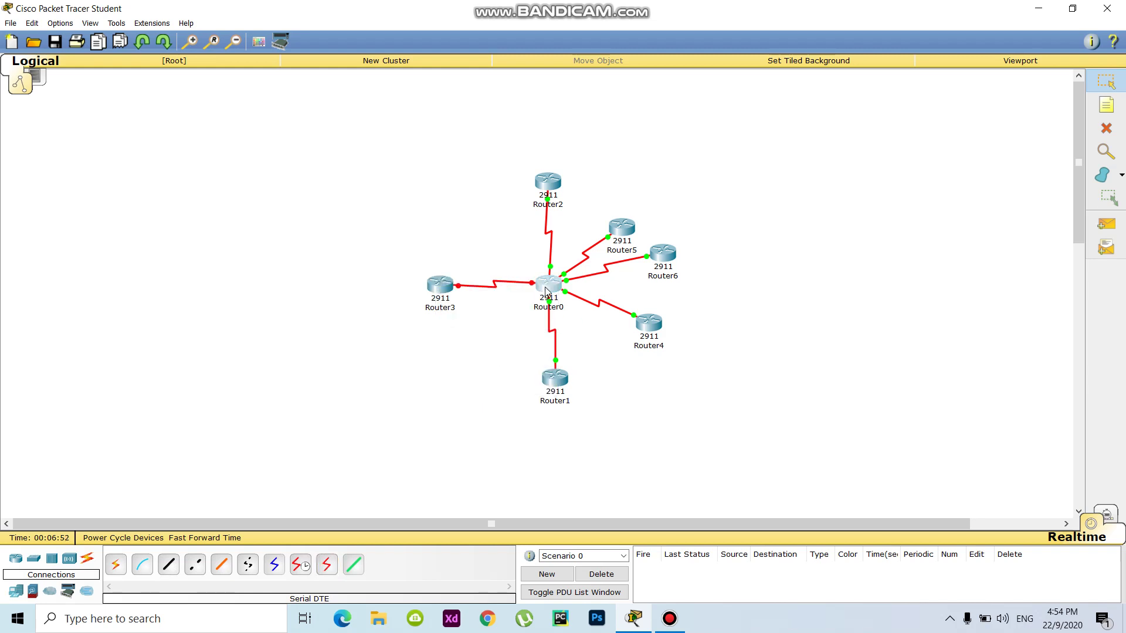
scroll(438, 368, down, 5)
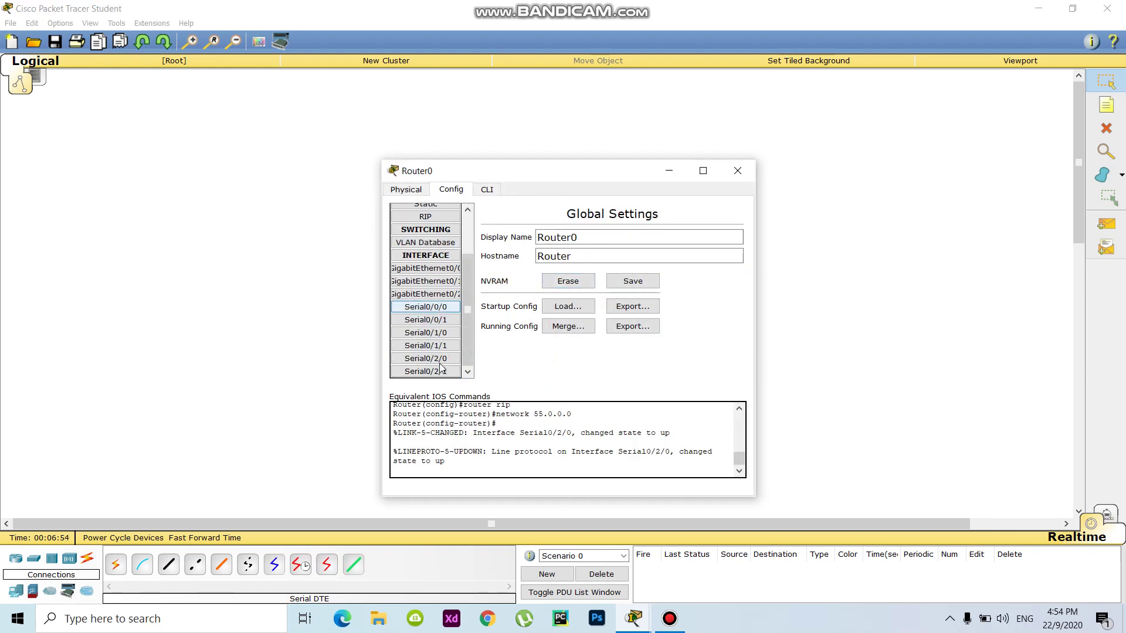
click(441, 371)
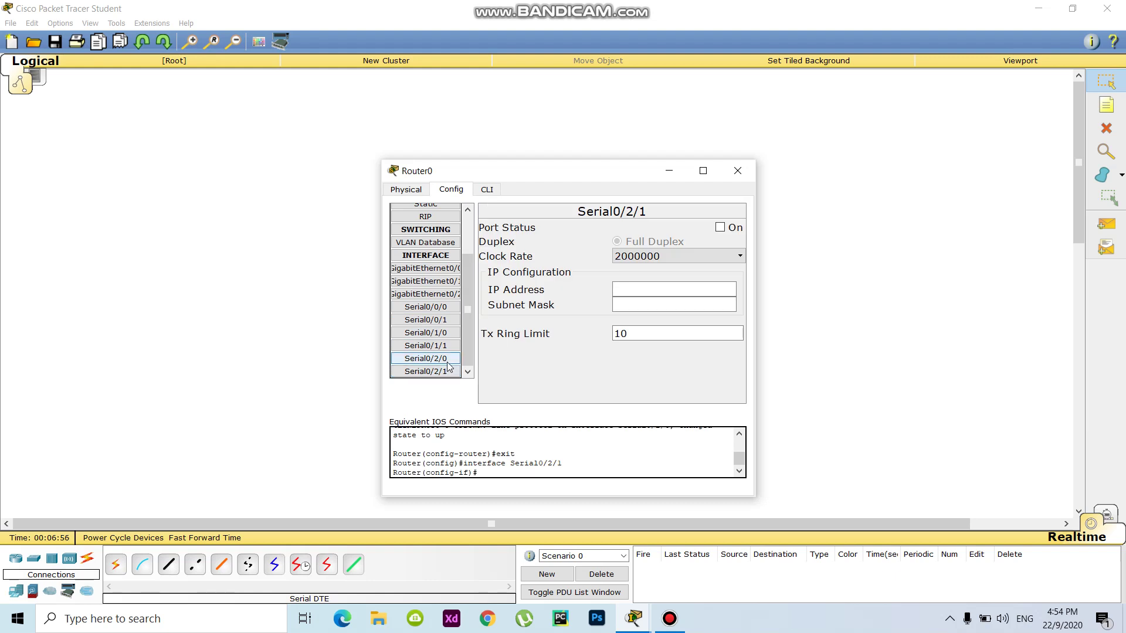
click(438, 360)
click(438, 371)
click(676, 290)
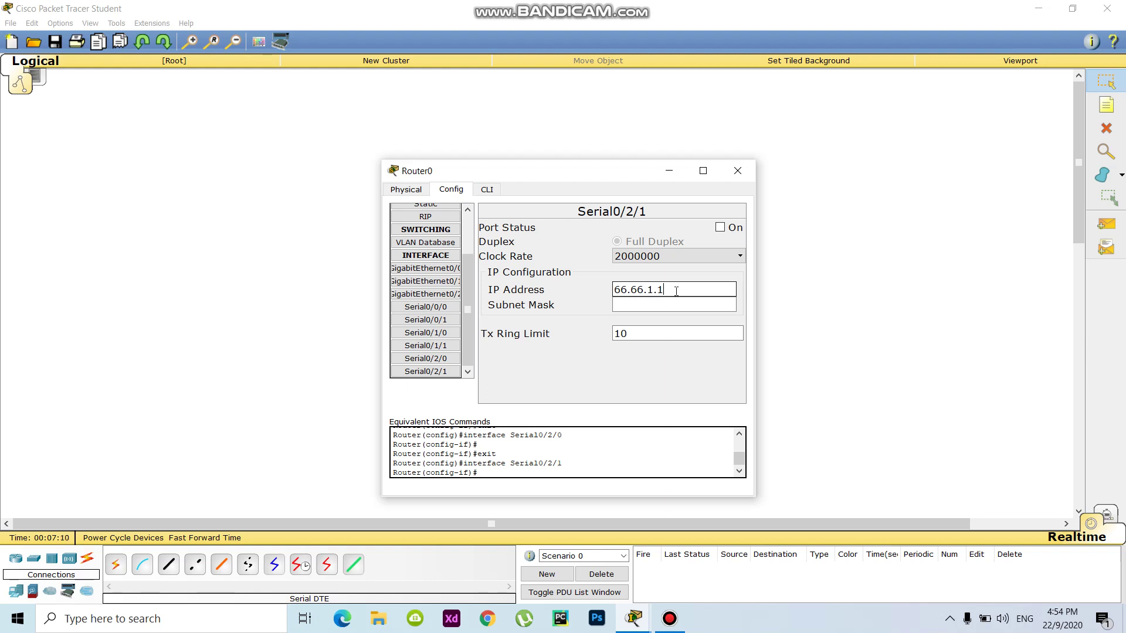
drag(676, 289, 545, 296)
click(623, 306)
click(734, 227)
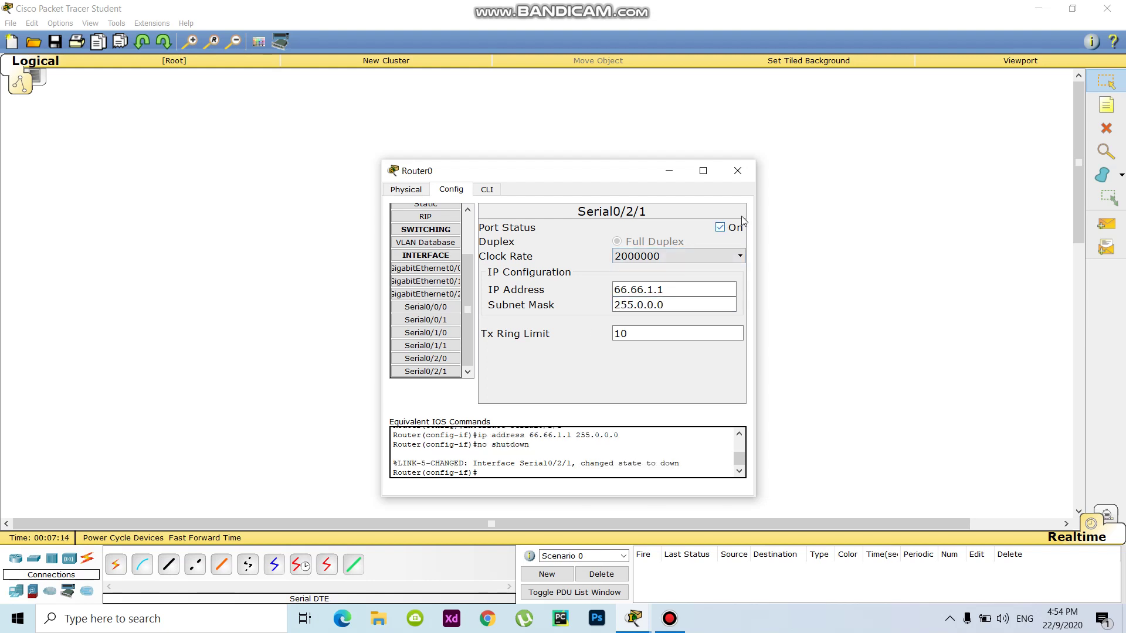
click(737, 170)
- Configure Router3's Serial0/0/0 with IP address 66.66.1.2 and the default subnet mask, and turn the port on
click(441, 286)
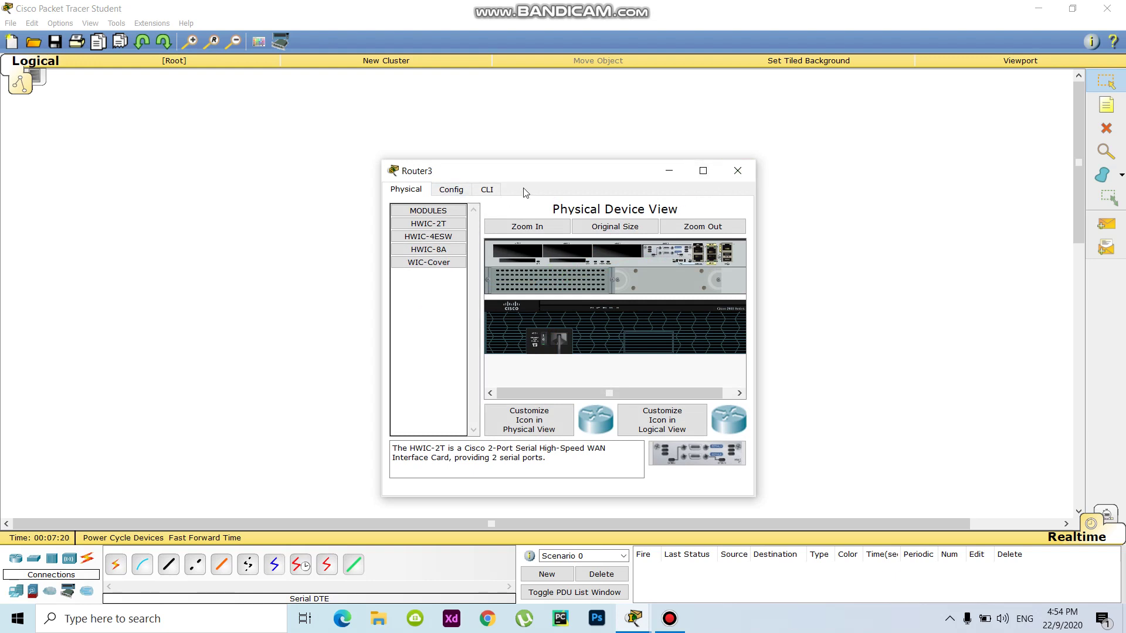
click(451, 189)
click(425, 365)
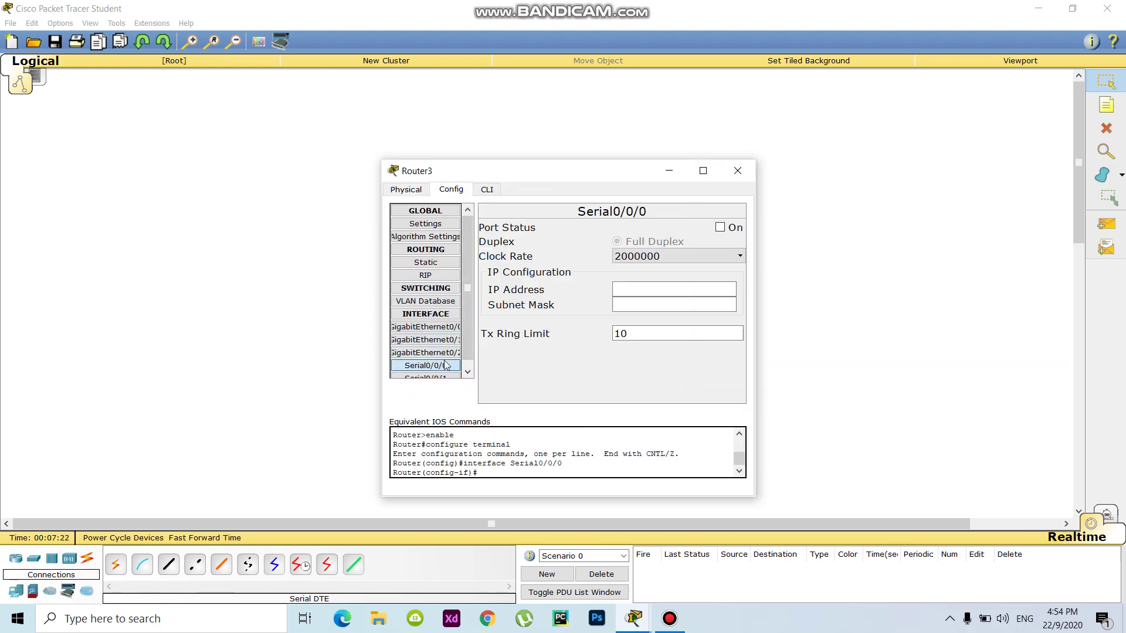
click(640, 291)
text(66.66.1.1)
click(650, 305)
click(652, 307)
click(720, 227)
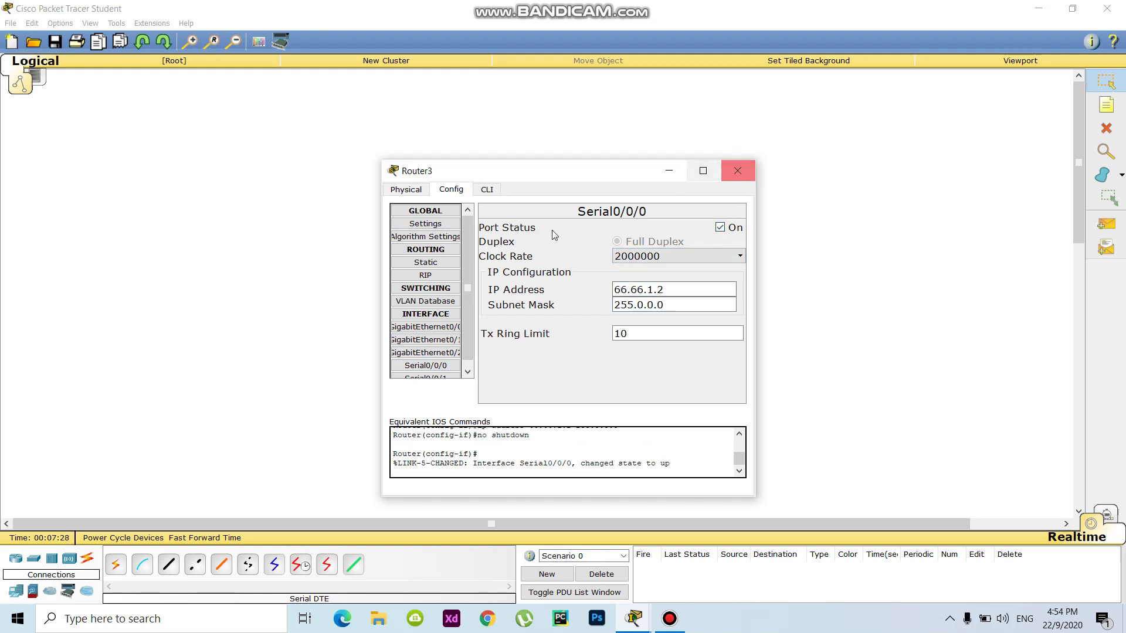
- Add network 66.66.1.1 to Router3's RIP routing and close its configuration
click(425, 275)
click(630, 229)
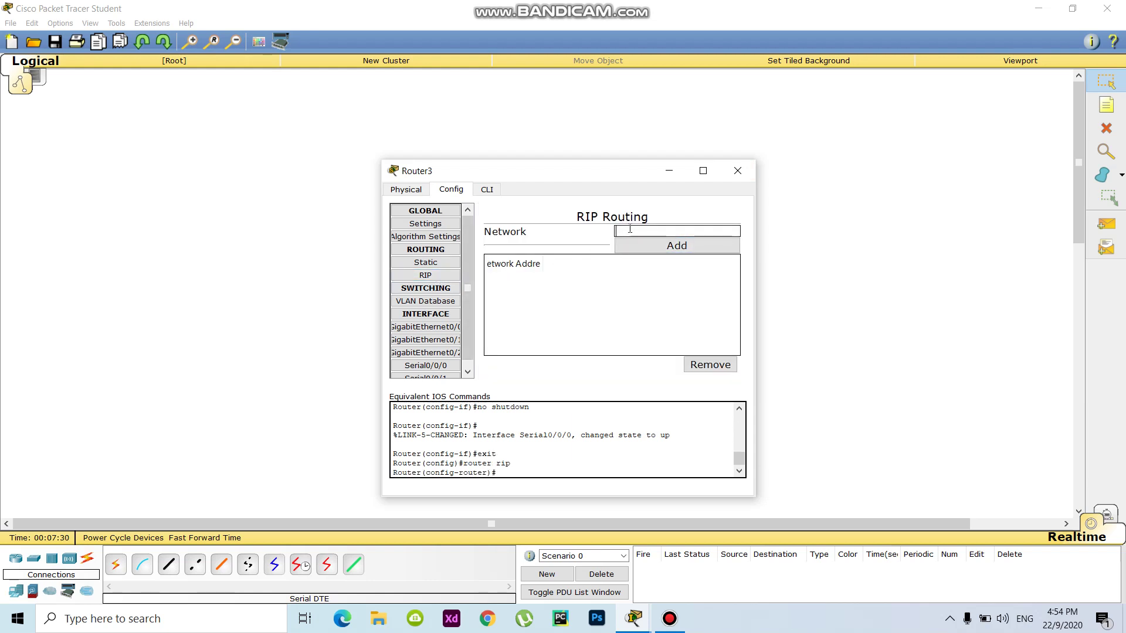
click(672, 246)
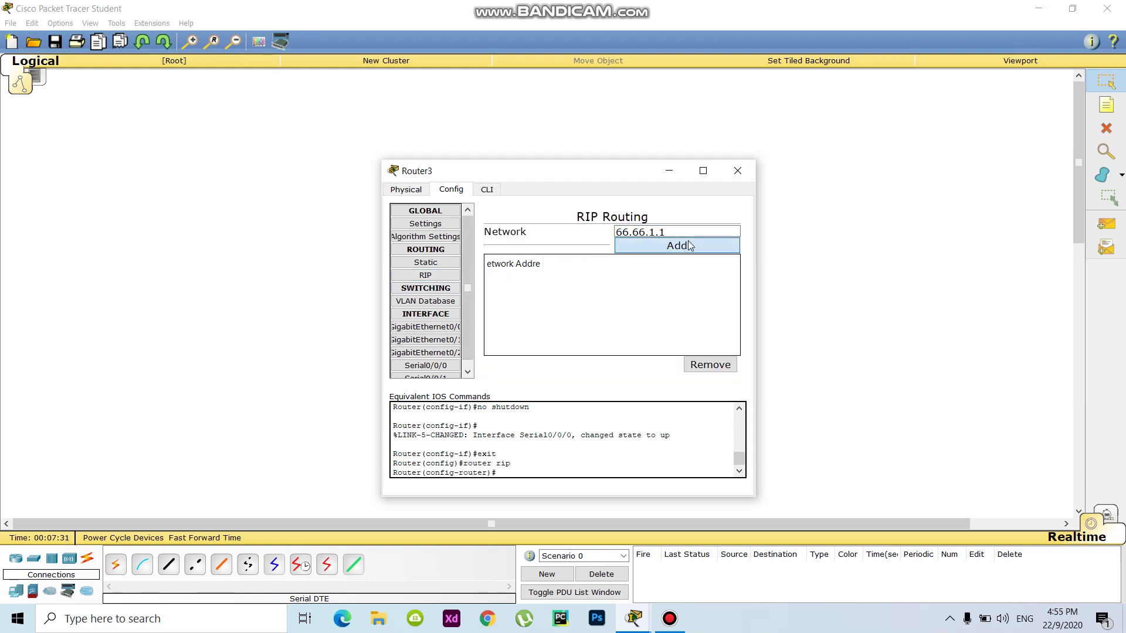
click(737, 170)
- Add network 66.66.1.1 to Router0's RIP routing and close its configuration
click(544, 287)
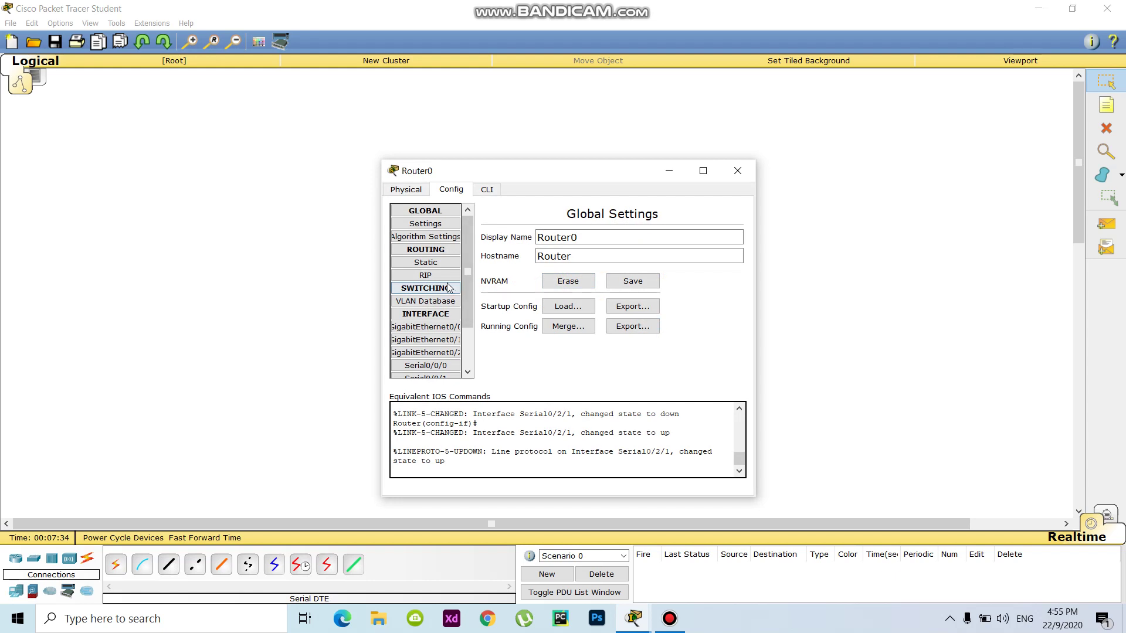
click(425, 275)
click(628, 230)
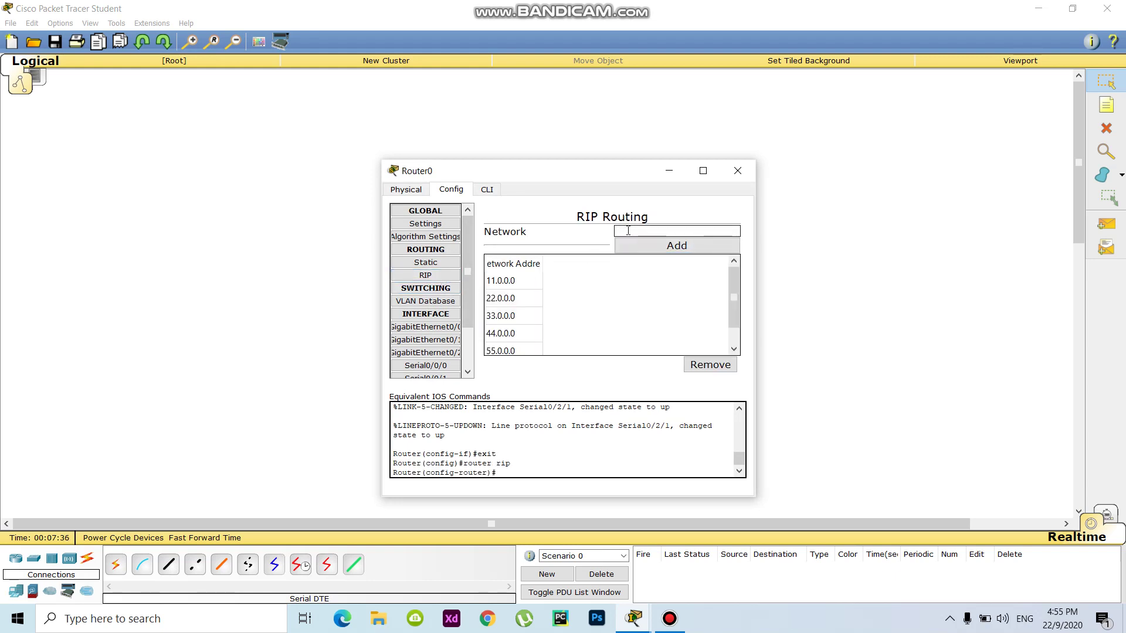
text(66.66.1.1)
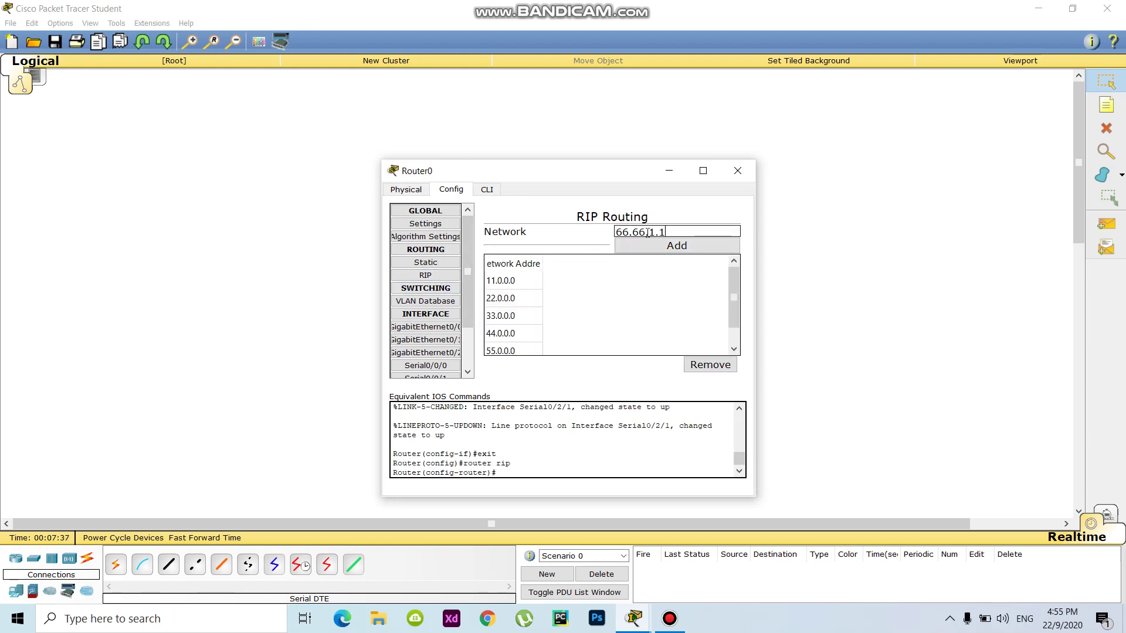
click(677, 246)
click(737, 171)
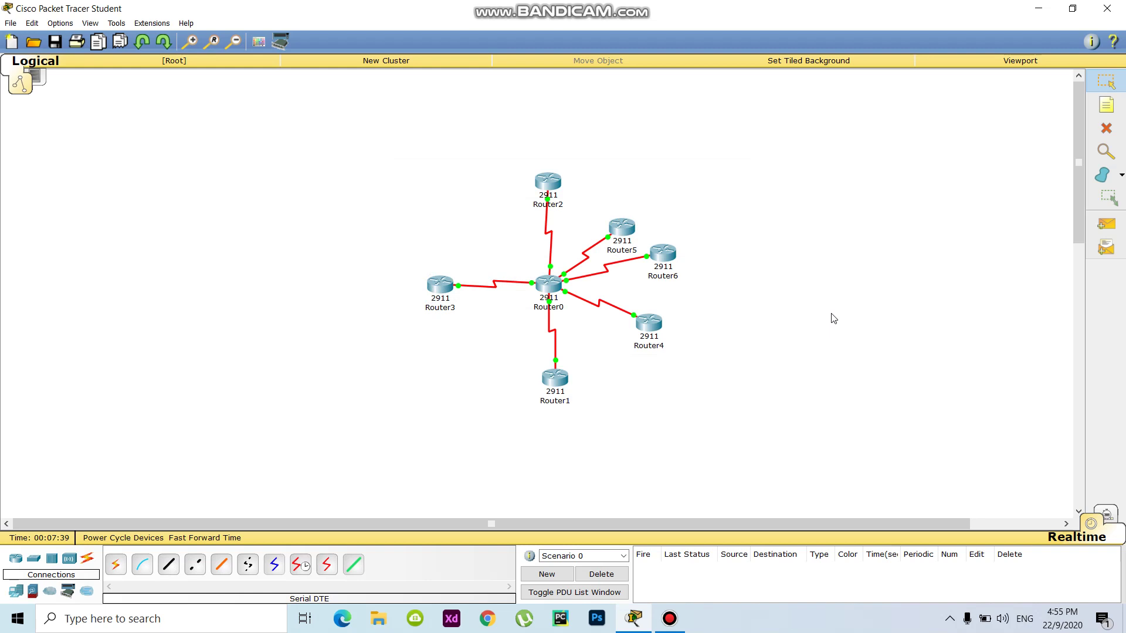
- Send simple test PDUs from Router3 to Router4 and from Router2 to Router1
click(1105, 224)
click(439, 284)
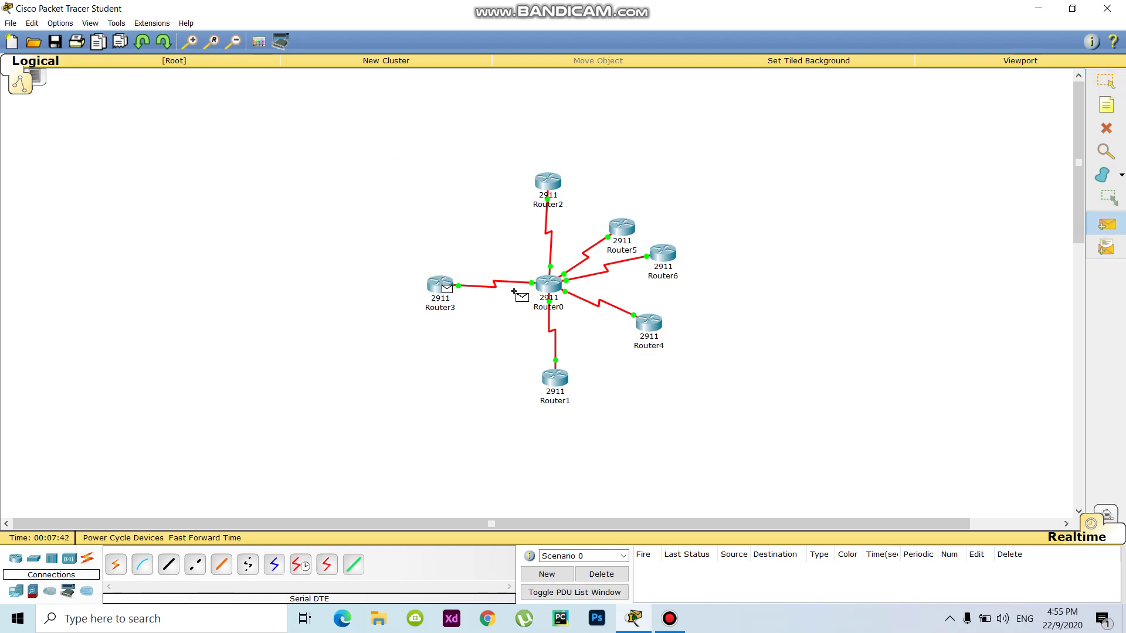
click(646, 321)
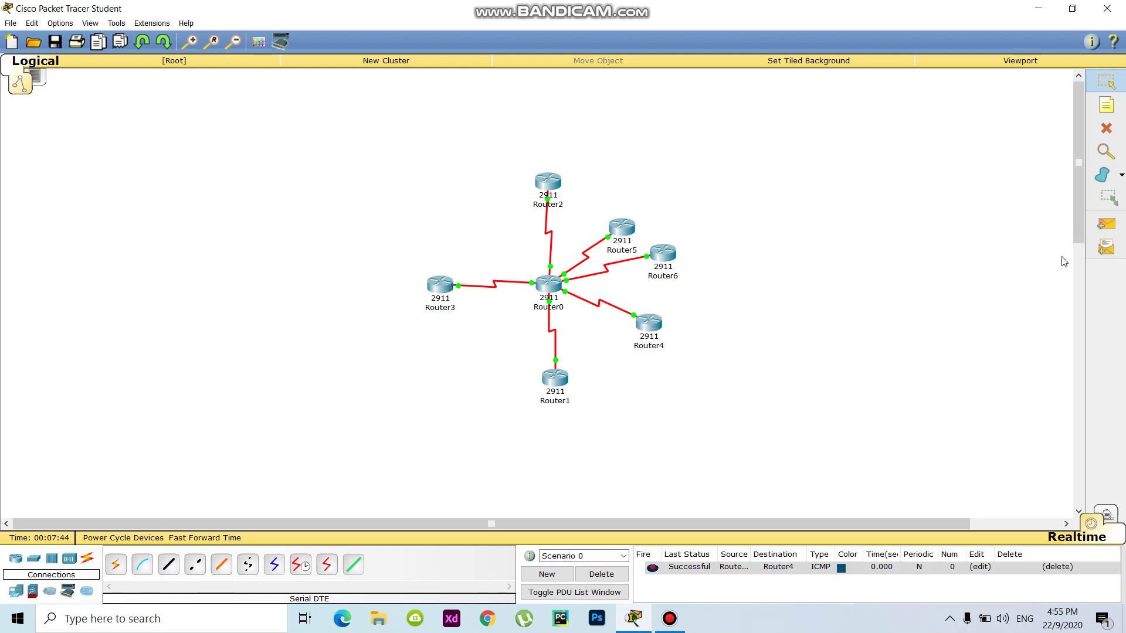
click(1105, 224)
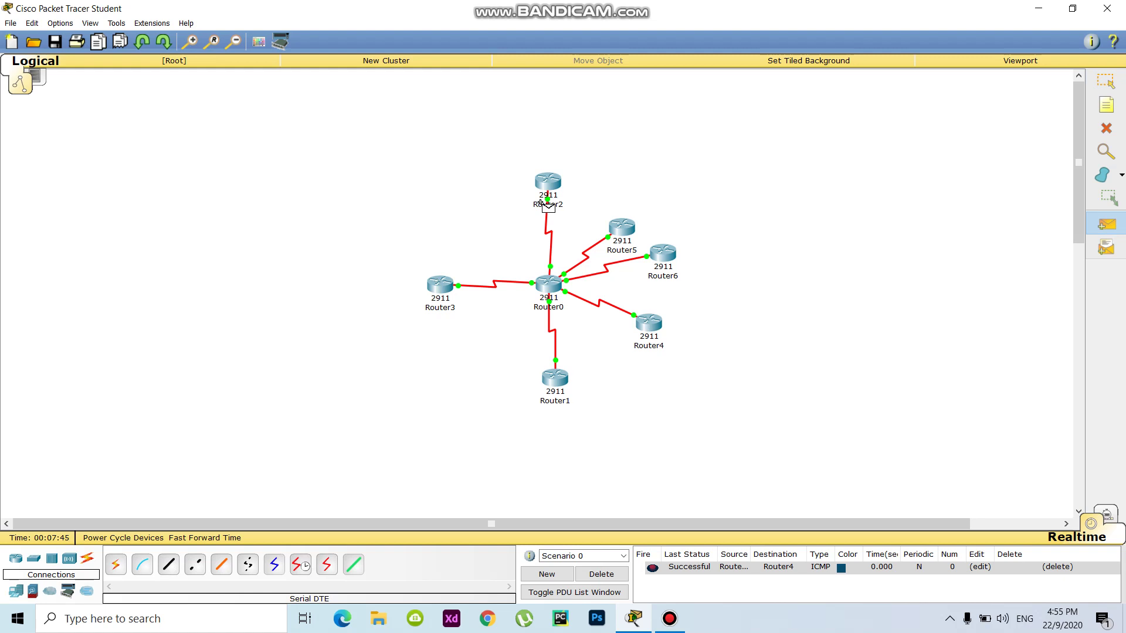
click(552, 376)
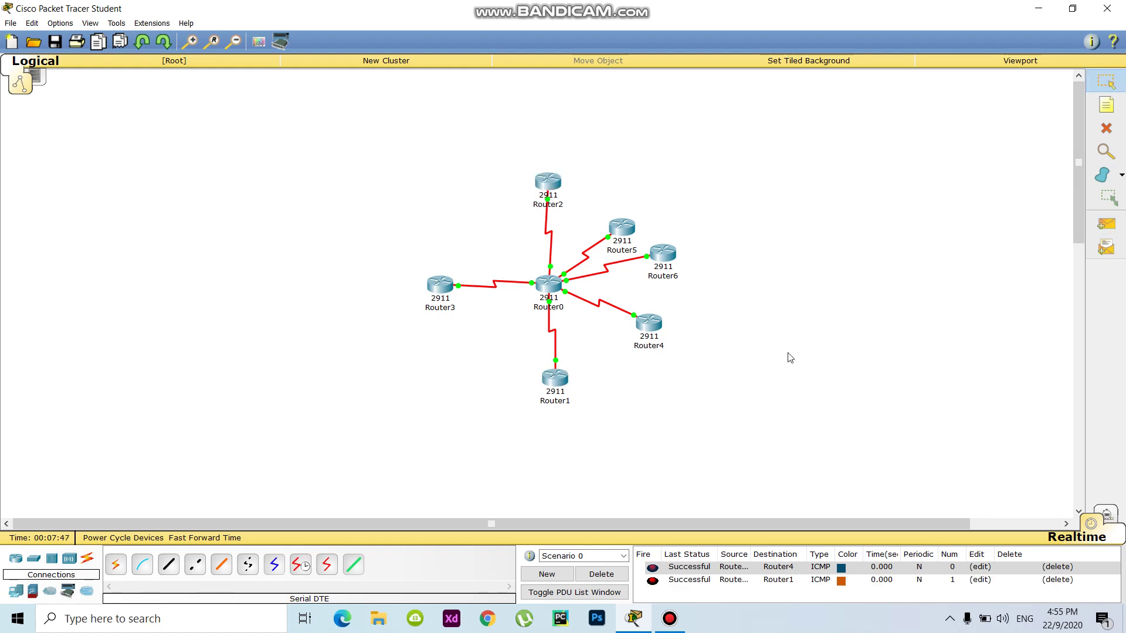
- Send simple test PDUs from Router5 to Router1 and from Router6 to Router4
click(1105, 224)
click(622, 225)
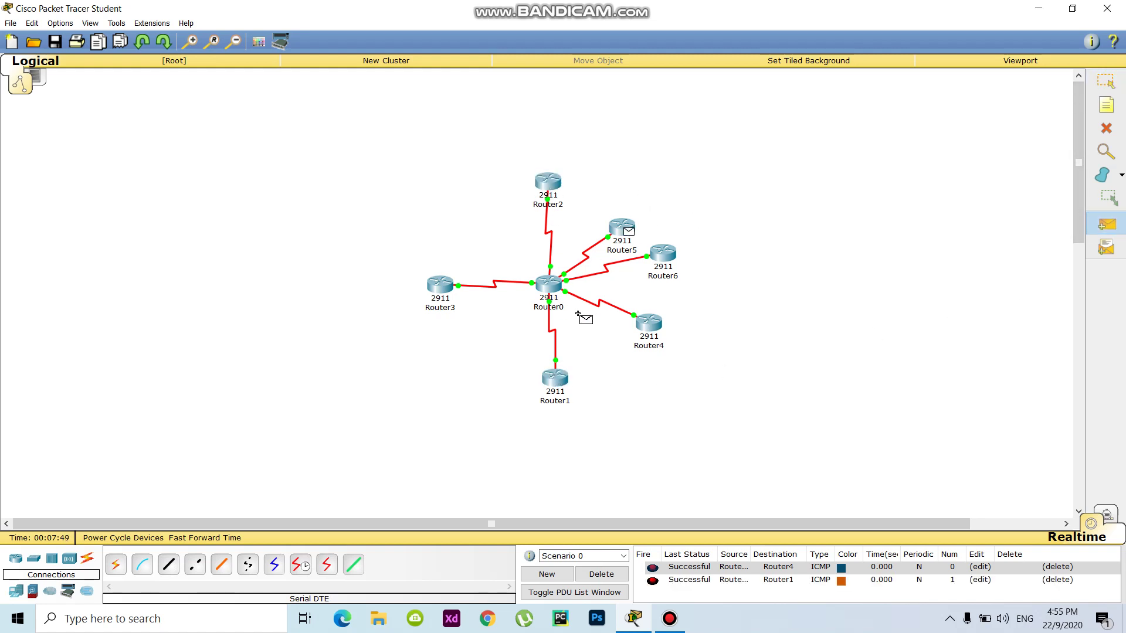
click(557, 378)
click(1105, 224)
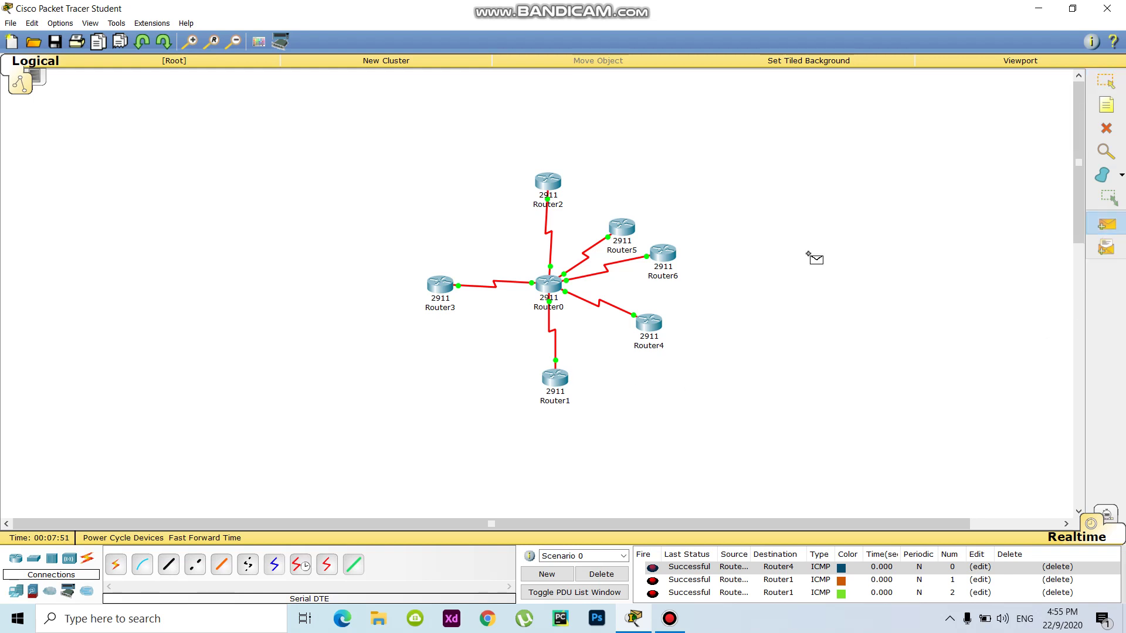
click(653, 256)
click(645, 316)
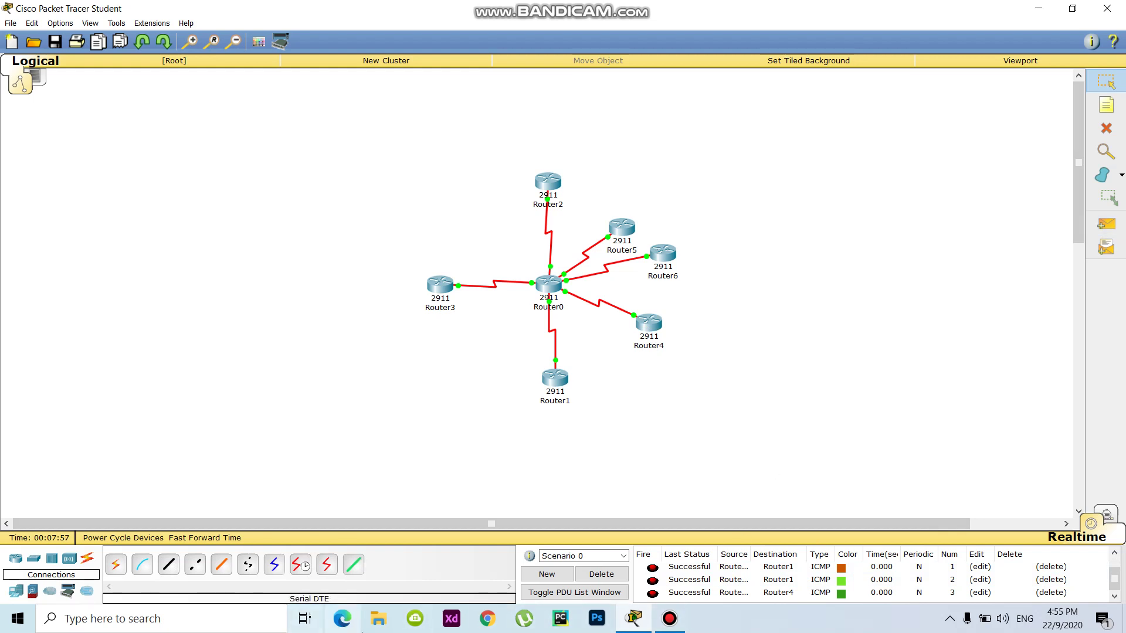
- Place six 2950-24 switches, one each near Router3, Router1, Router2, Router5, Router6 and Router4
click(32, 562)
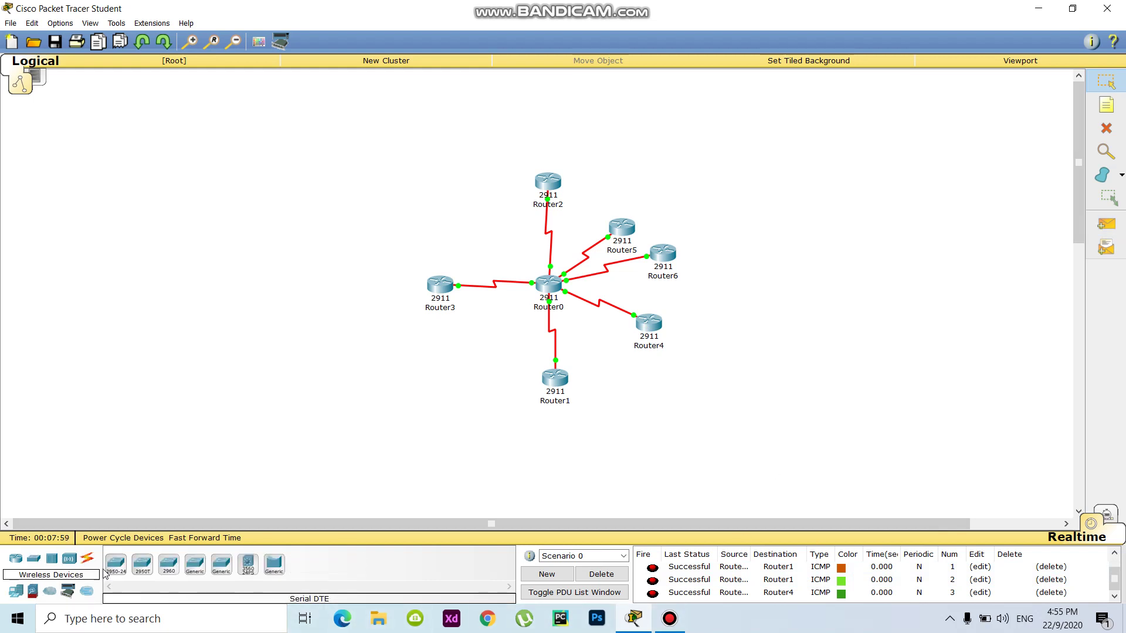
drag(115, 566, 380, 287)
drag(116, 563, 554, 425)
drag(115, 564, 547, 138)
drag(115, 564, 687, 182)
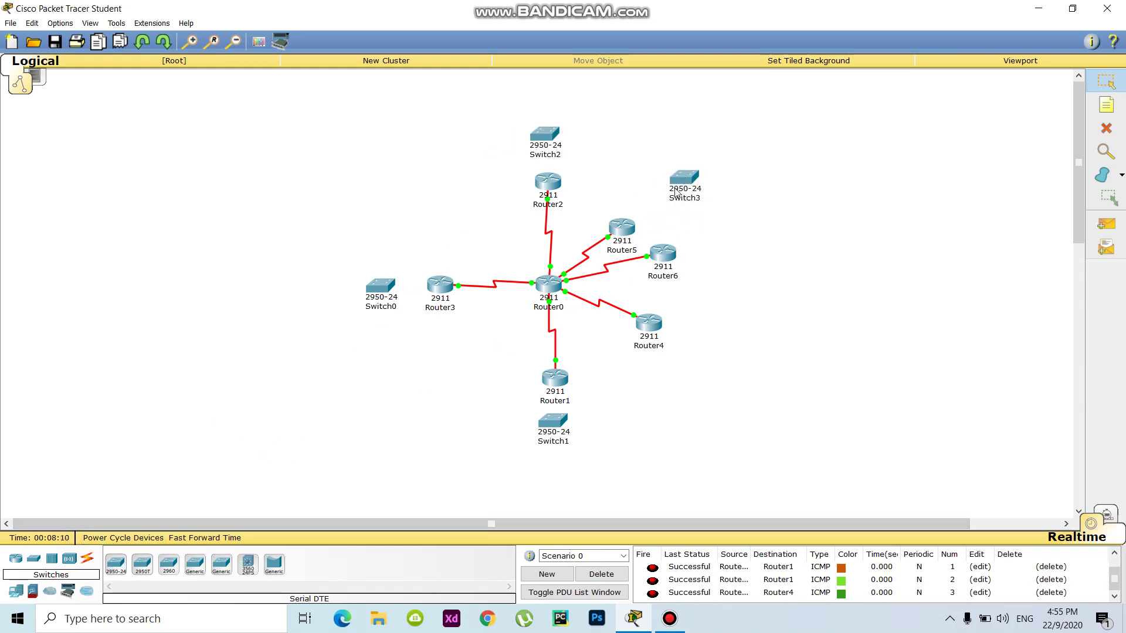
drag(120, 564, 714, 234)
drag(116, 563, 705, 351)
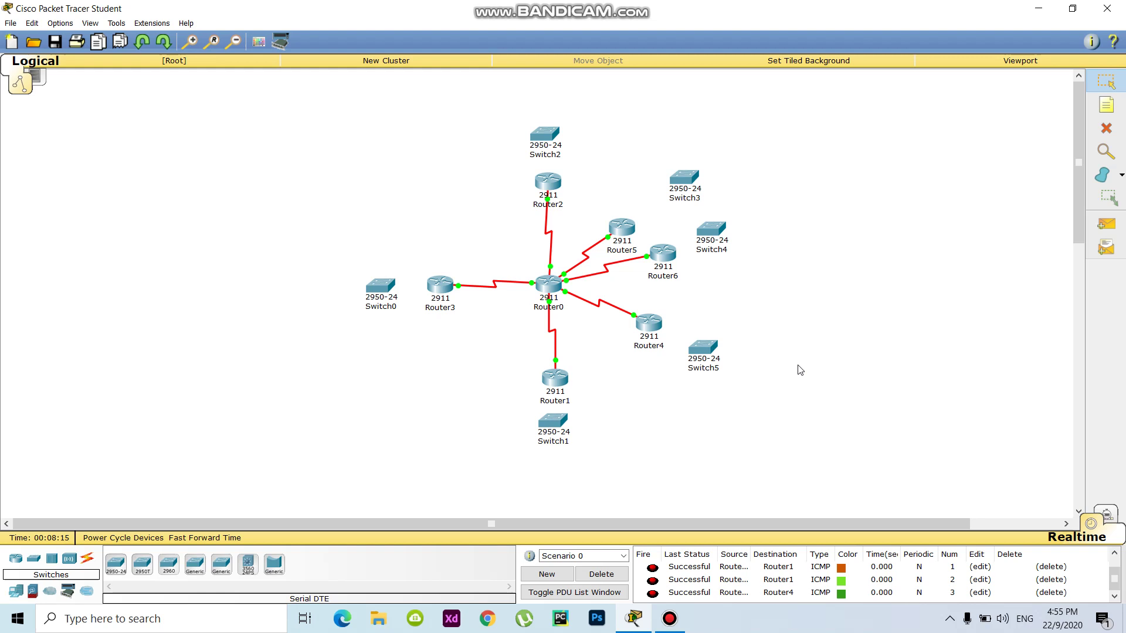
- Run a copper straight-through cable from Switch0's FastEthernet0/1 to Router3's GigabitEthernet0/0
click(90, 561)
click(116, 566)
click(173, 574)
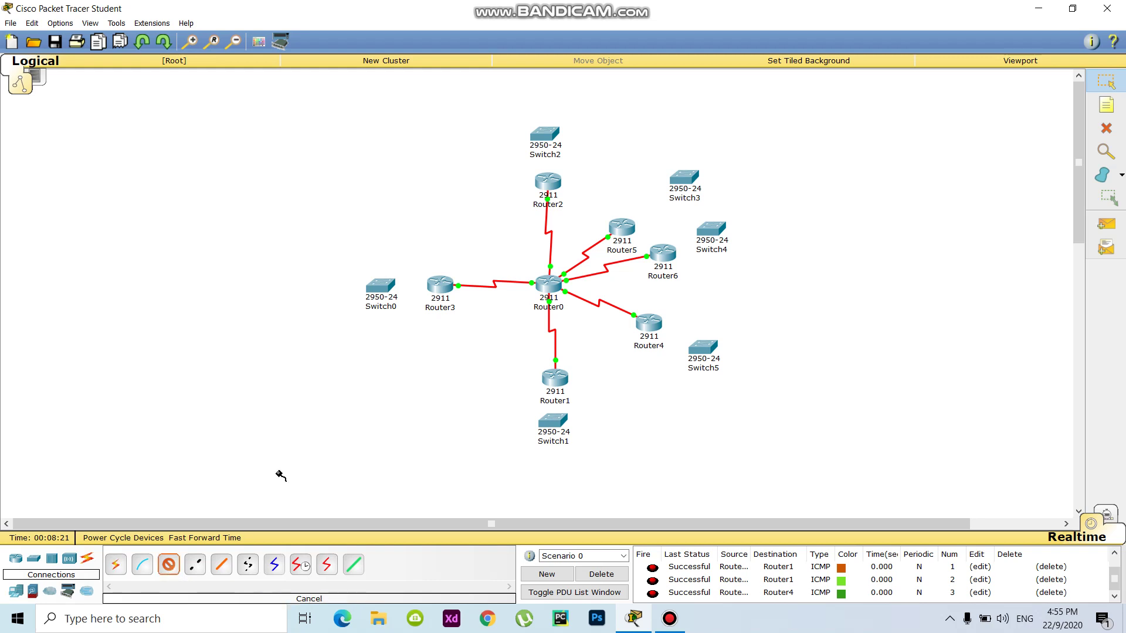
click(392, 290)
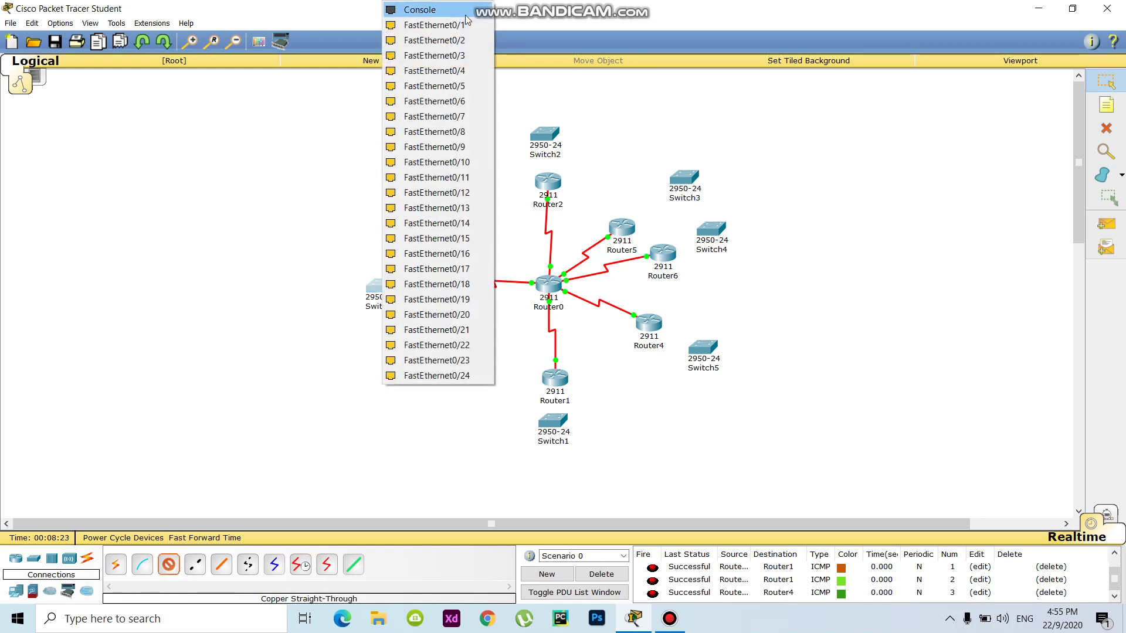
click(462, 26)
click(440, 285)
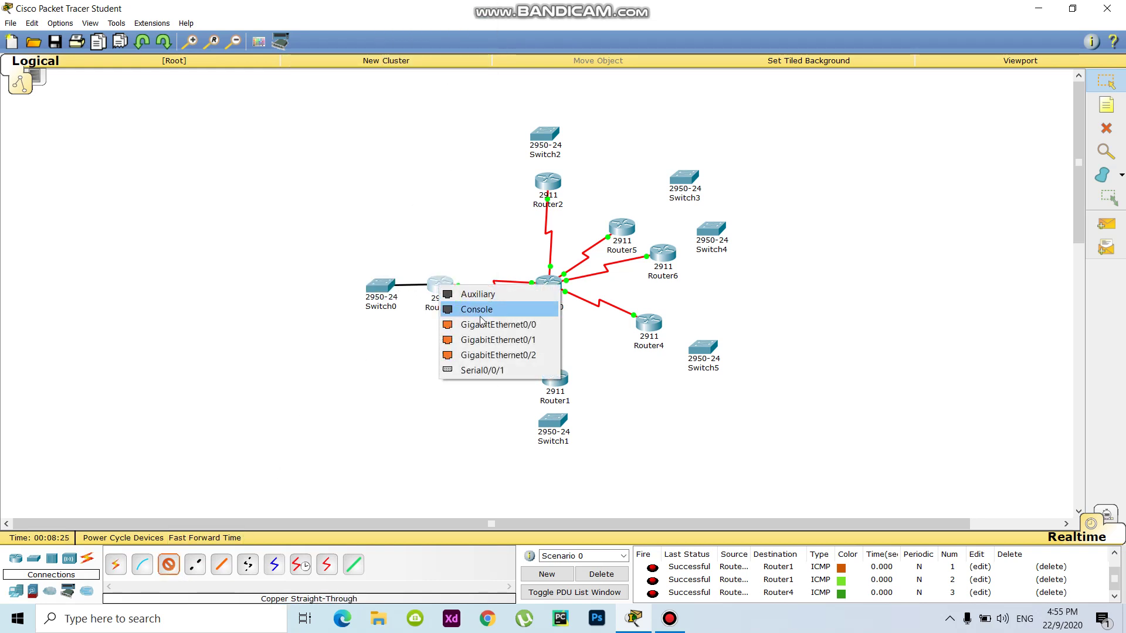
click(490, 324)
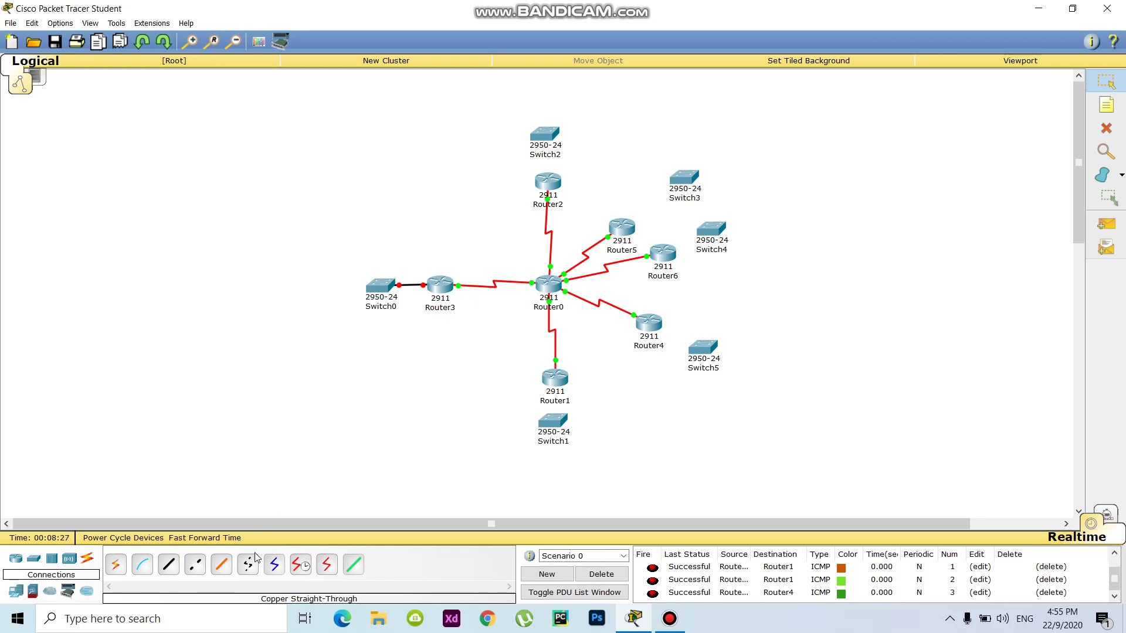
- Run a copper straight-through cable from Switch2 to Router2
click(168, 564)
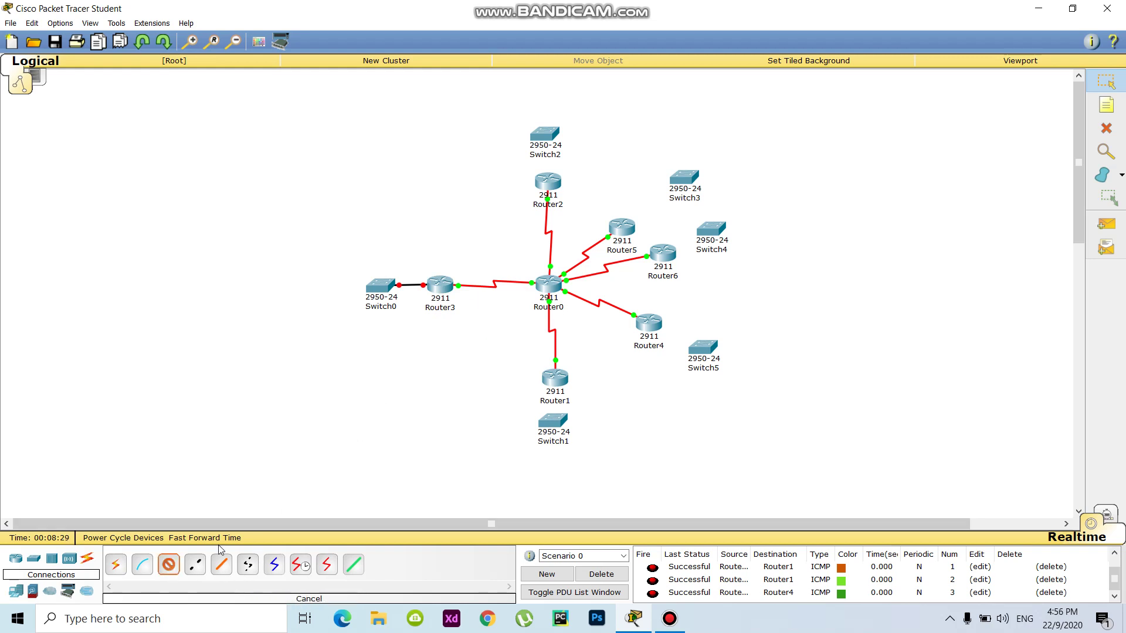
click(545, 134)
click(577, 156)
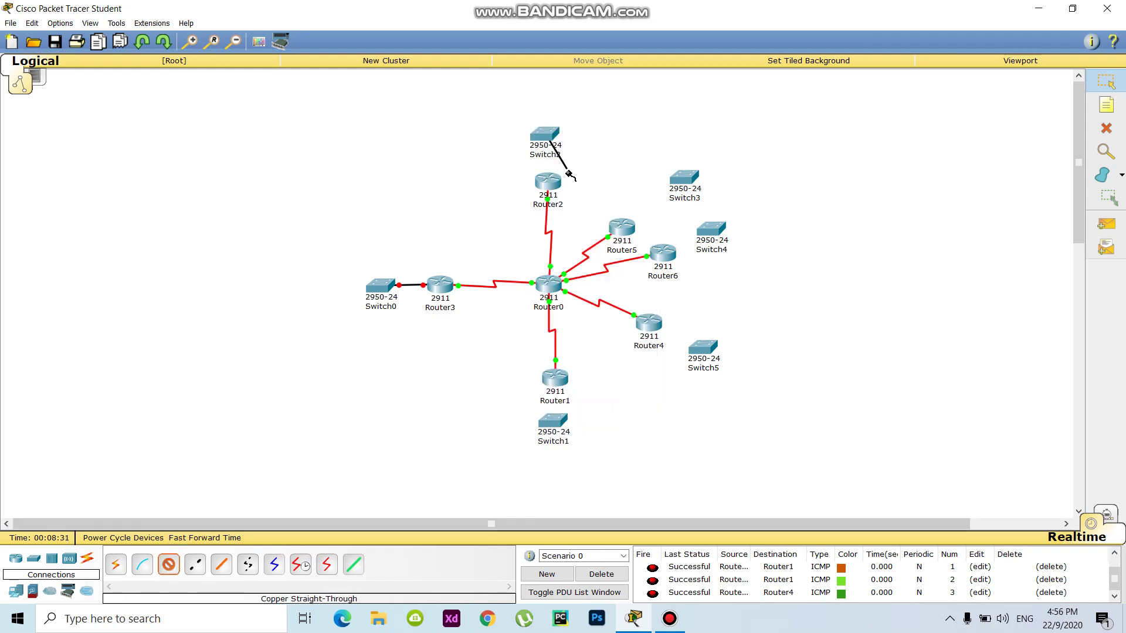
click(548, 181)
click(593, 219)
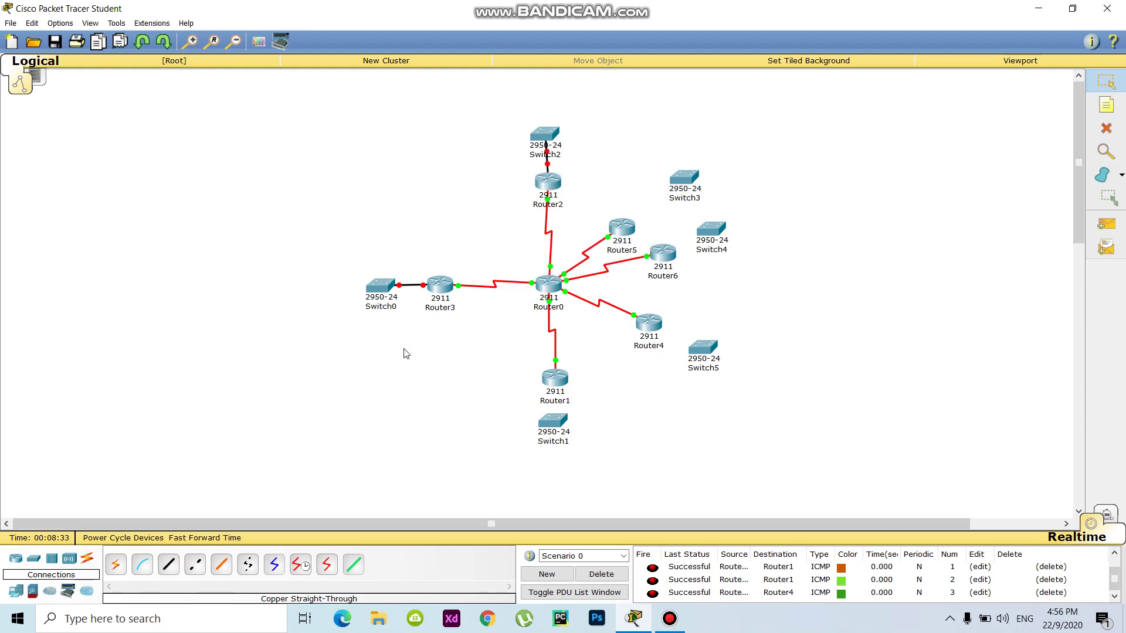
- Run a copper straight-through cable from Switch3 to Router5
click(168, 564)
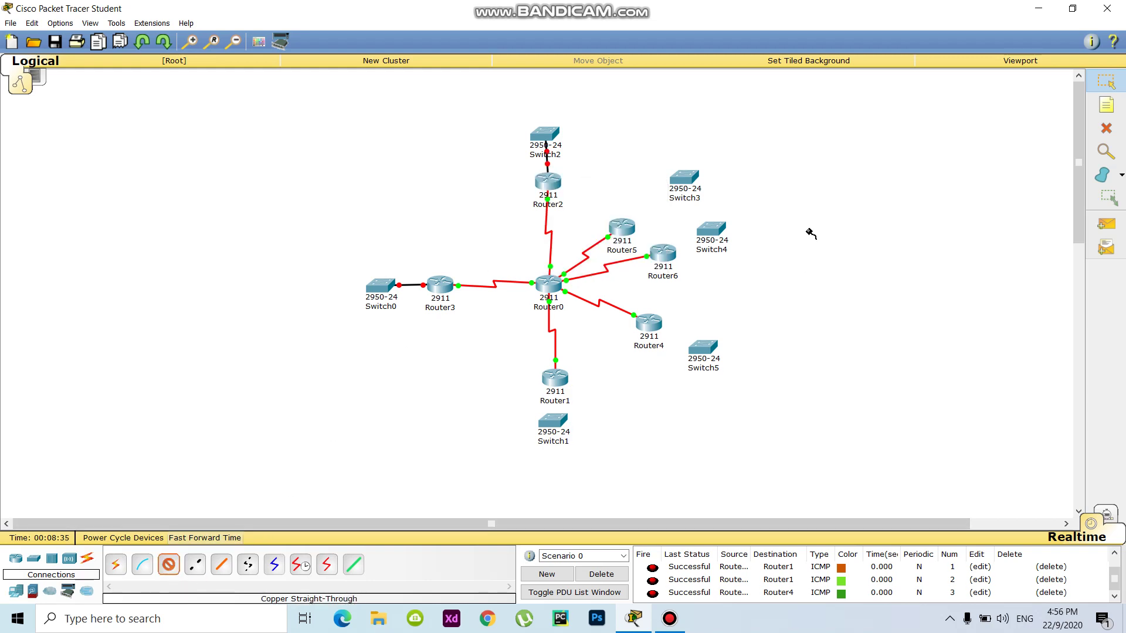
click(694, 179)
click(725, 199)
click(633, 232)
click(661, 261)
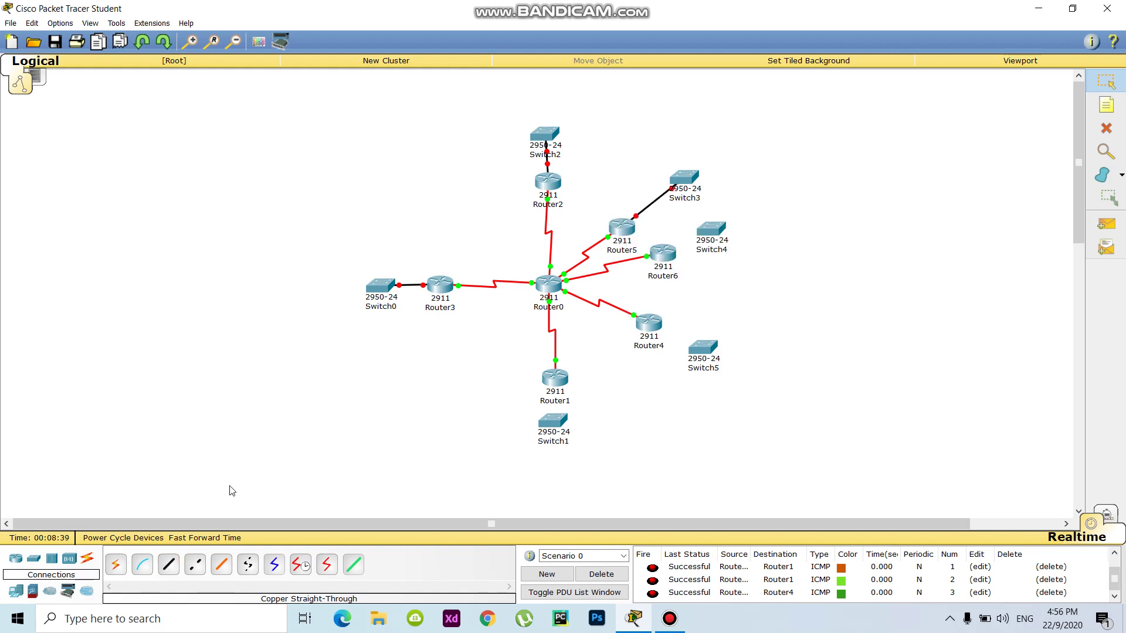
- Run a copper straight-through cable from Switch4 to Router6
click(168, 564)
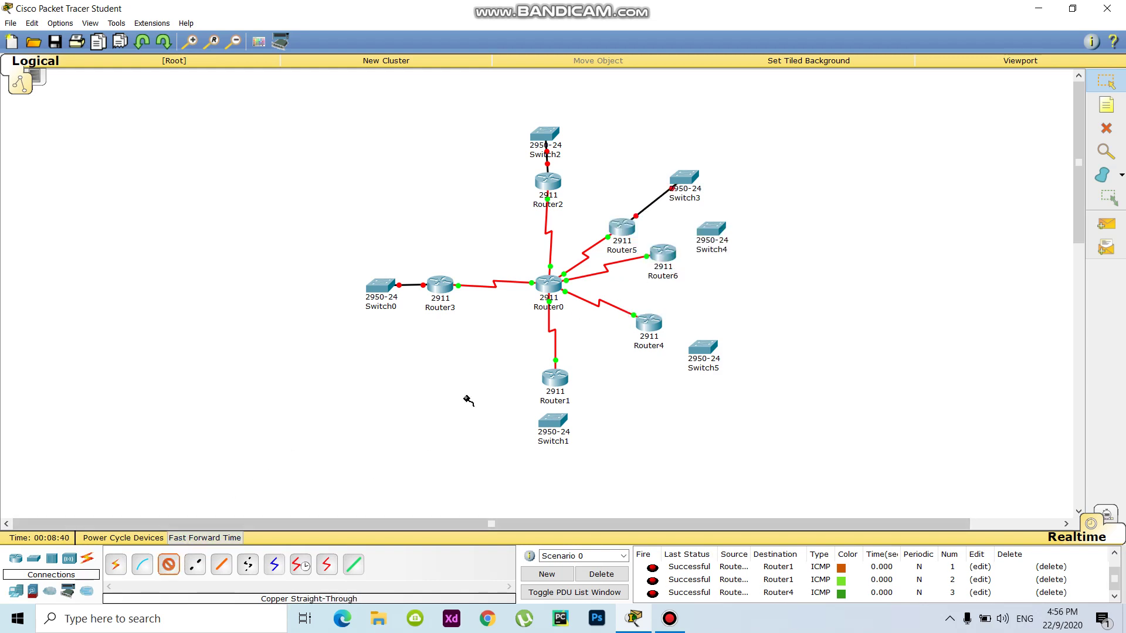
click(717, 231)
click(756, 251)
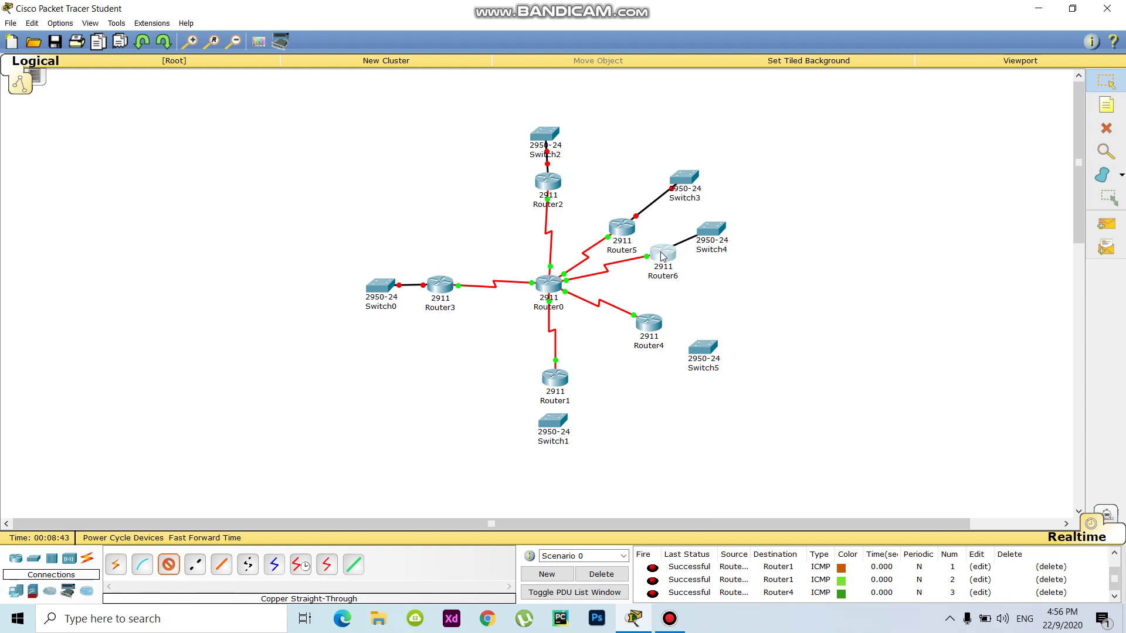
click(662, 256)
click(714, 292)
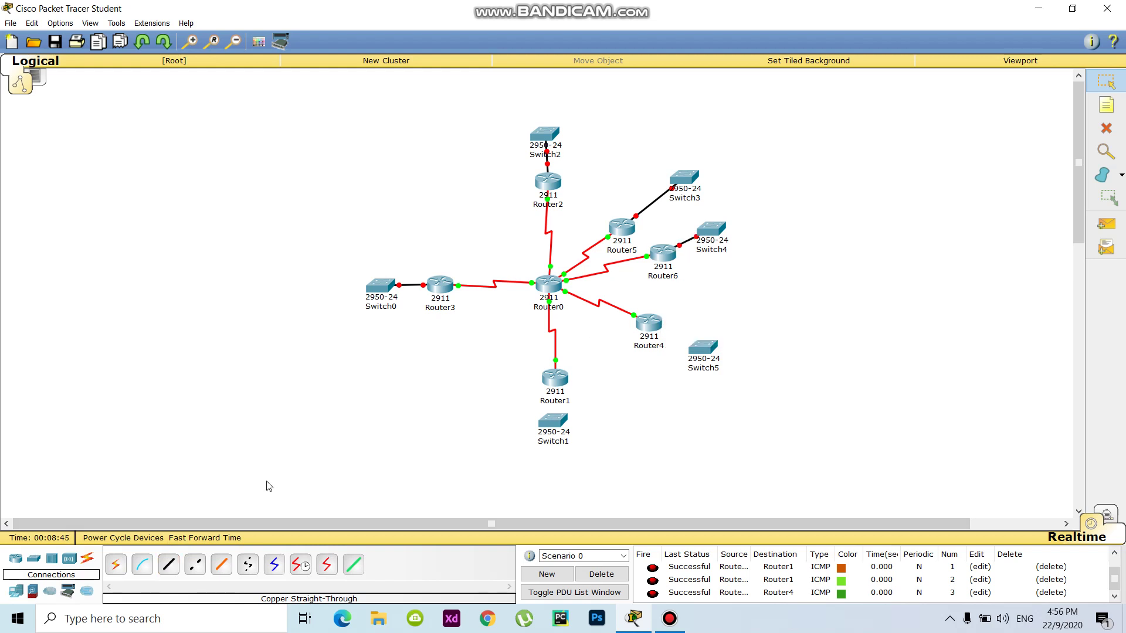
- Run a copper straight-through cable from Router4 to Switch5's FastEthernet0/1
click(169, 565)
click(656, 325)
click(762, 359)
click(705, 350)
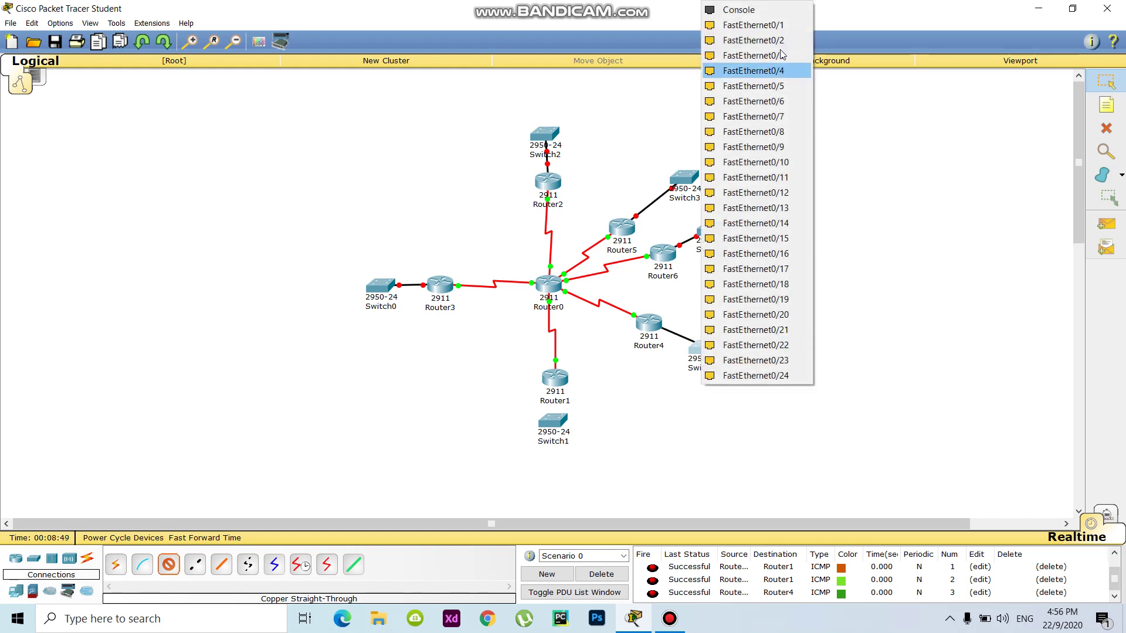
click(756, 24)
- Run a copper straight-through cable from Router1's GigabitEthernet0/0 to Switch1
click(169, 564)
click(557, 384)
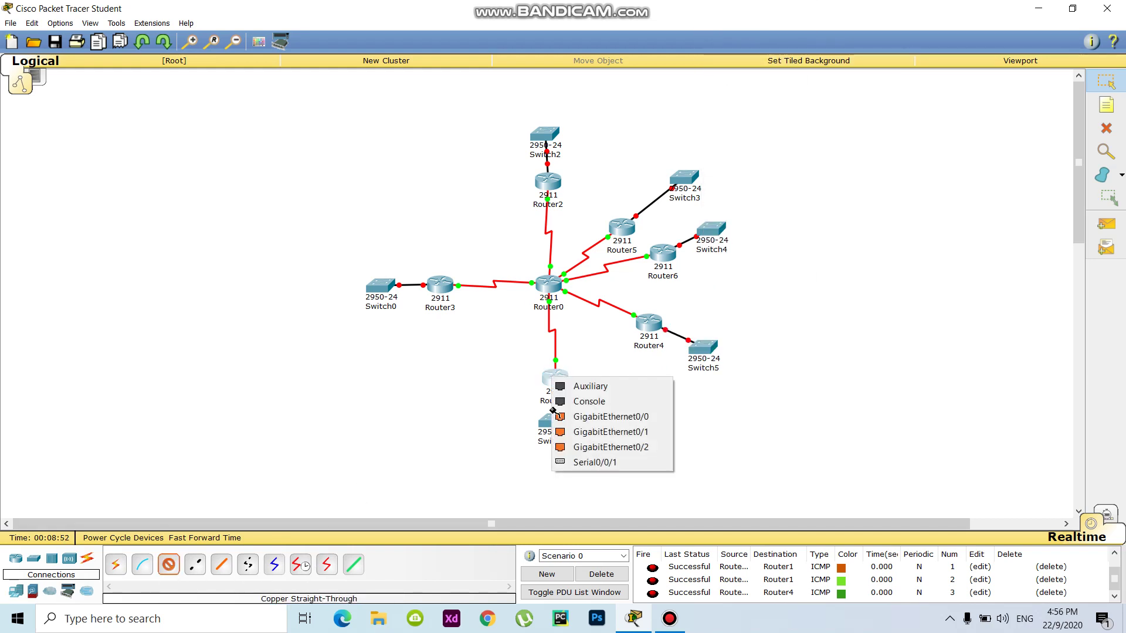
click(586, 417)
click(559, 426)
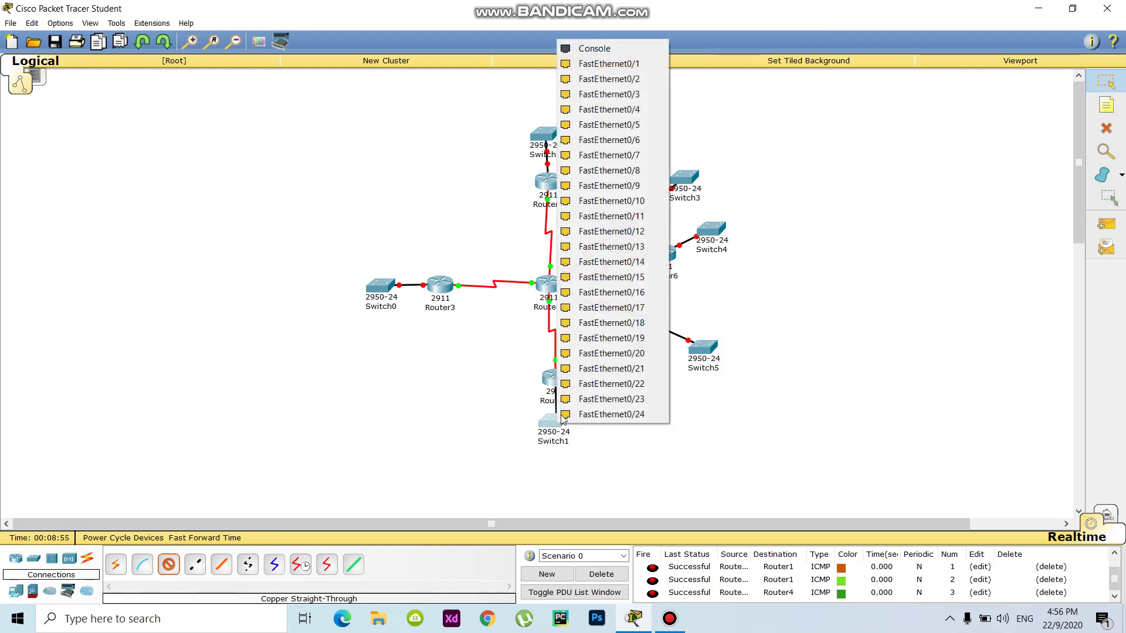